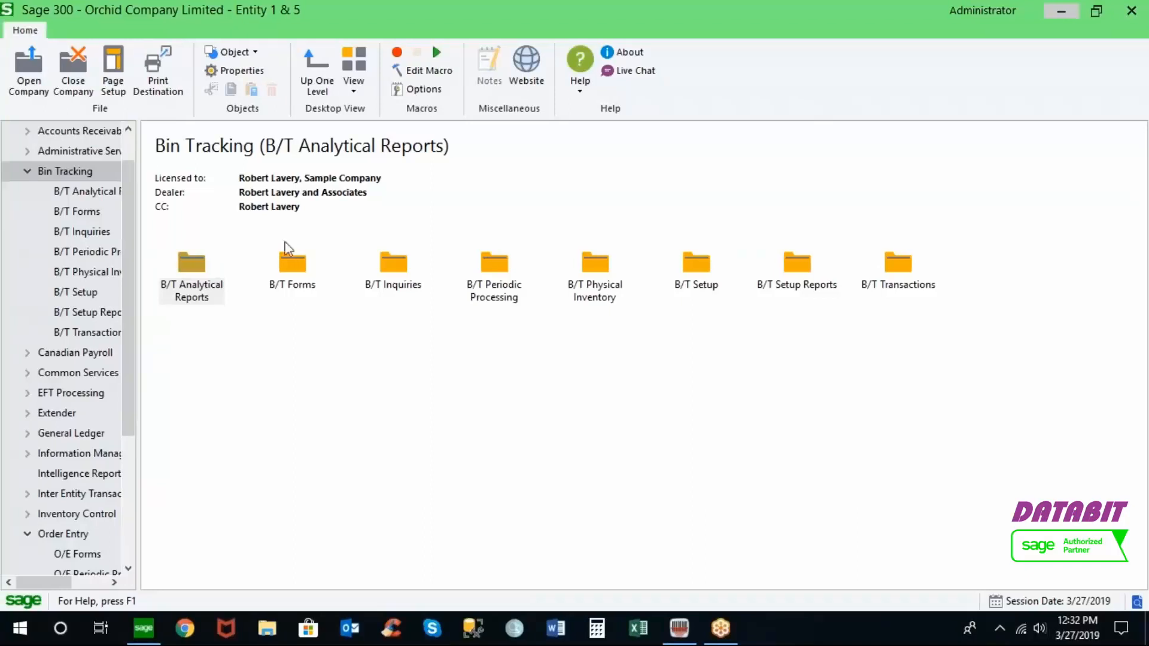
Open the Bin Tracking setup options and enlarge the window to show all picking method settings per program.
{"action": "left_click", "coordinate": [89, 293]}
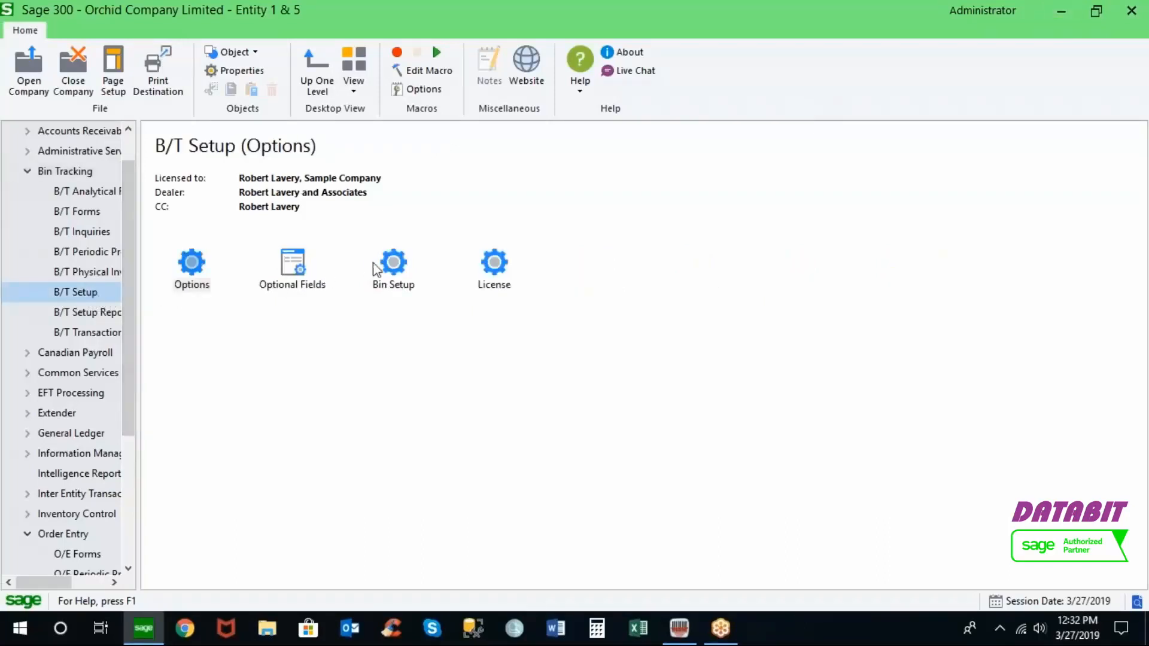
{"action": "double_click", "coordinate": [202, 268]}
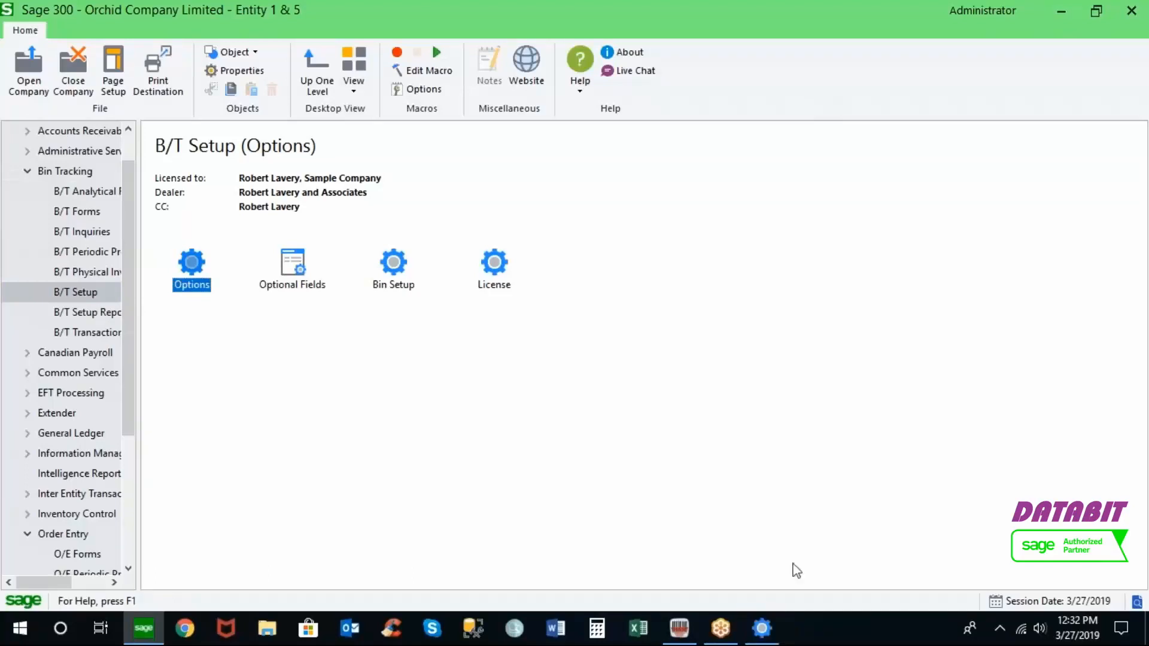
{"action": "left_click", "coordinate": [761, 630]}
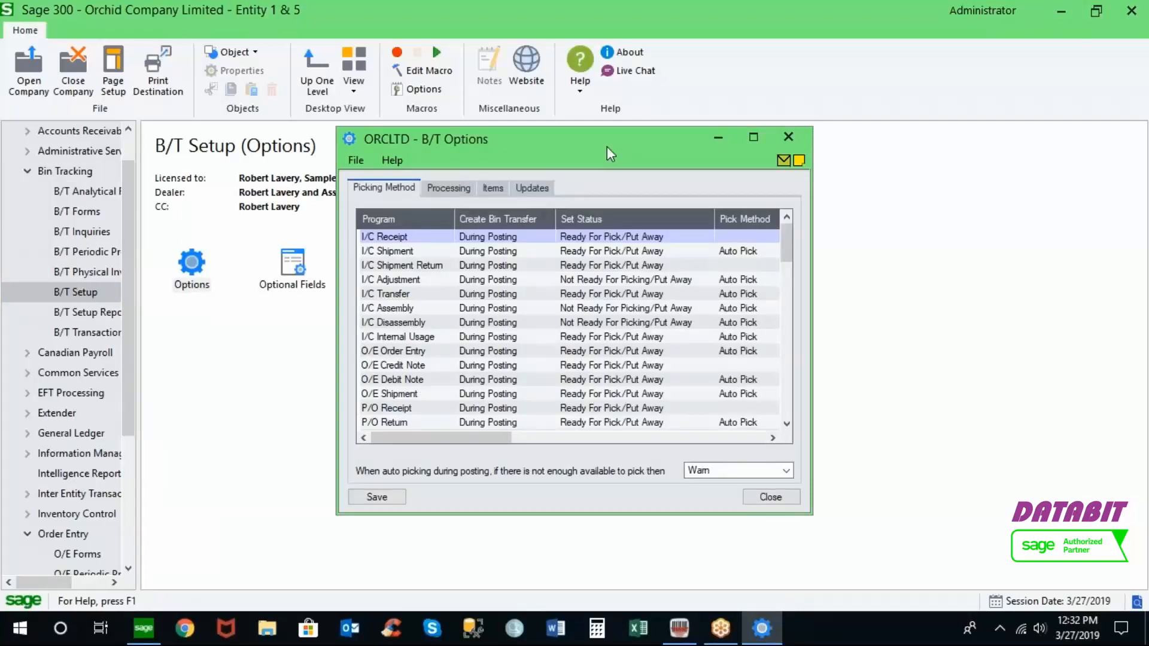
{"action": "left_click", "coordinate": [720, 139]}
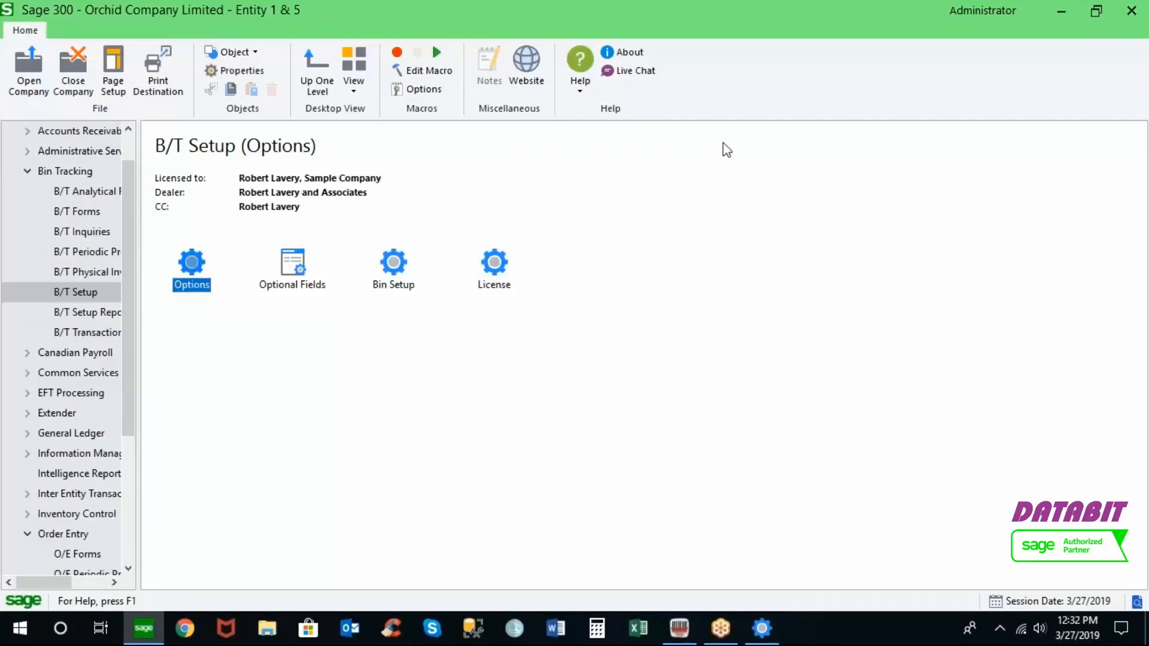
{"action": "left_click", "coordinate": [762, 628]}
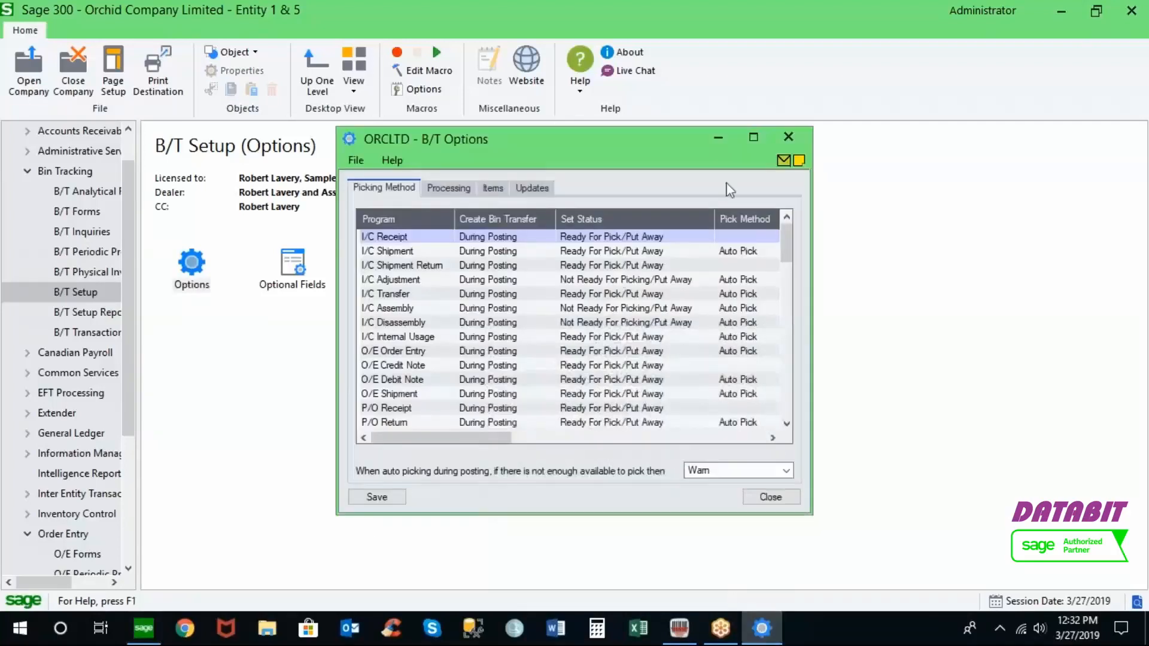
{"action": "left_click", "coordinate": [753, 137]}
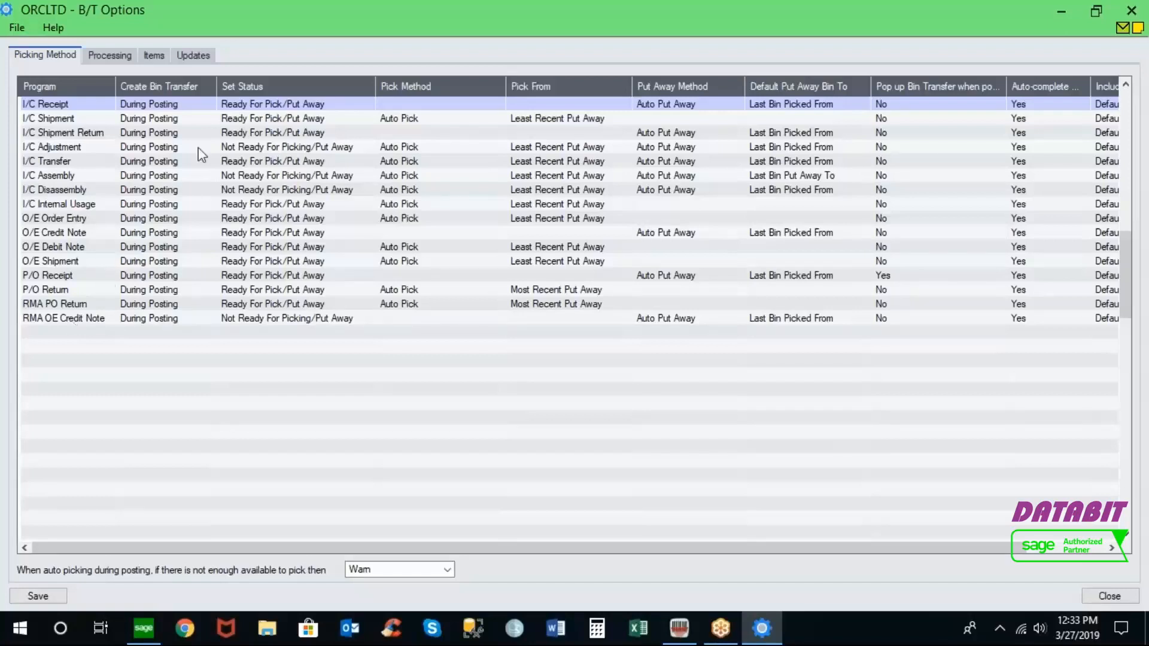
Cycle the Create Bin Transfer setting for I/C Receipt through Manually and back to During Posting.
{"action": "left_click", "coordinate": [210, 106]}
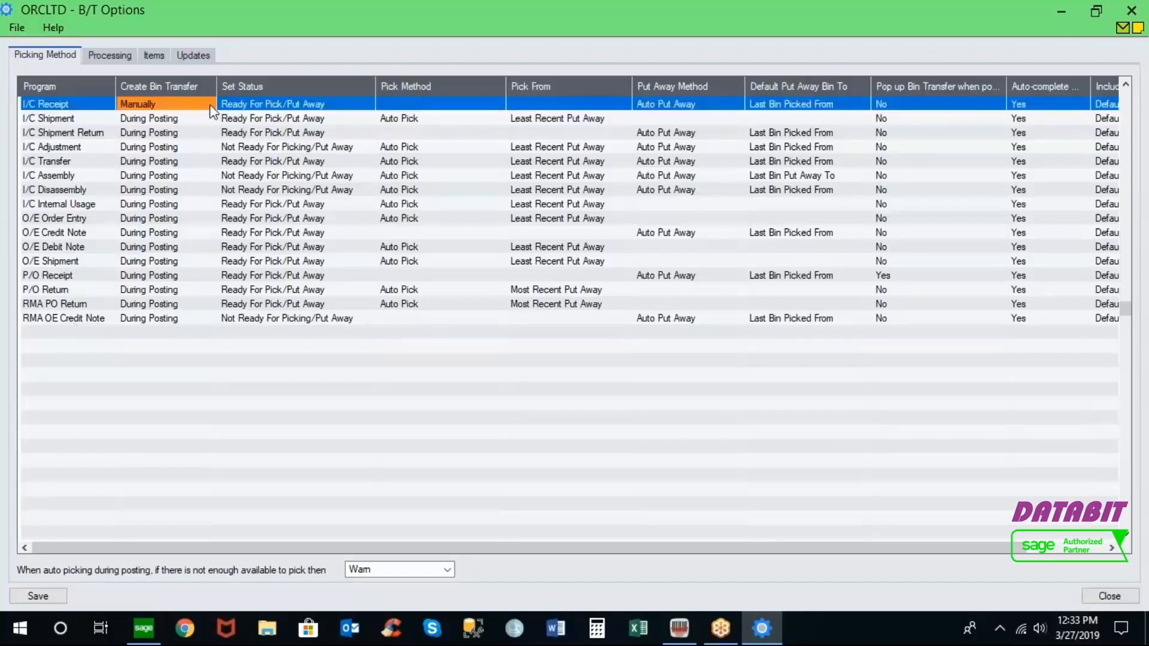
{"action": "left_click", "coordinate": [211, 105]}
{"action": "left_click", "coordinate": [210, 106]}
Set the options window aside, open the Bin Transfer transaction screen and load the last bin transfer document.
{"action": "left_click", "coordinate": [1097, 11]}
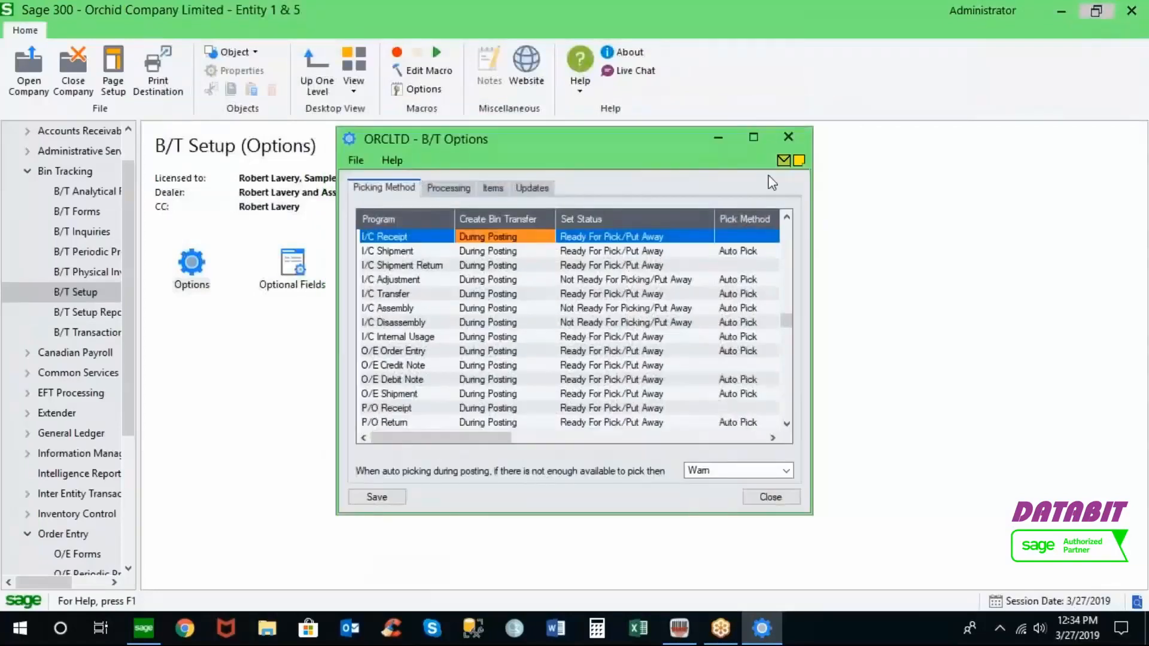
{"action": "left_click_drag", "start_coordinate": [670, 145], "coordinate": [864, 139]}
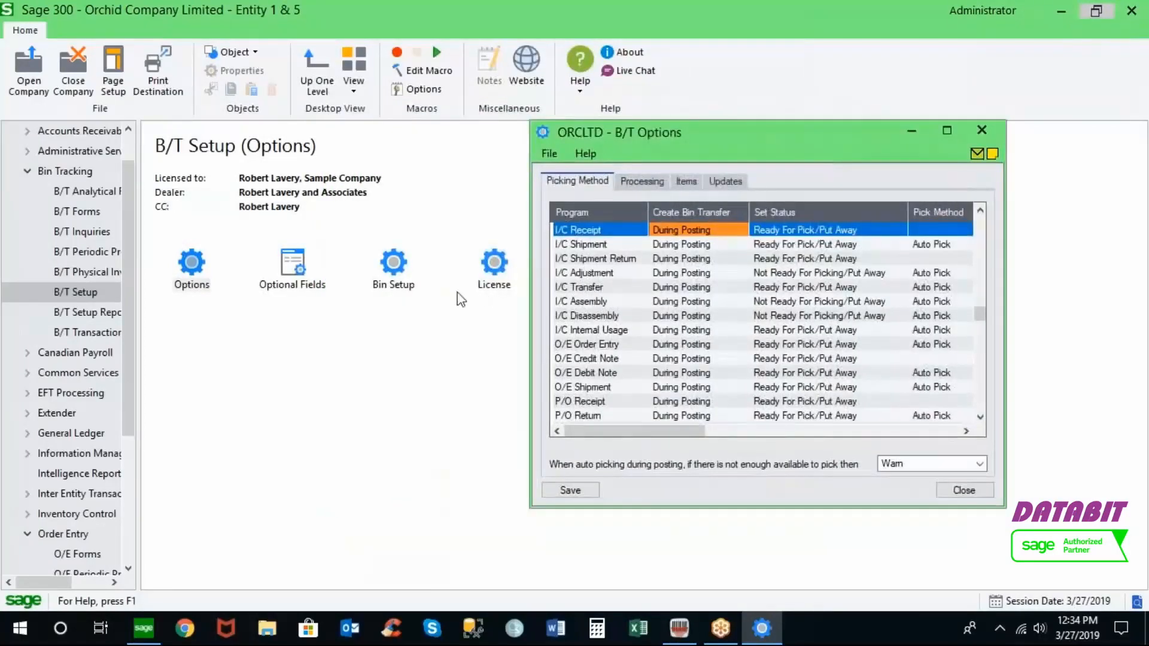
{"action": "left_click", "coordinate": [102, 332]}
{"action": "double_click", "coordinate": [190, 266]}
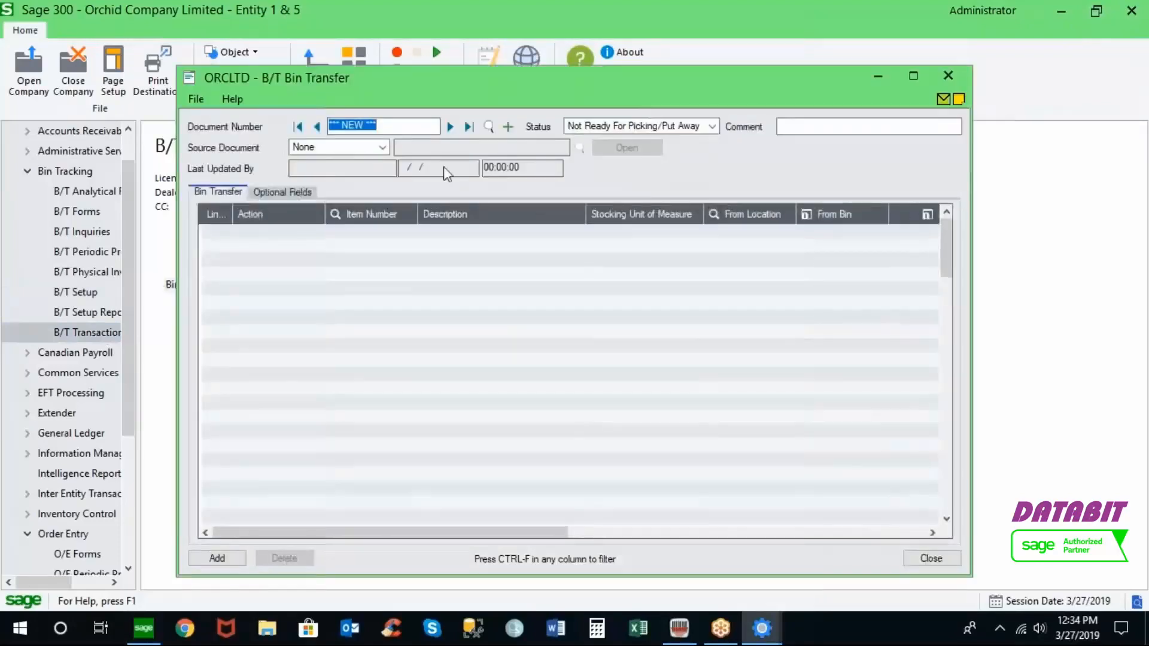
{"action": "left_click", "coordinate": [469, 127]}
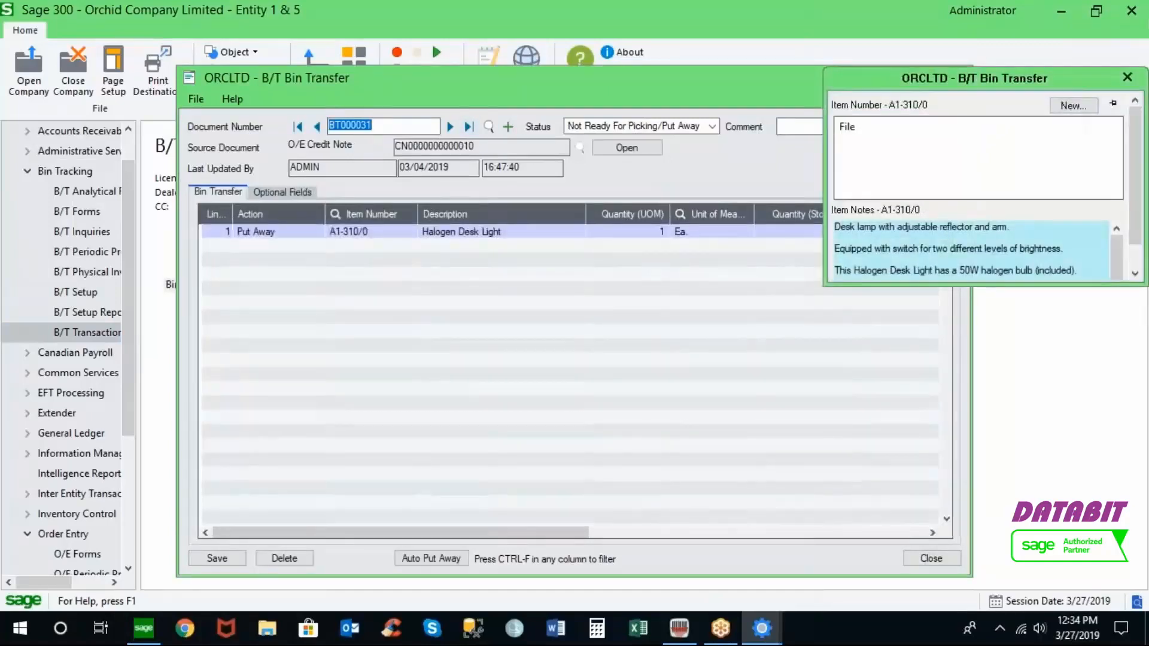
{"action": "left_click_drag", "start_coordinate": [627, 82], "coordinate": [480, 86]}
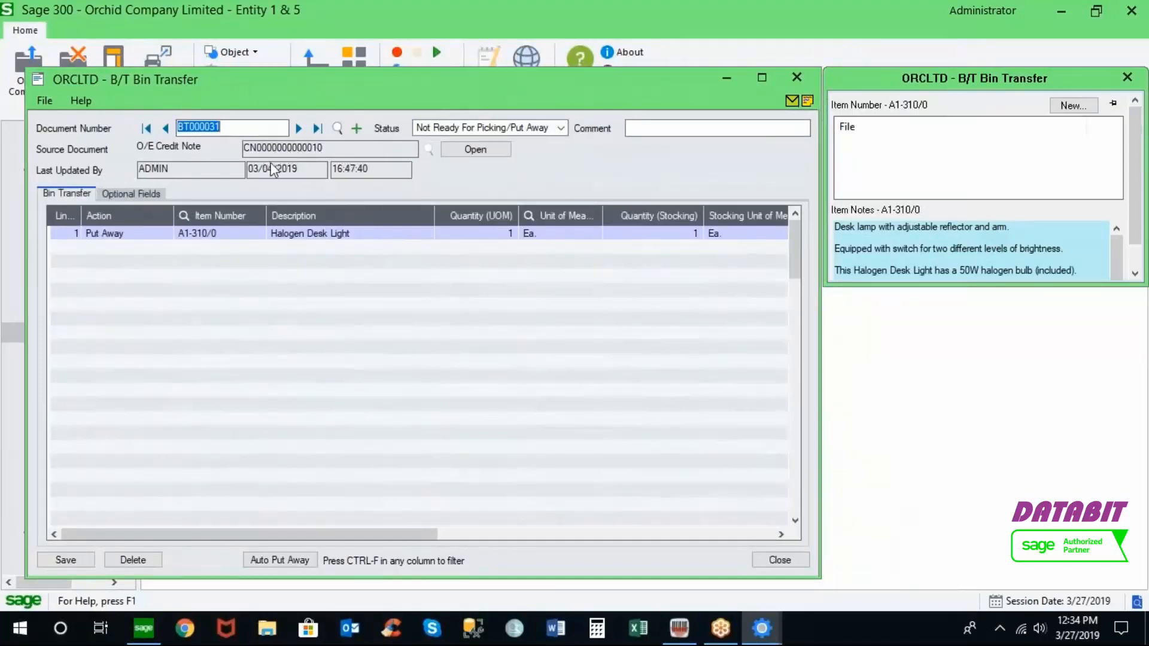
Review the put-away line's action, item number, bin and bin quantities, and close the bin transfer without saving.
{"action": "left_click", "coordinate": [160, 237]}
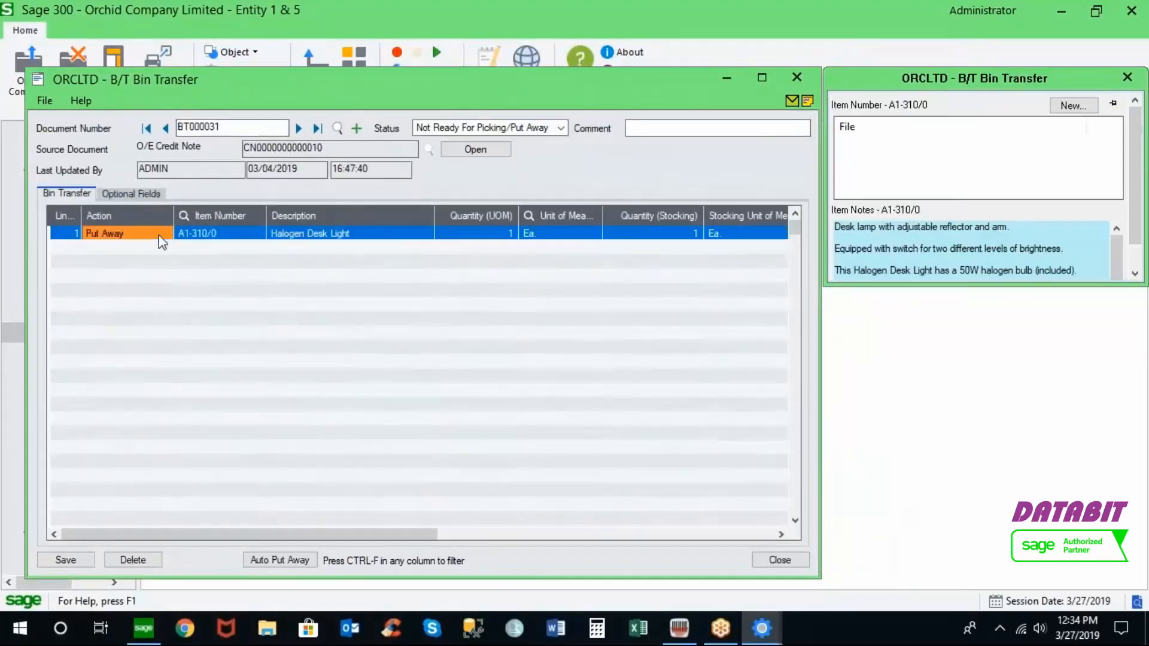
{"action": "left_click", "coordinate": [203, 236]}
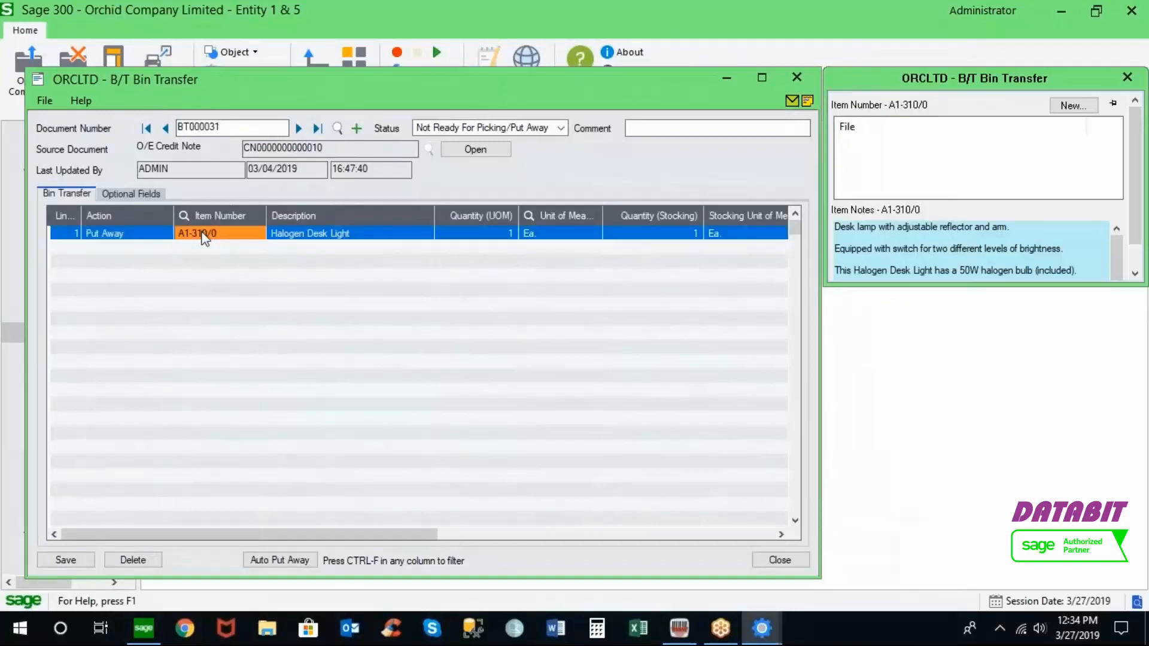
{"action": "left_click_drag", "start_coordinate": [341, 534], "coordinate": [641, 534]}
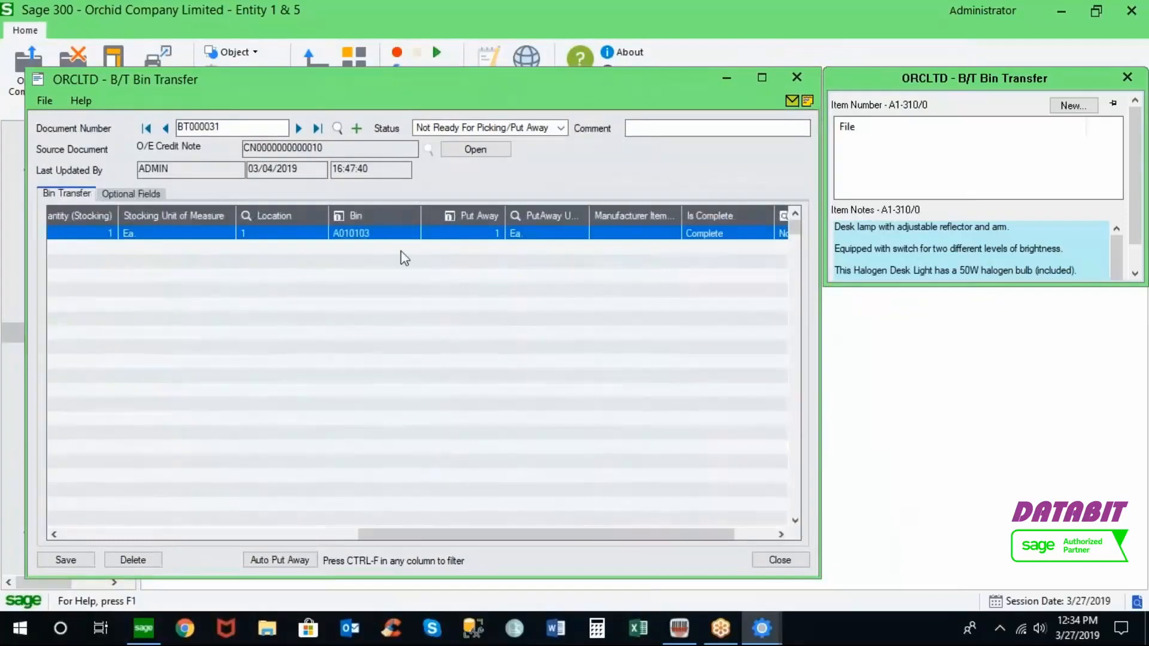
{"action": "left_click", "coordinate": [393, 235]}
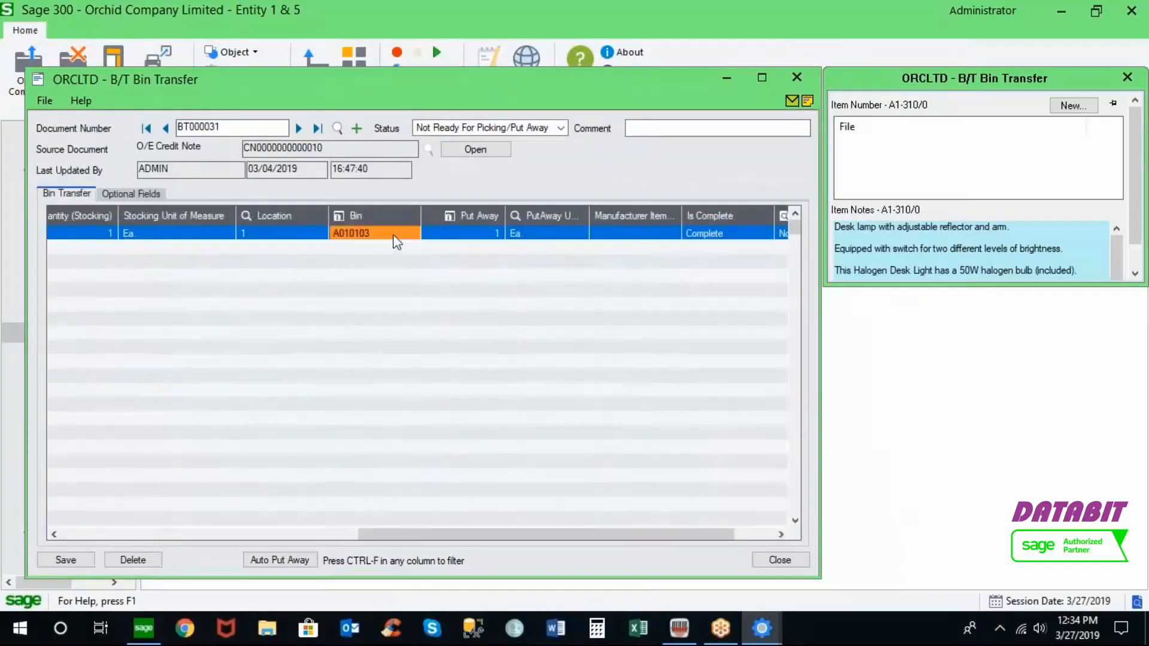
{"action": "left_click", "coordinate": [340, 216]}
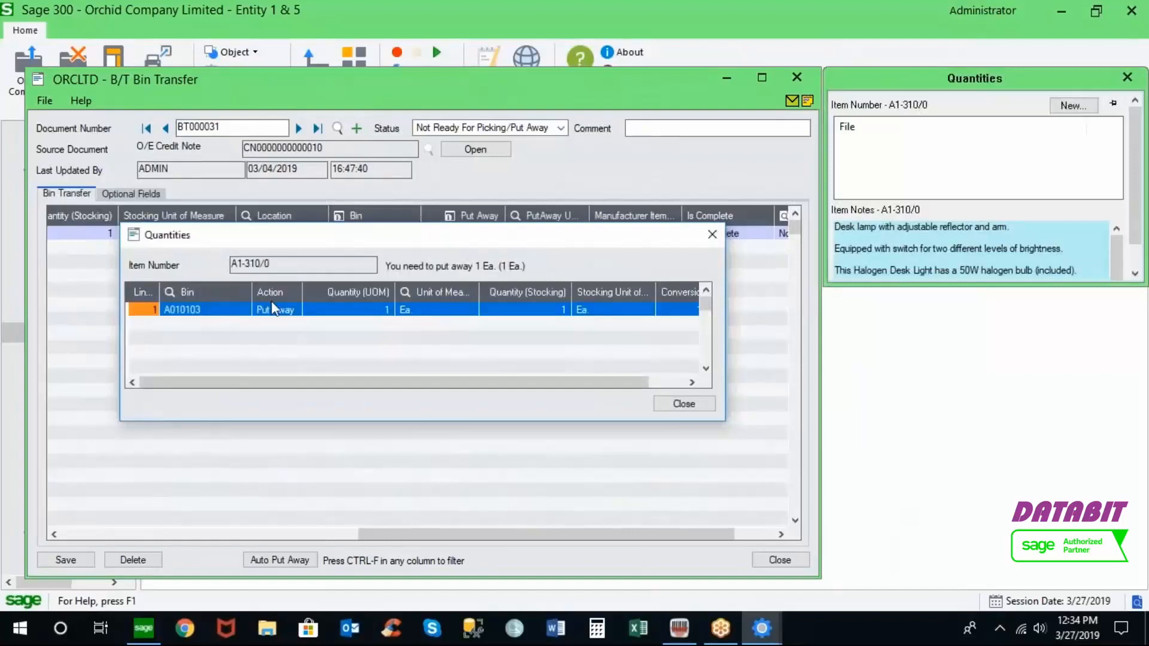
{"action": "left_click", "coordinate": [700, 405]}
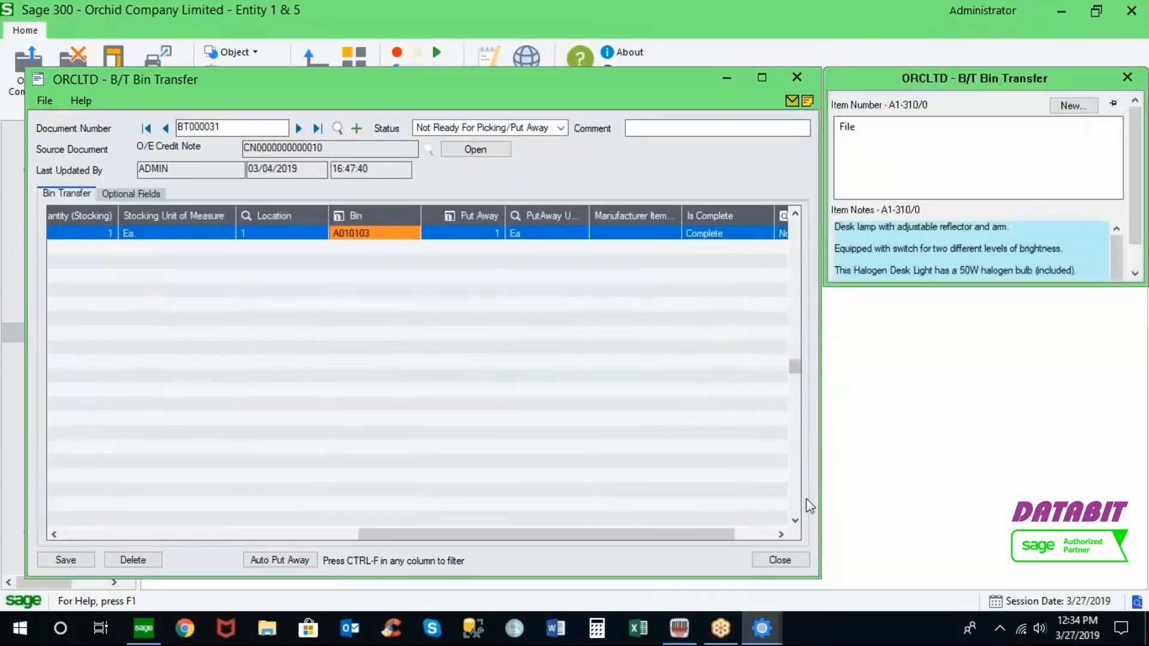
{"action": "left_click", "coordinate": [774, 559]}
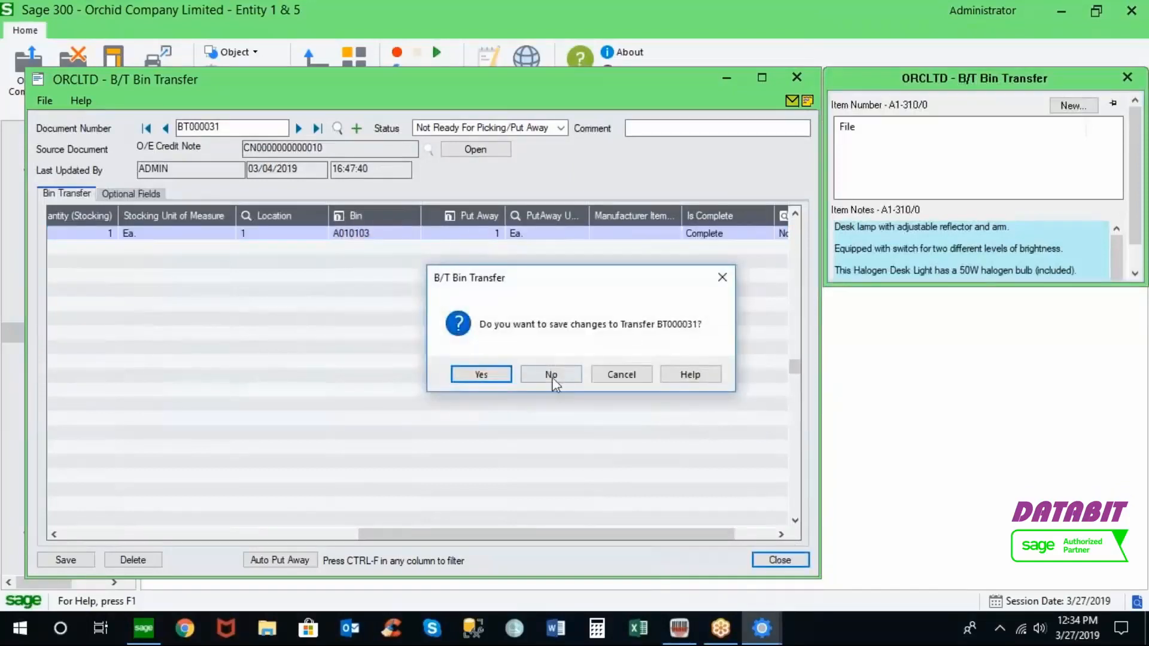
{"action": "left_click", "coordinate": [551, 375]}
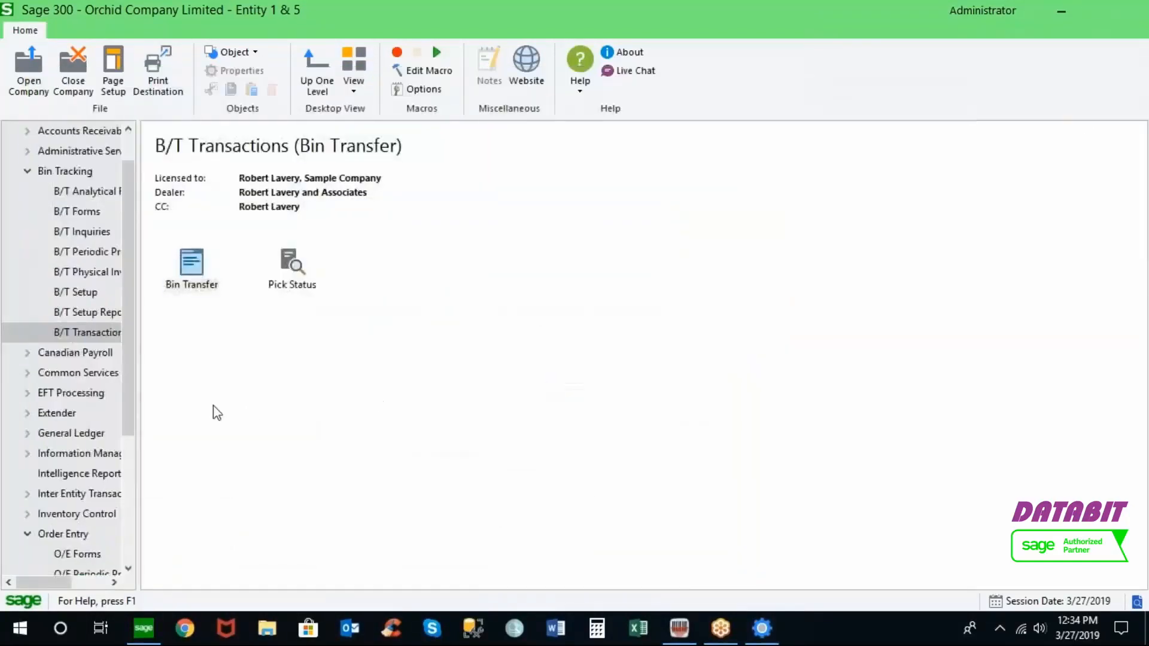
Open Bin Setup for location 1 and maximize its window.
{"action": "left_click", "coordinate": [83, 294]}
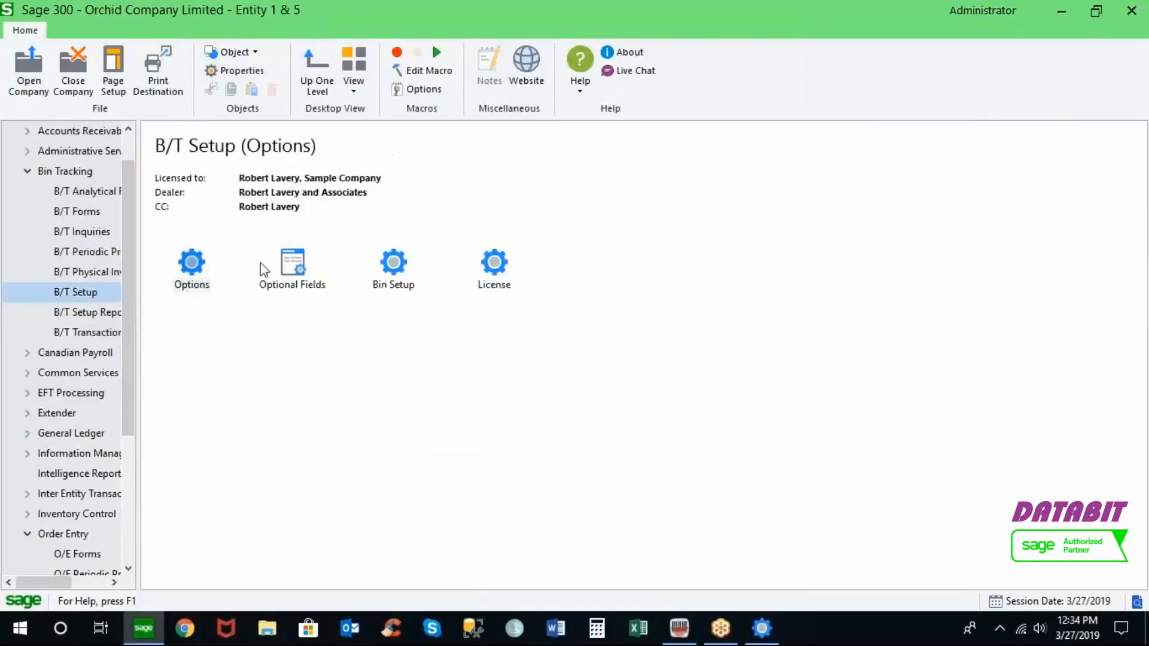
{"action": "left_click", "coordinate": [393, 278]}
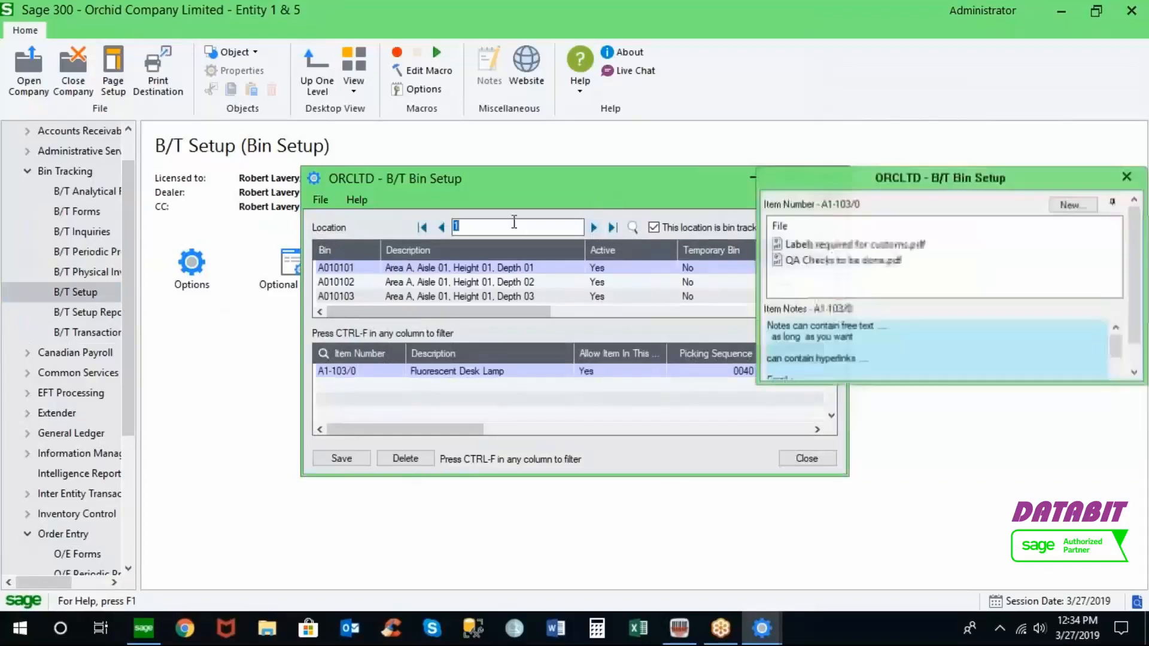
{"action": "left_click_drag", "start_coordinate": [603, 193], "coordinate": [484, 157]}
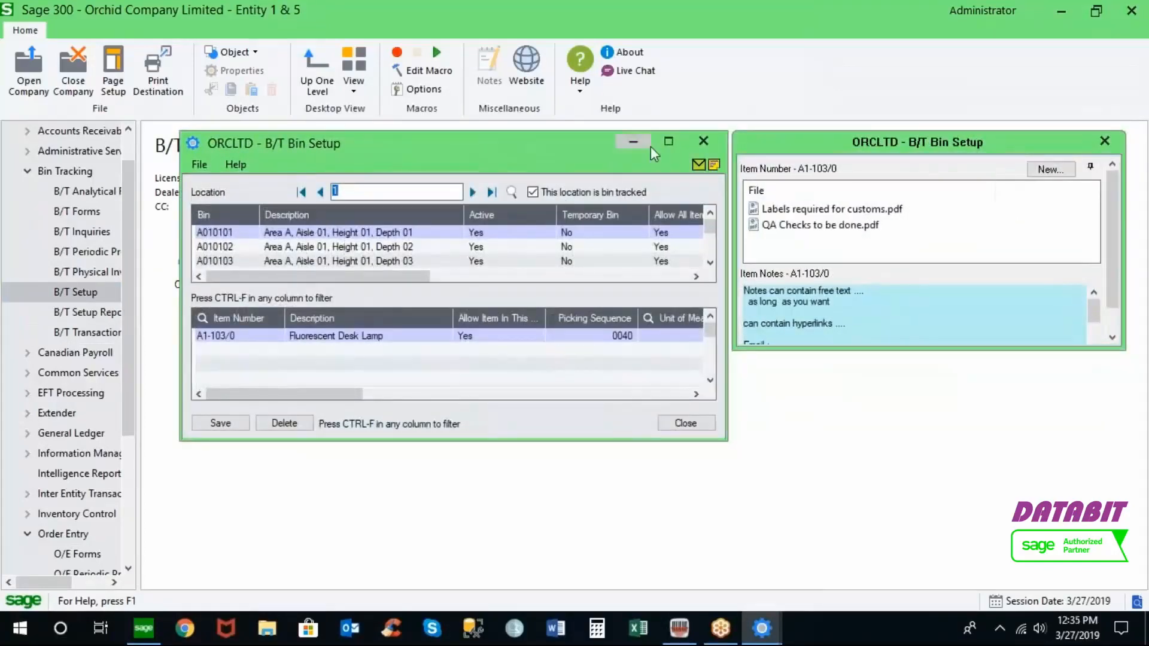
{"action": "left_click", "coordinate": [671, 141]}
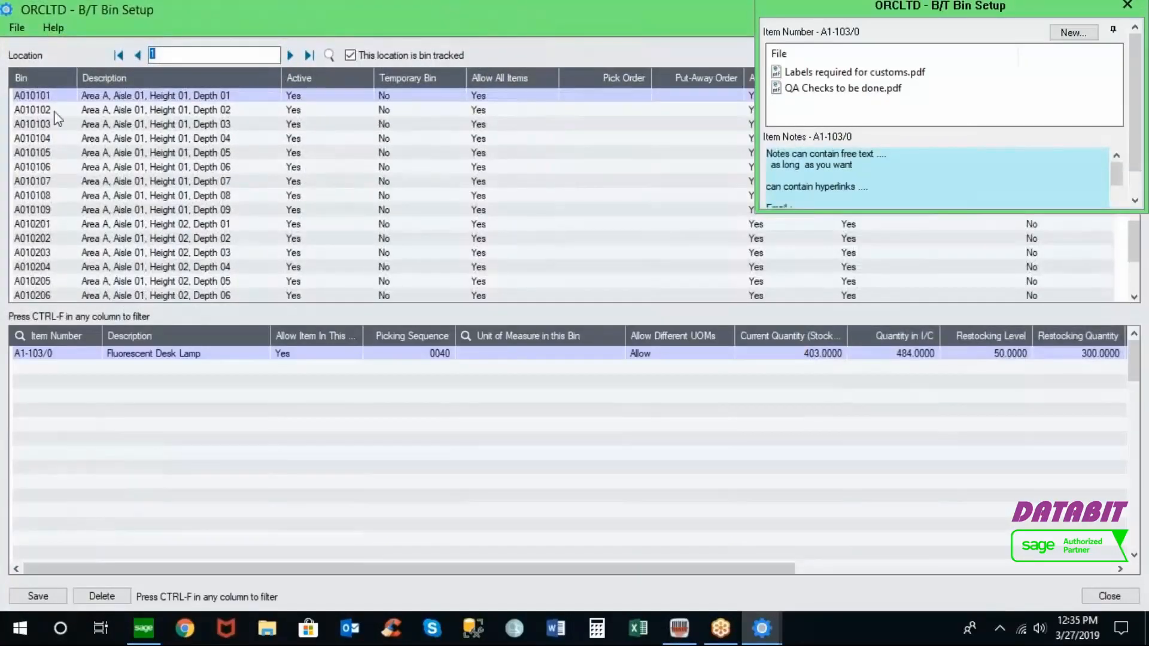
Examine the number and description of bin A010101 and close the item notes pop-up covering the bin settings.
{"action": "left_click", "coordinate": [53, 101]}
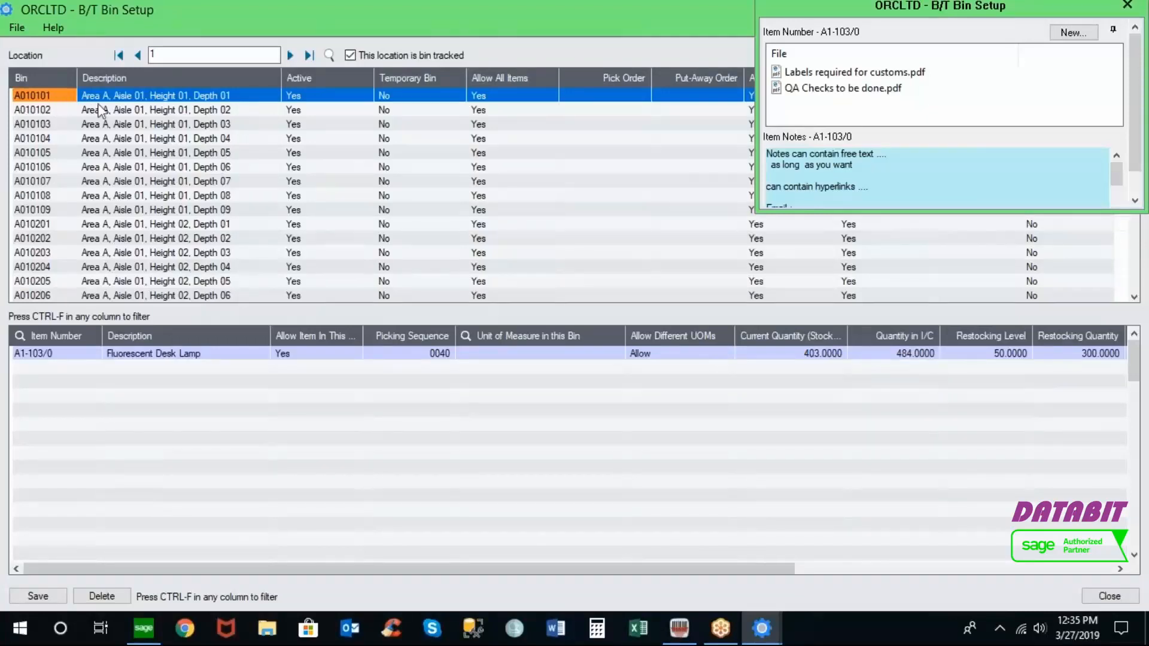
{"action": "left_click", "coordinate": [122, 98]}
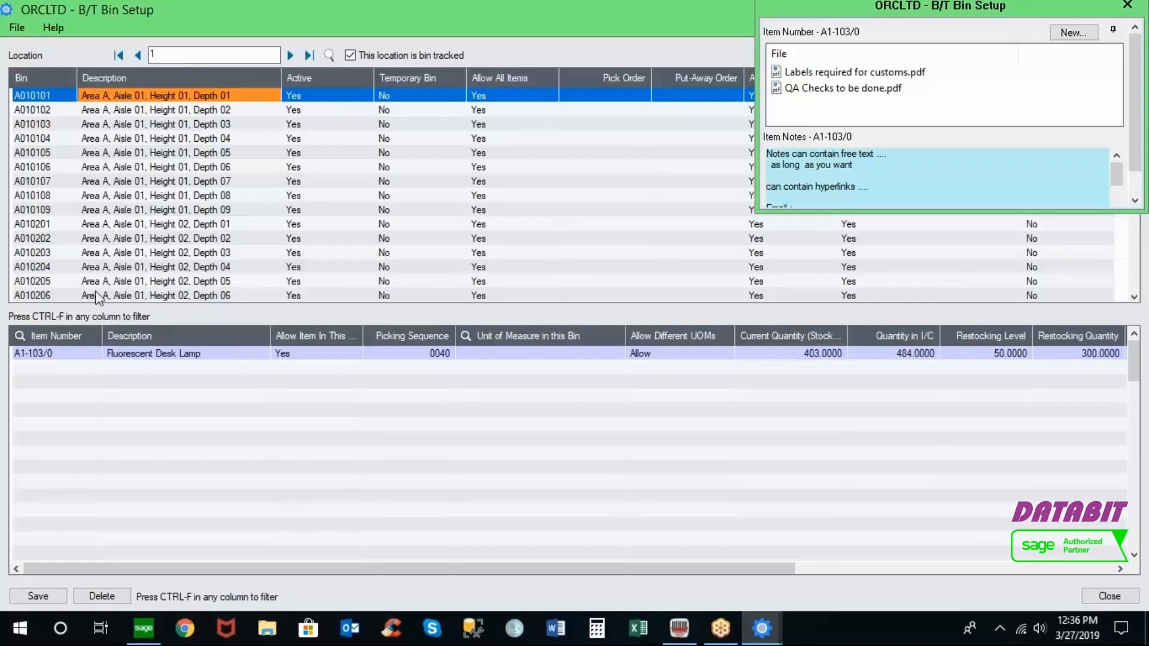
{"action": "left_click", "coordinate": [1128, 8]}
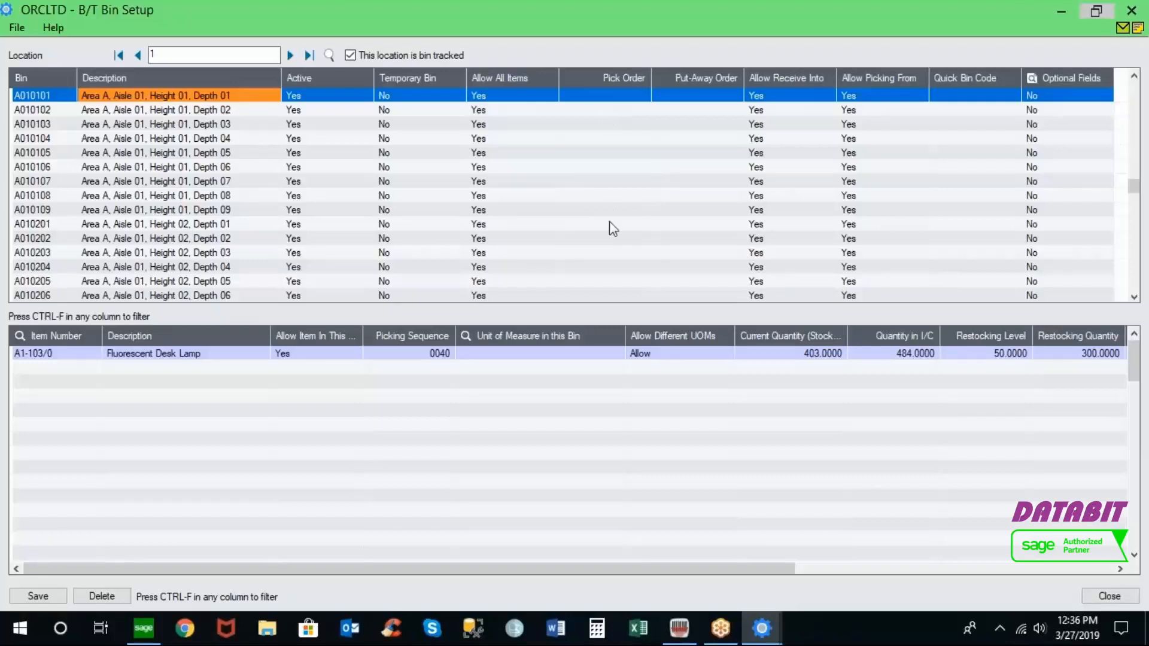
Examine the current quantity, I/C quantity, restocking level and restocking quantity of item A1-103/0 in bin A010101.
{"action": "left_click", "coordinate": [74, 353]}
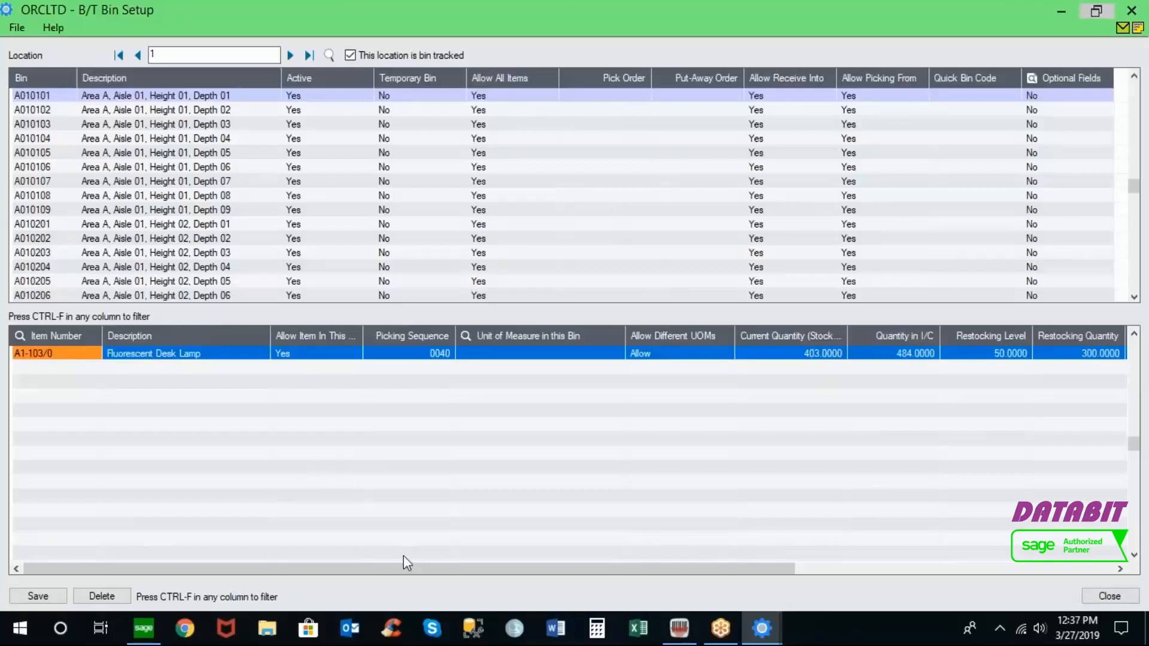
{"action": "left_click_drag", "start_coordinate": [404, 568], "coordinate": [525, 569]}
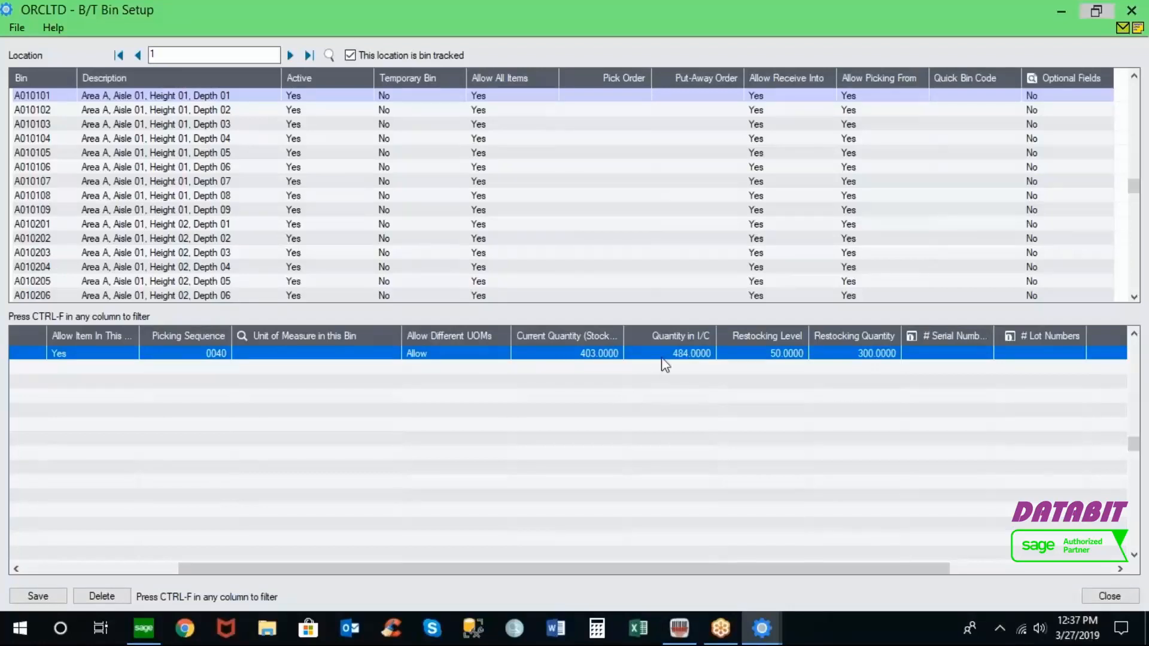
{"action": "left_click", "coordinate": [681, 353]}
{"action": "left_click", "coordinate": [607, 358]}
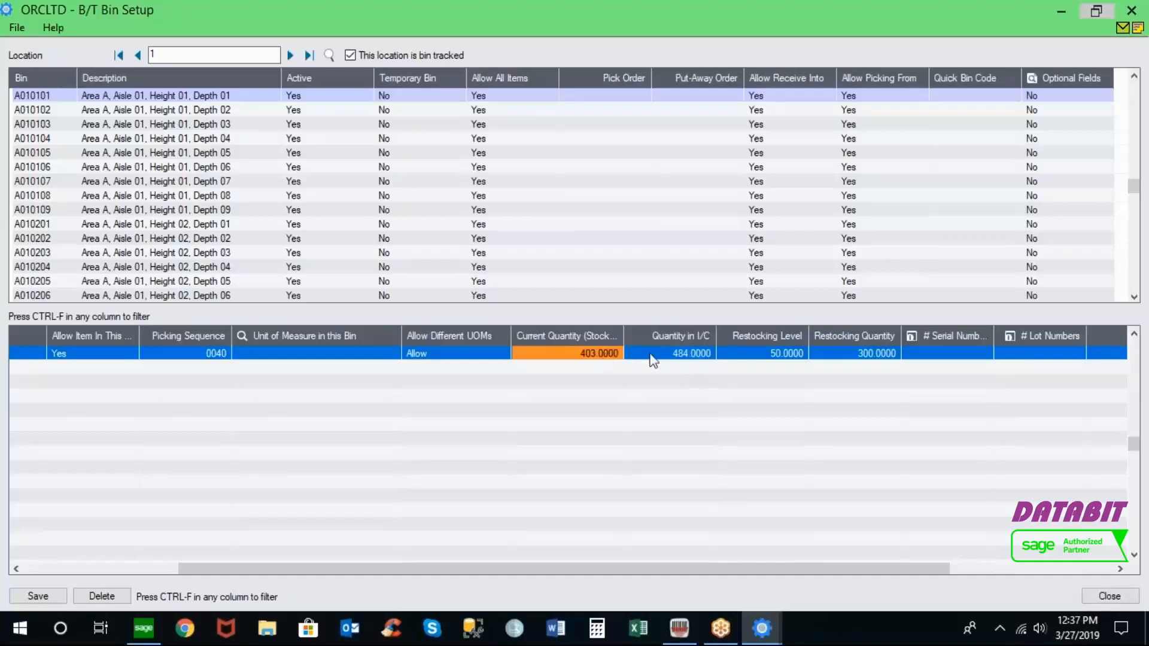
{"action": "left_click", "coordinate": [754, 358]}
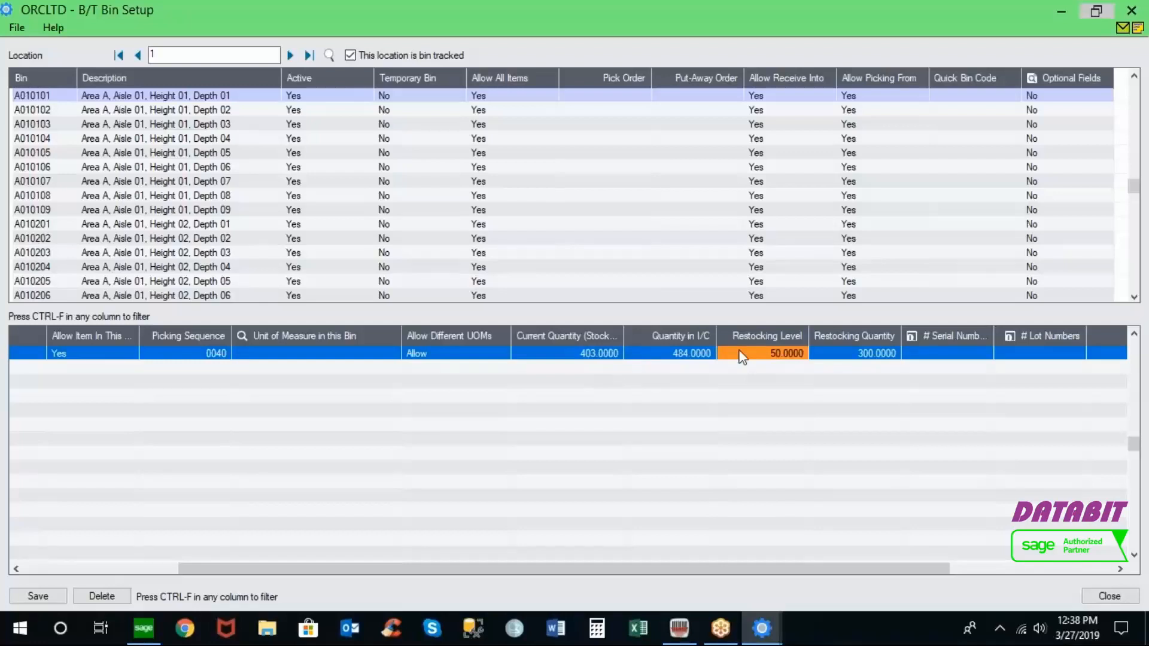
{"action": "left_click", "coordinate": [840, 358]}
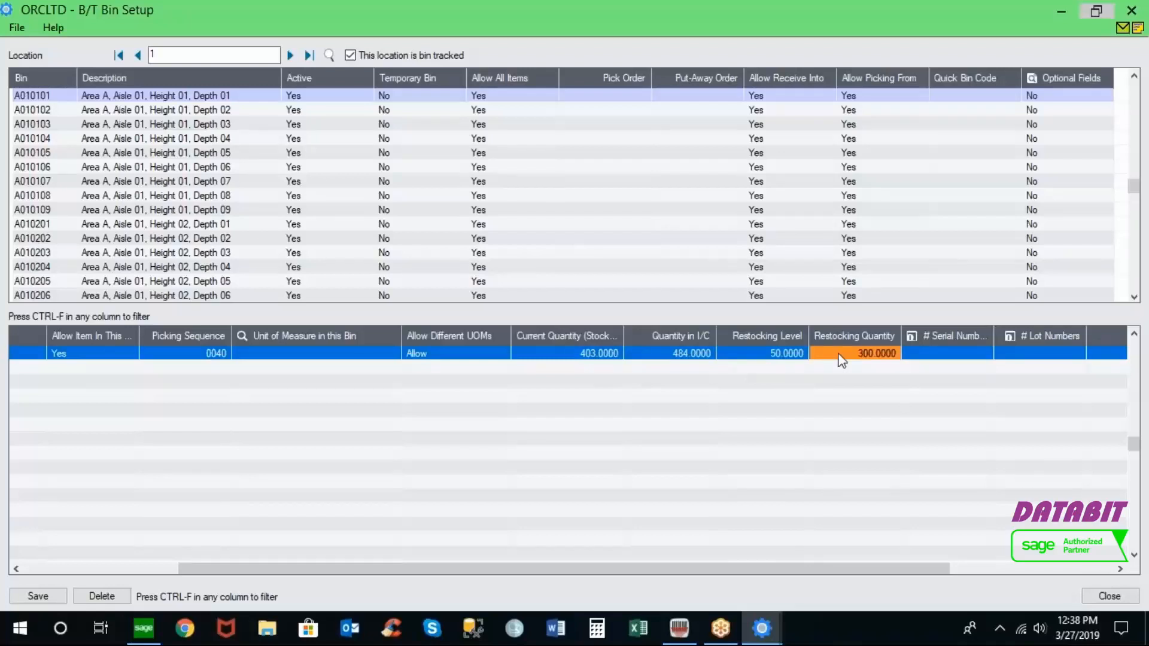
Try to view the serial numbers of item A1-103/0, and reveal the remaining lot columns.
{"action": "left_click", "coordinate": [948, 337]}
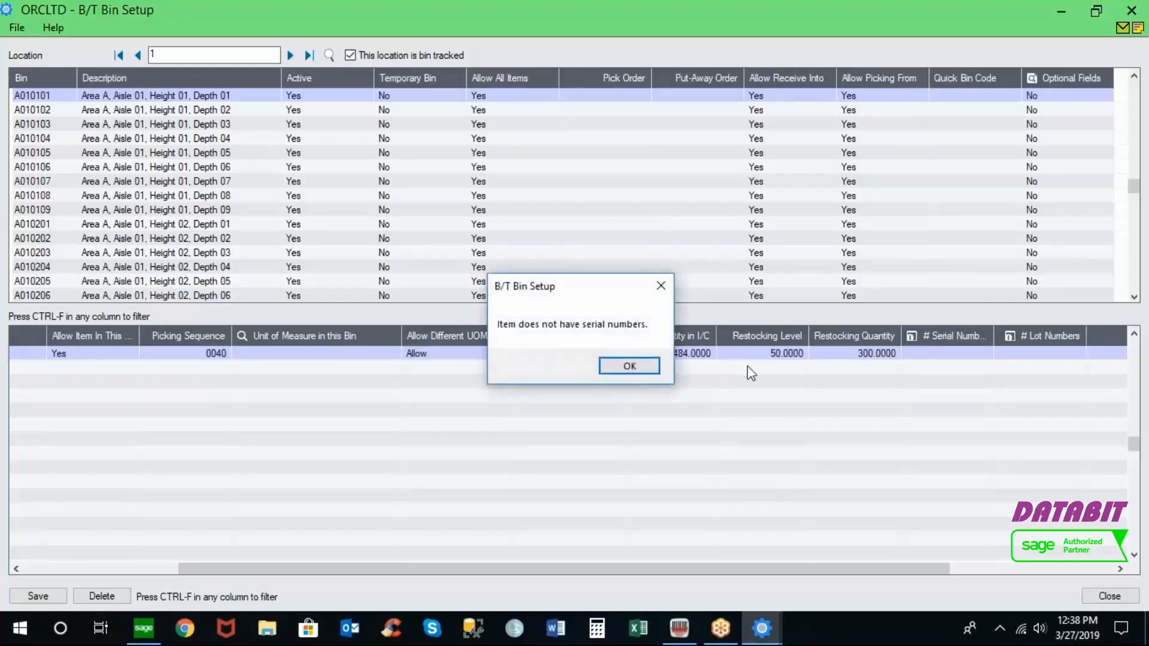
{"action": "left_click", "coordinate": [628, 368]}
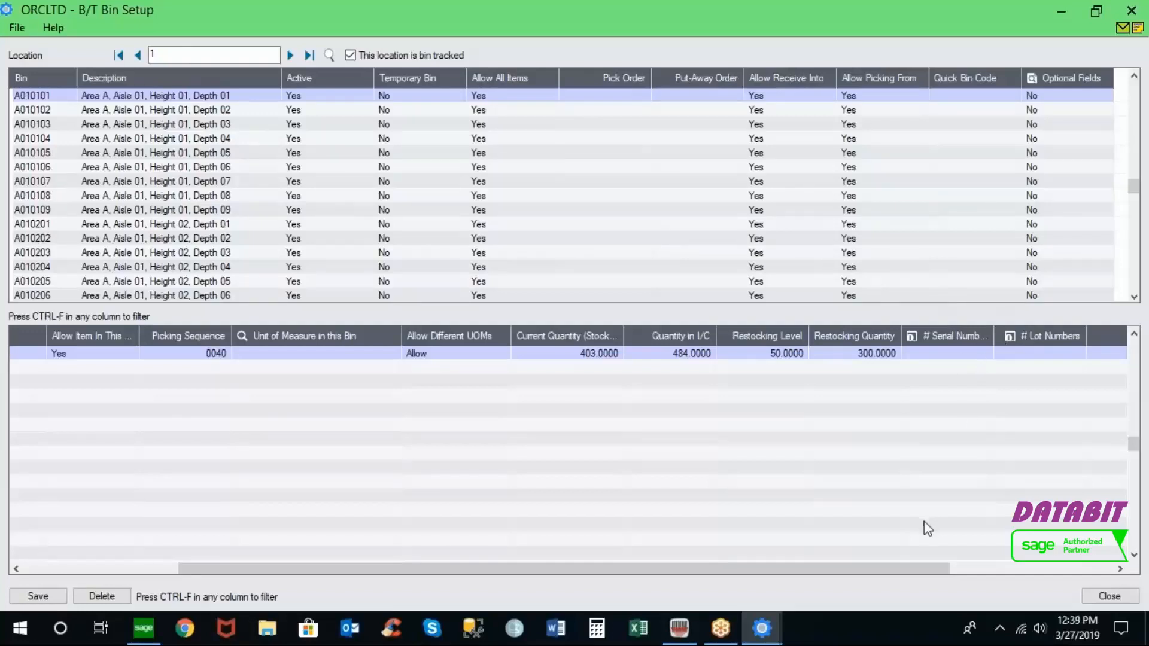
{"action": "left_click_drag", "start_coordinate": [921, 566], "coordinate": [1089, 569]}
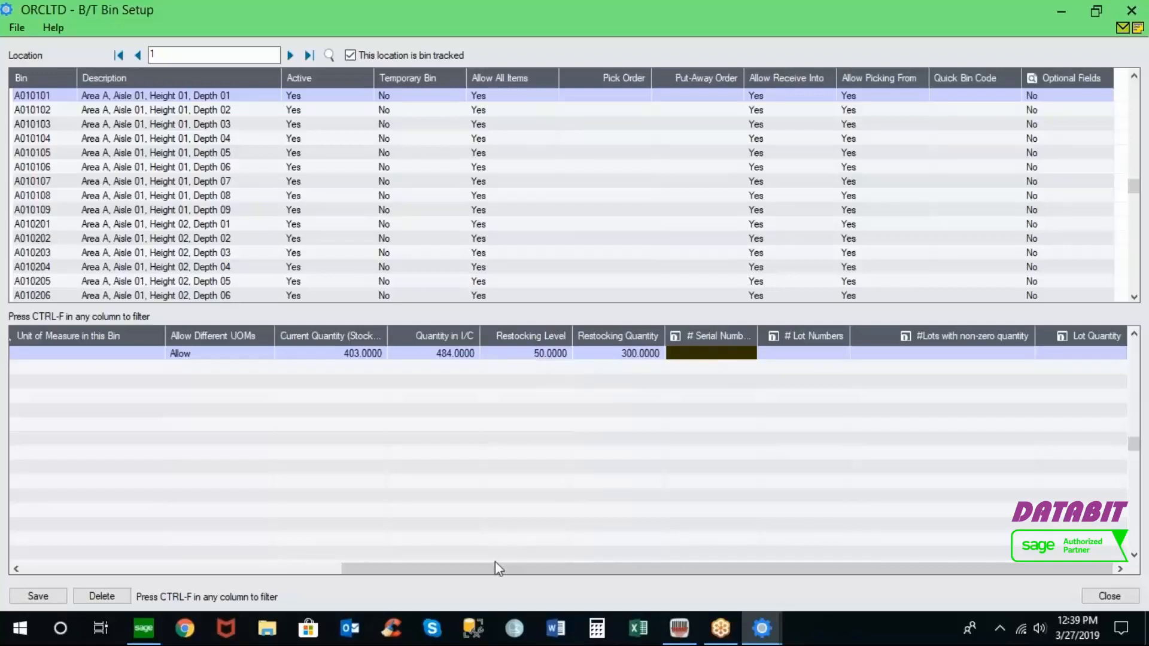
Close Bin Setup and look through the B/T Physical Inventory and B/T Transactions programs.
{"action": "left_click_drag", "start_coordinate": [495, 569], "coordinate": [136, 533]}
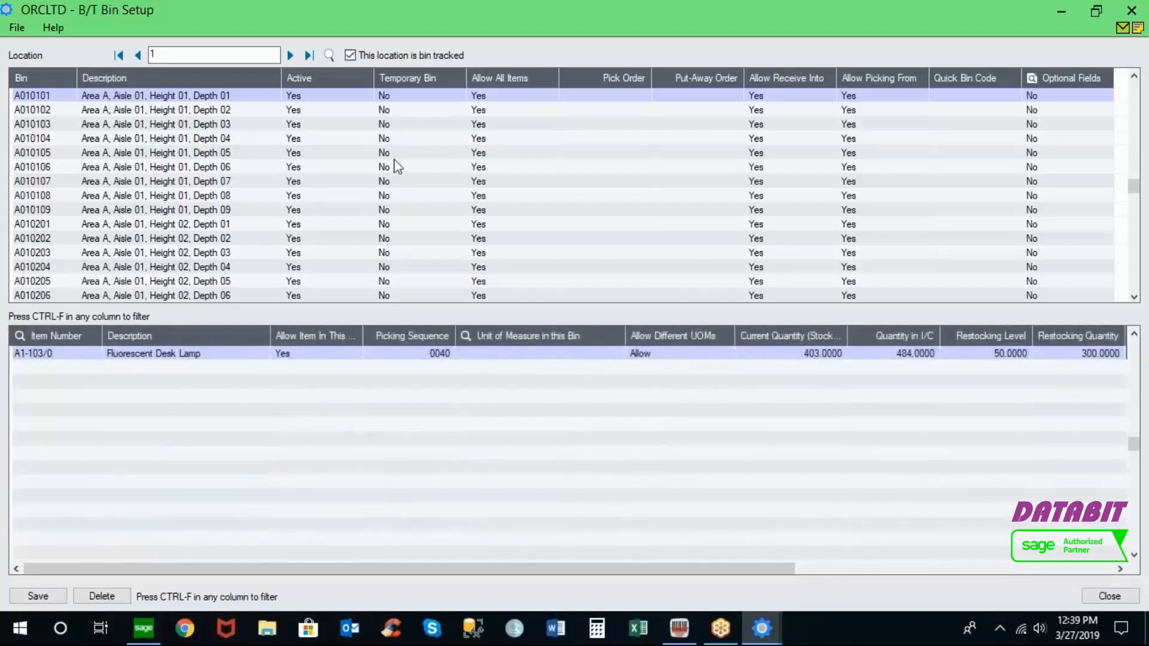
{"action": "left_click", "coordinate": [1132, 12]}
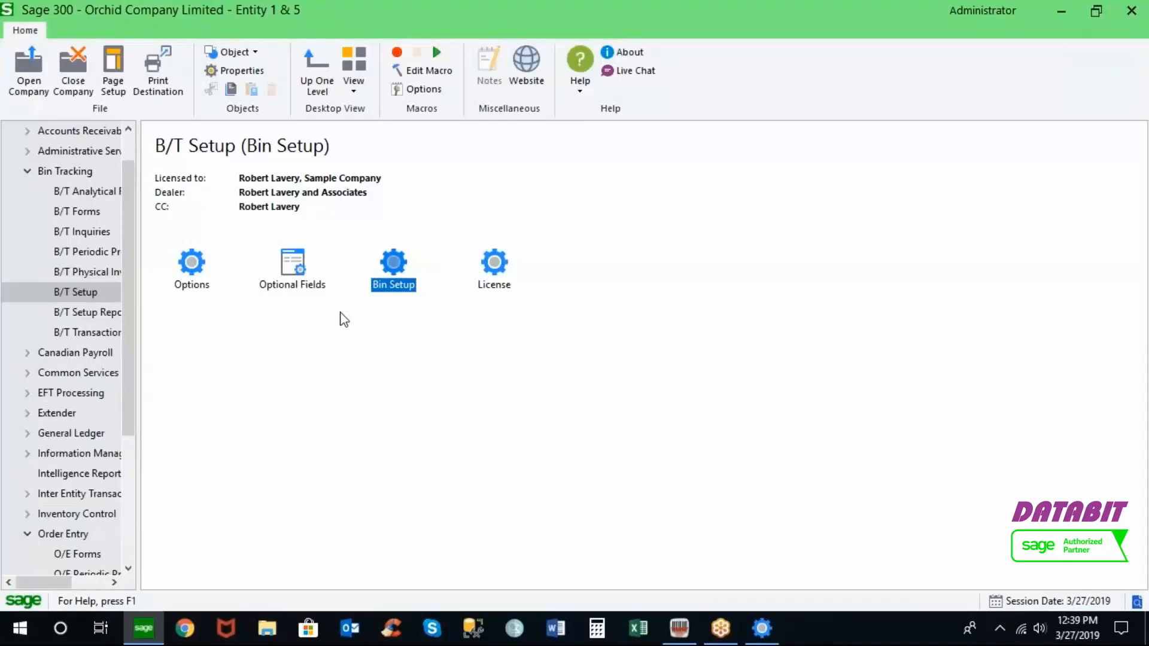
{"action": "left_click", "coordinate": [102, 274]}
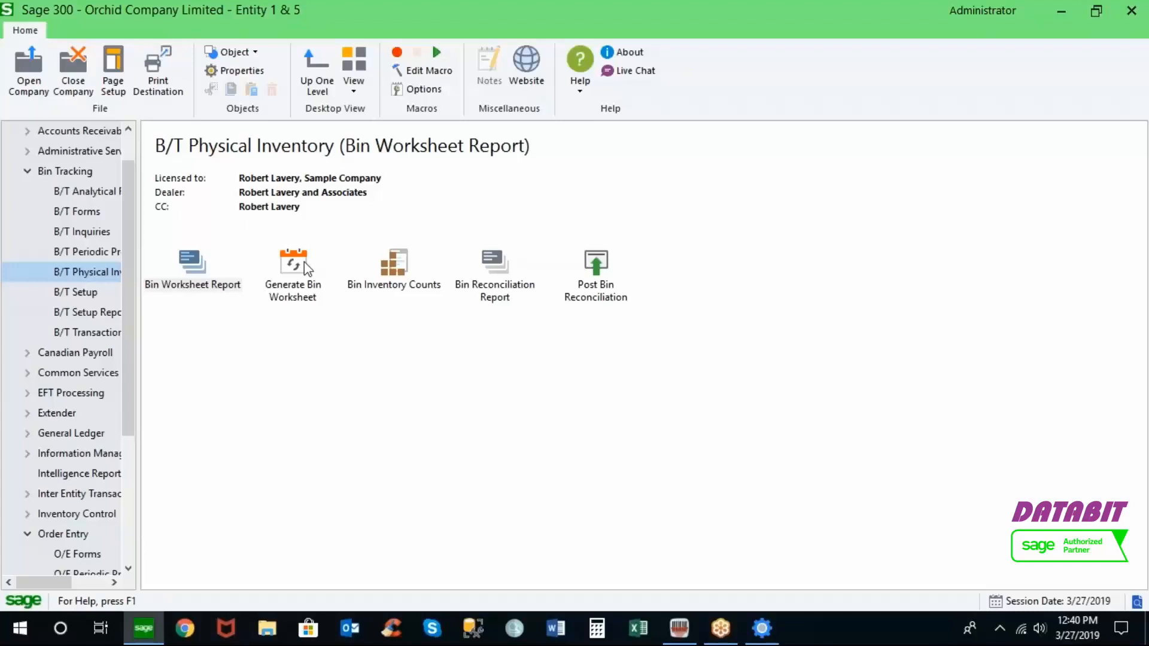
{"action": "left_click", "coordinate": [111, 331]}
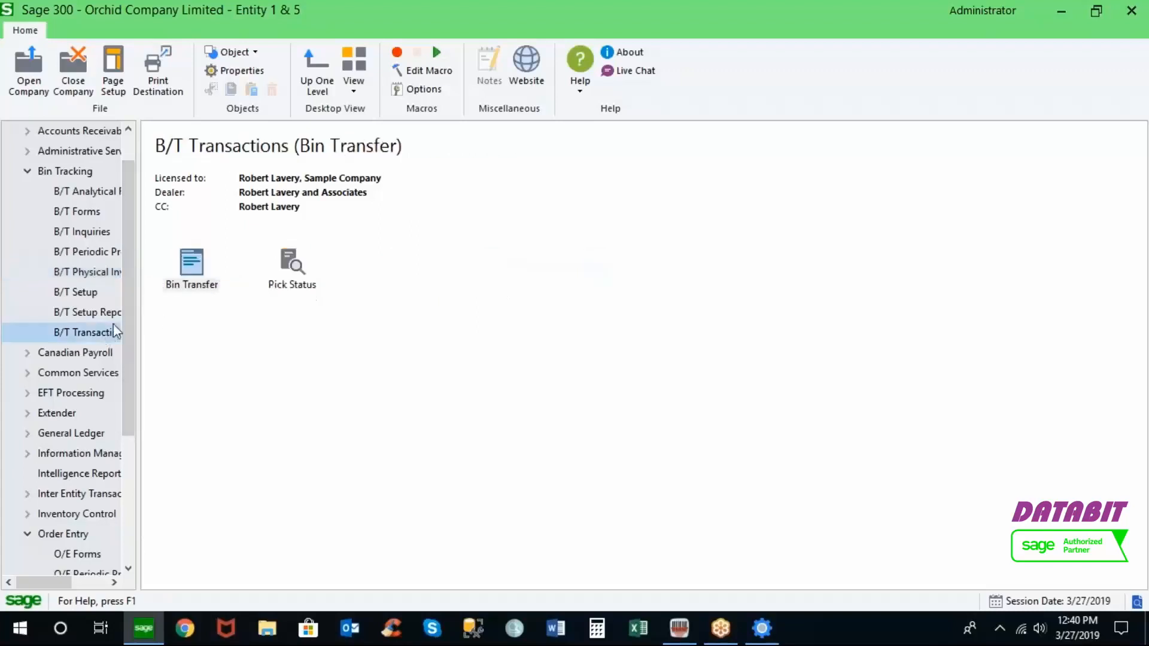
{"action": "double_click", "coordinate": [192, 270]}
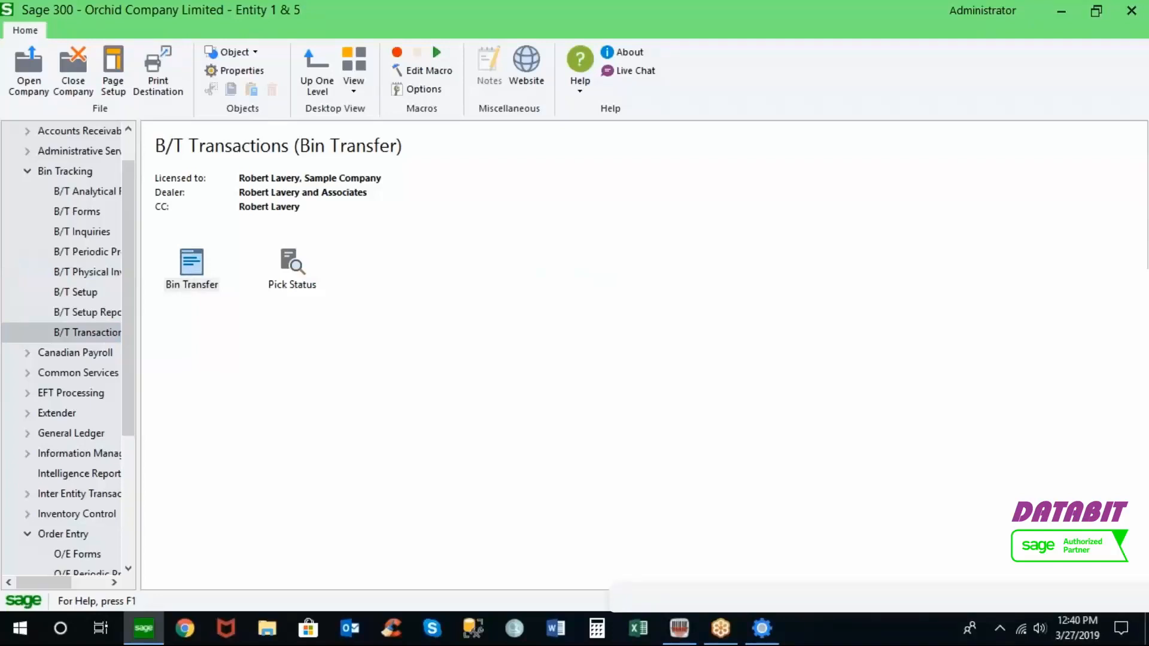
Open the Bin Tracking options in a maximized window and review the Pick Method choices for I/C Shipment, keeping Auto Pick.
{"action": "left_click", "coordinate": [76, 292]}
{"action": "double_click", "coordinate": [191, 266]}
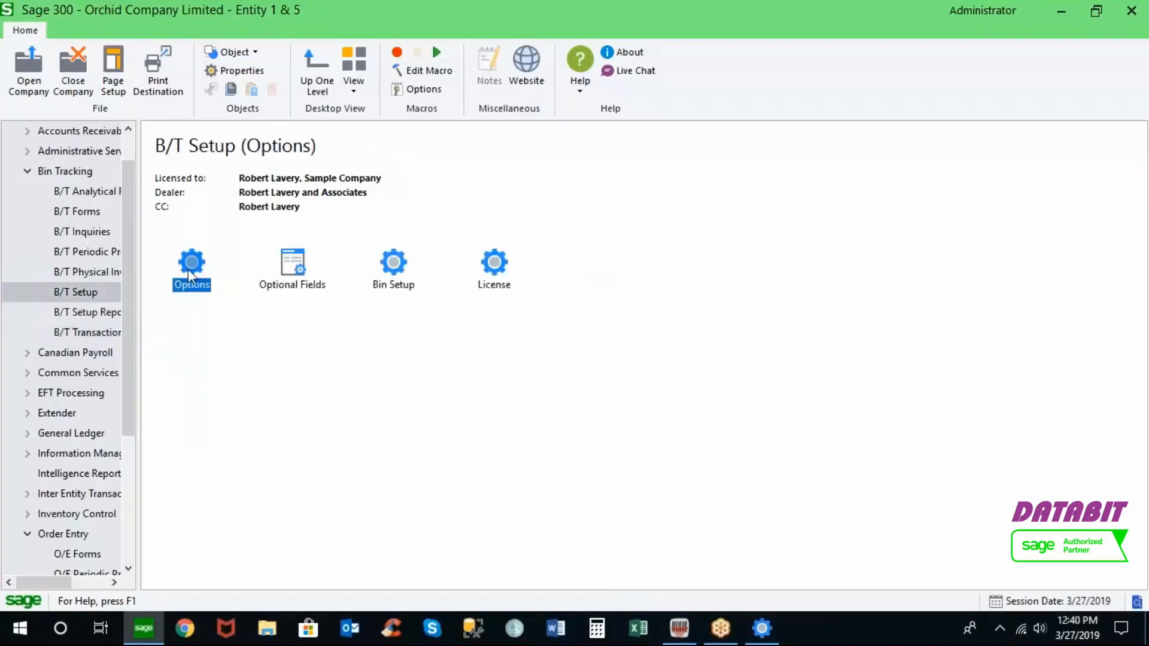
{"action": "left_click", "coordinate": [944, 133]}
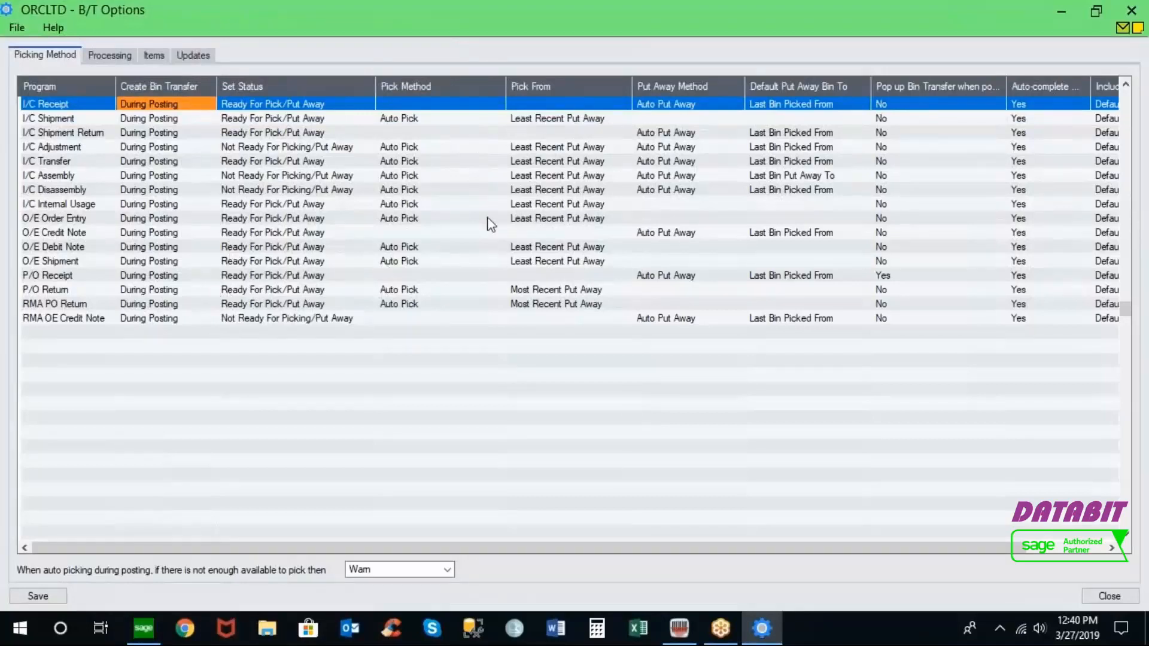
{"action": "left_click", "coordinate": [498, 120]}
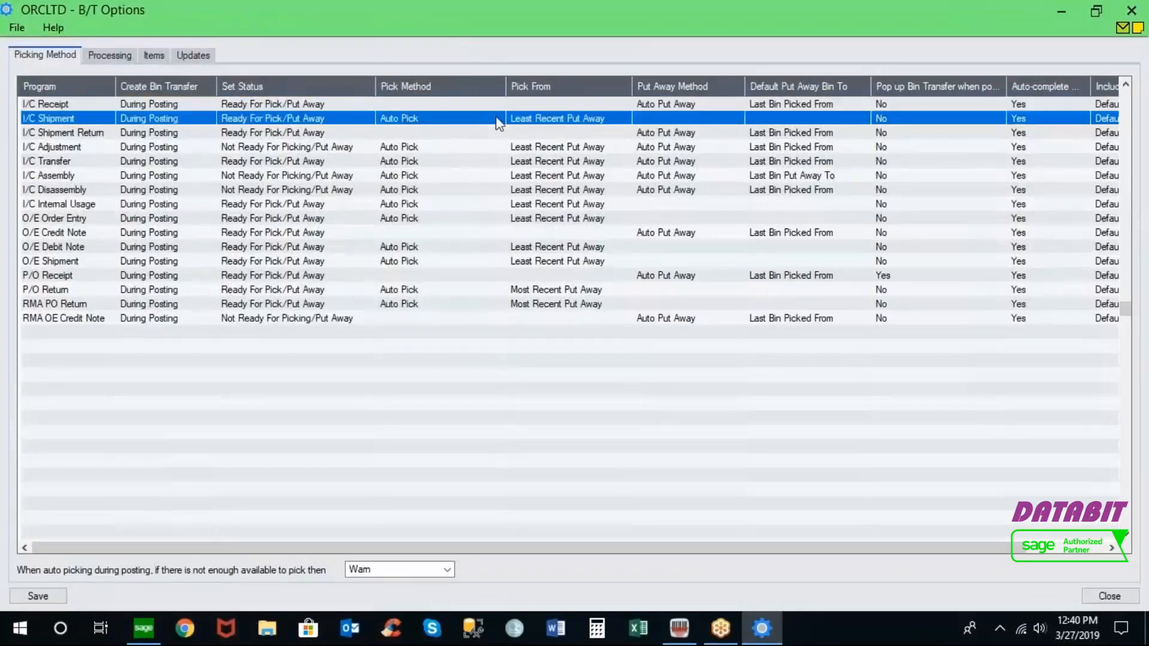
{"action": "left_click", "coordinate": [498, 121]}
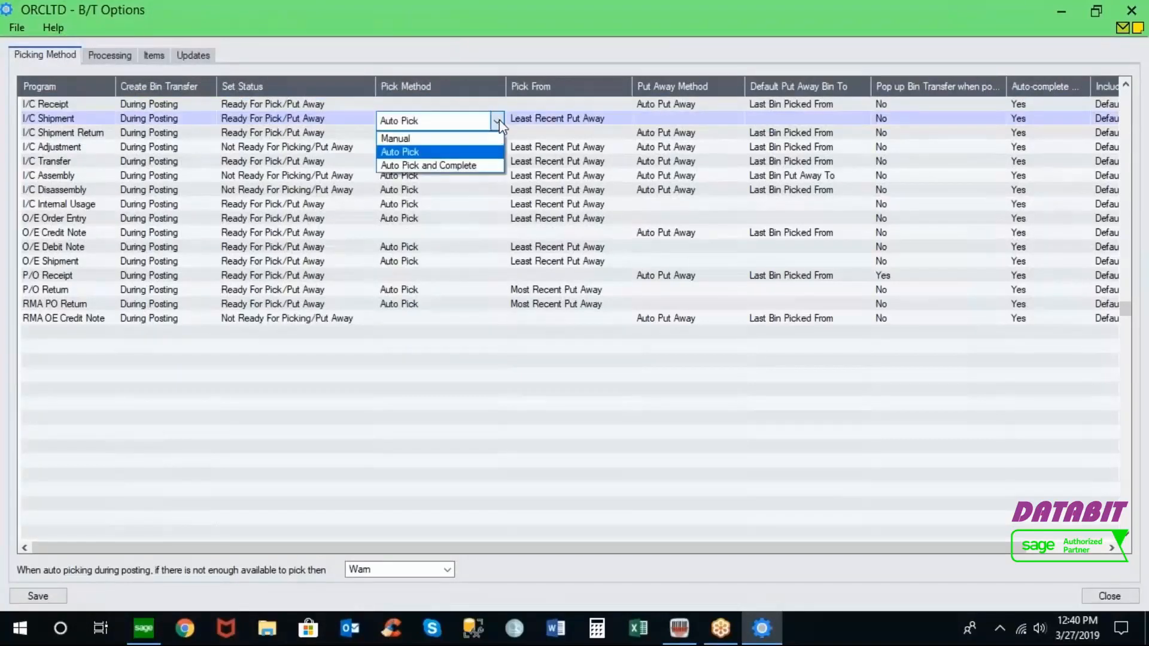
{"action": "left_click", "coordinate": [484, 155]}
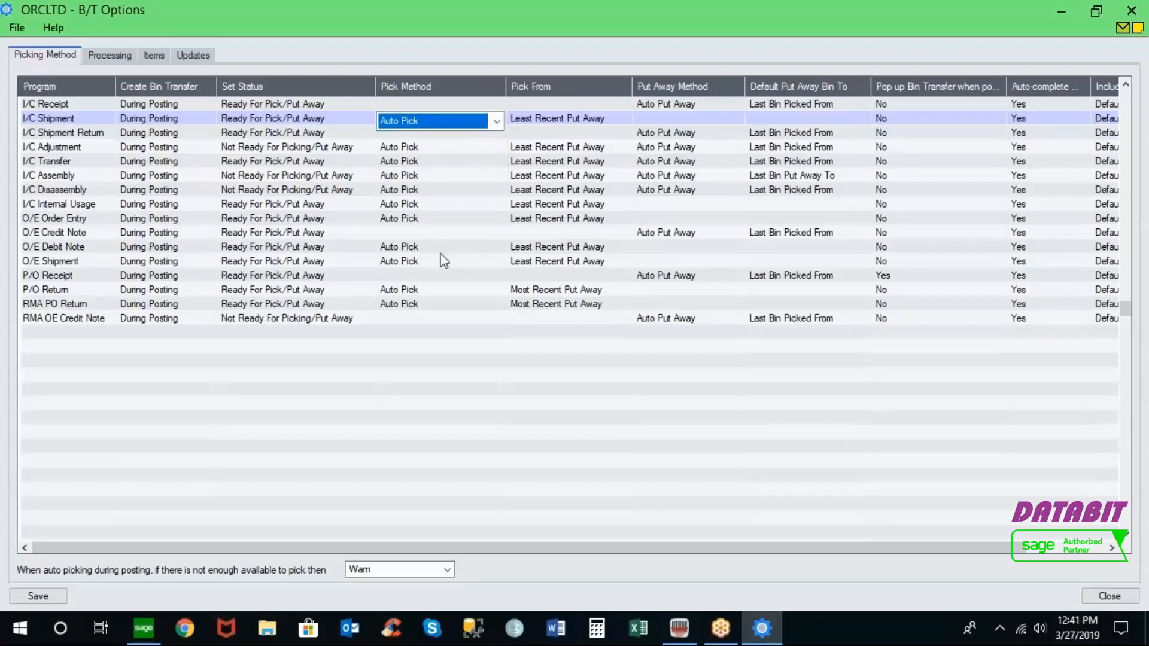
Review the Put Away Method choices for O/E Credit Note, keeping Auto Put Away.
{"action": "left_click", "coordinate": [736, 236]}
{"action": "left_click", "coordinate": [736, 236]}
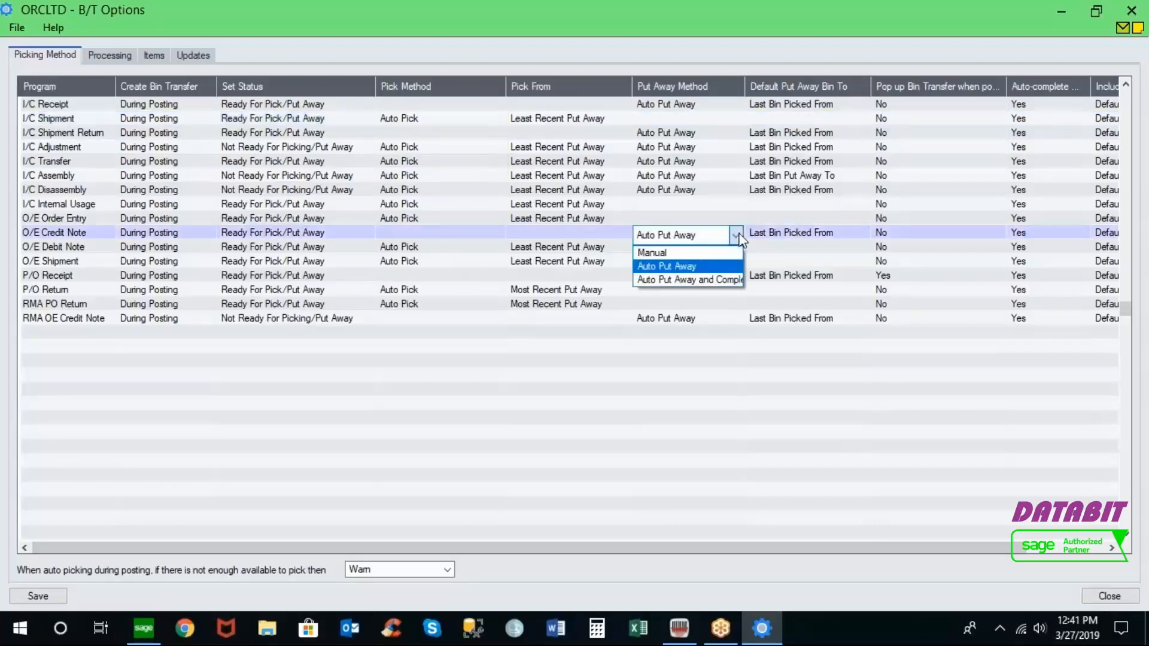
{"action": "left_click", "coordinate": [730, 267]}
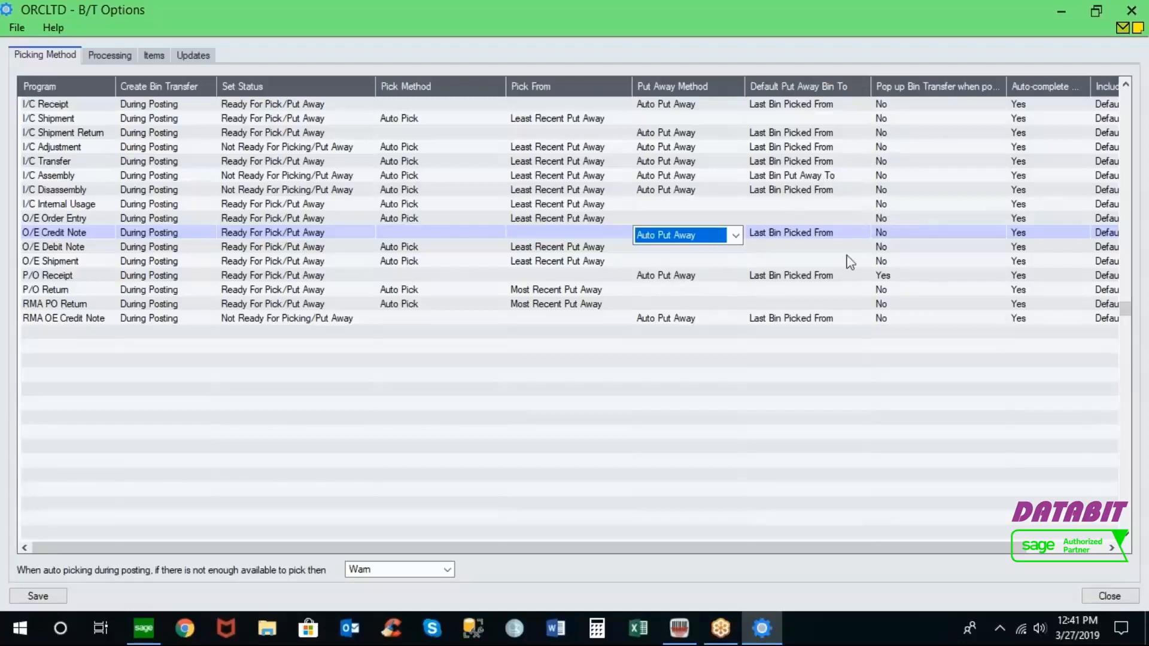
Review the Default Put Away Bin To choices for P/O Receipt, and close the options without saving changes.
{"action": "left_click", "coordinate": [863, 277]}
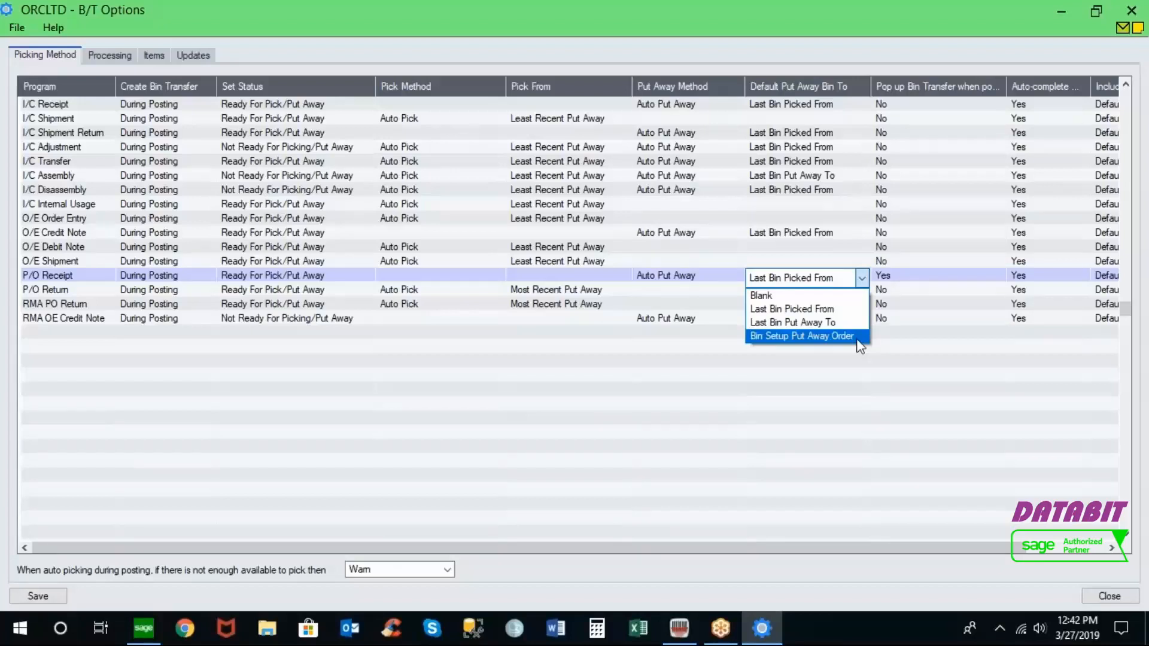
{"action": "left_click", "coordinate": [862, 279]}
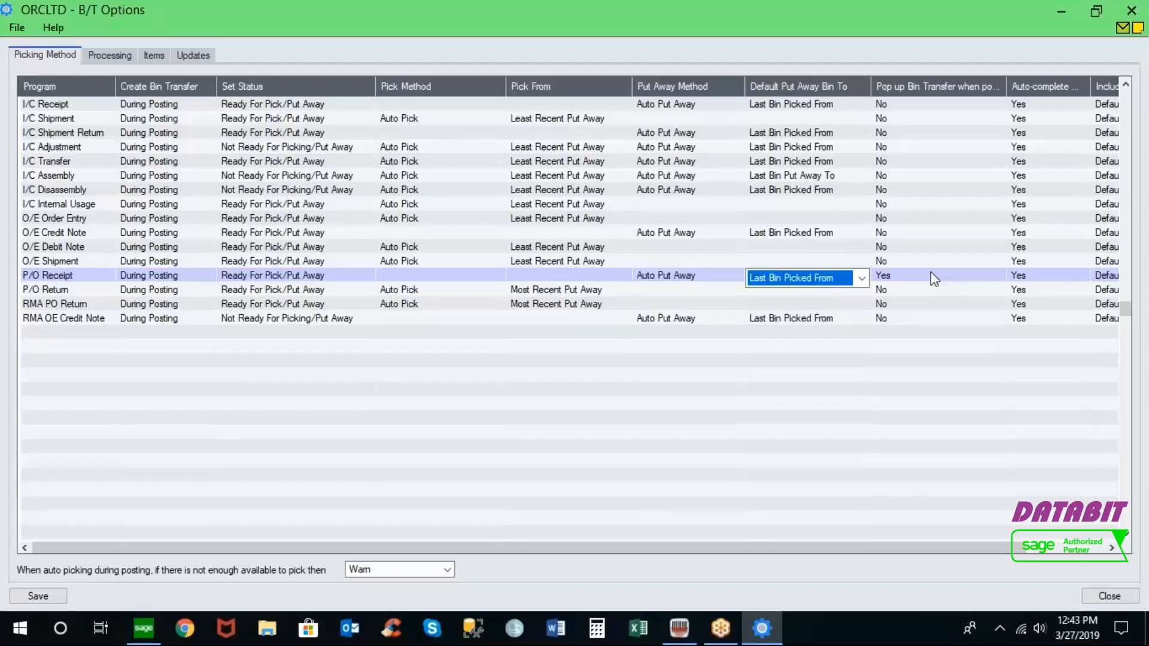
{"action": "left_click", "coordinate": [72, 275]}
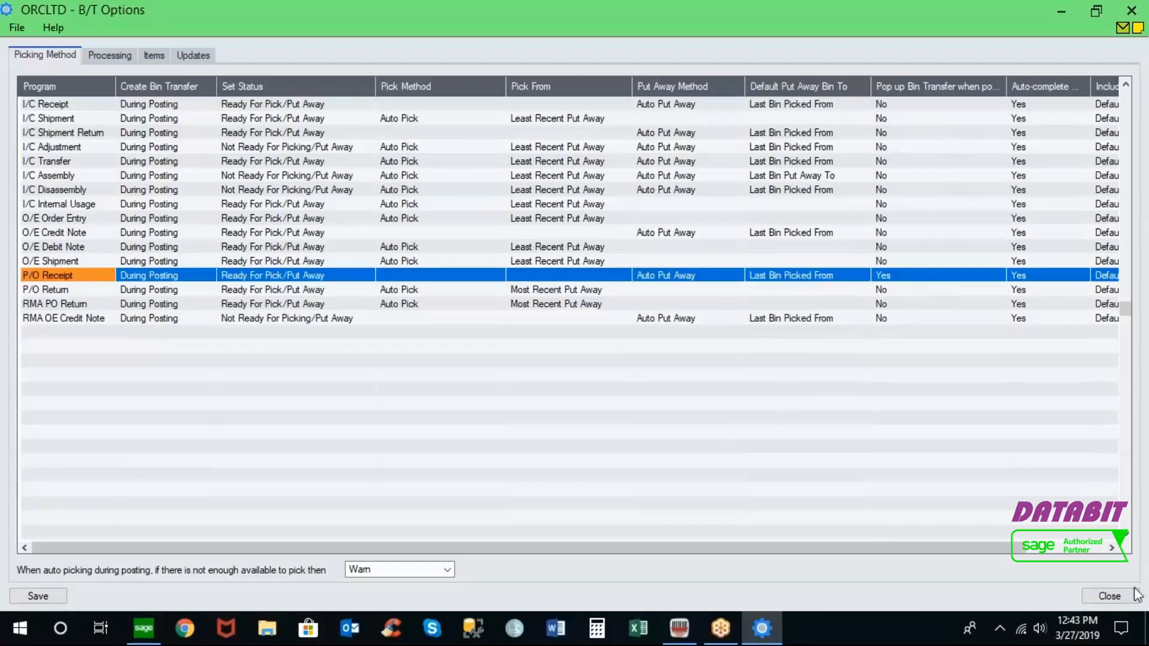
{"action": "left_click", "coordinate": [1117, 595]}
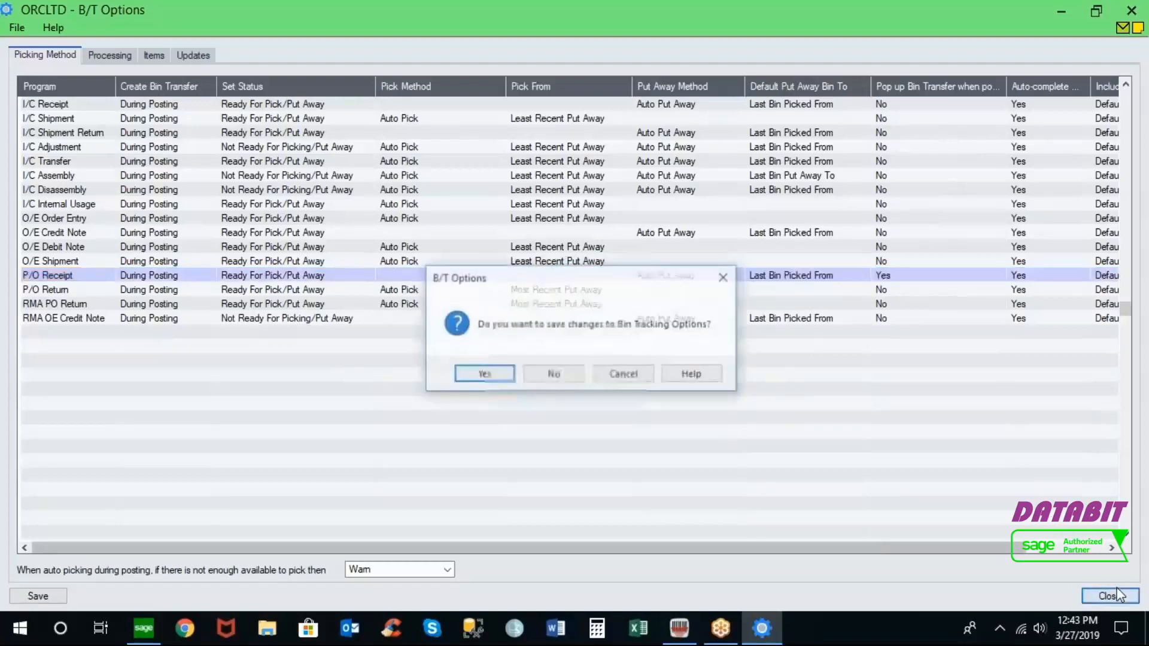
{"action": "left_click", "coordinate": [565, 381]}
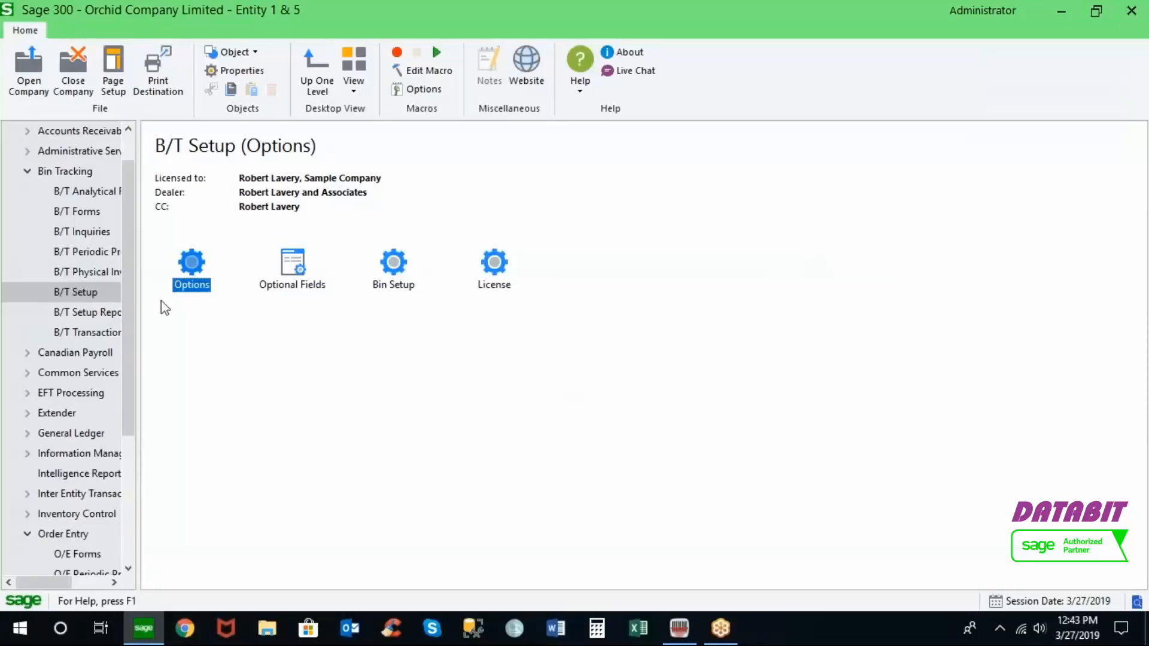
Reopen the Bin Tracking options, examine the bin-tracked item masks and the processing settings, and close the window.
{"action": "left_click", "coordinate": [108, 334]}
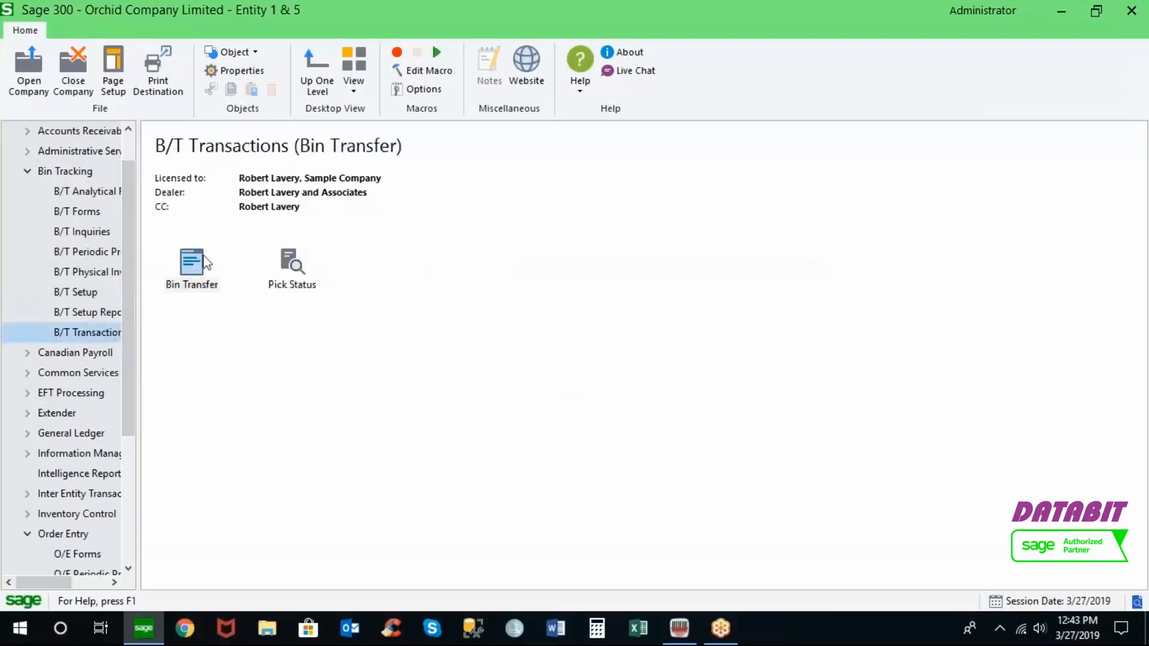
{"action": "left_click", "coordinate": [88, 293]}
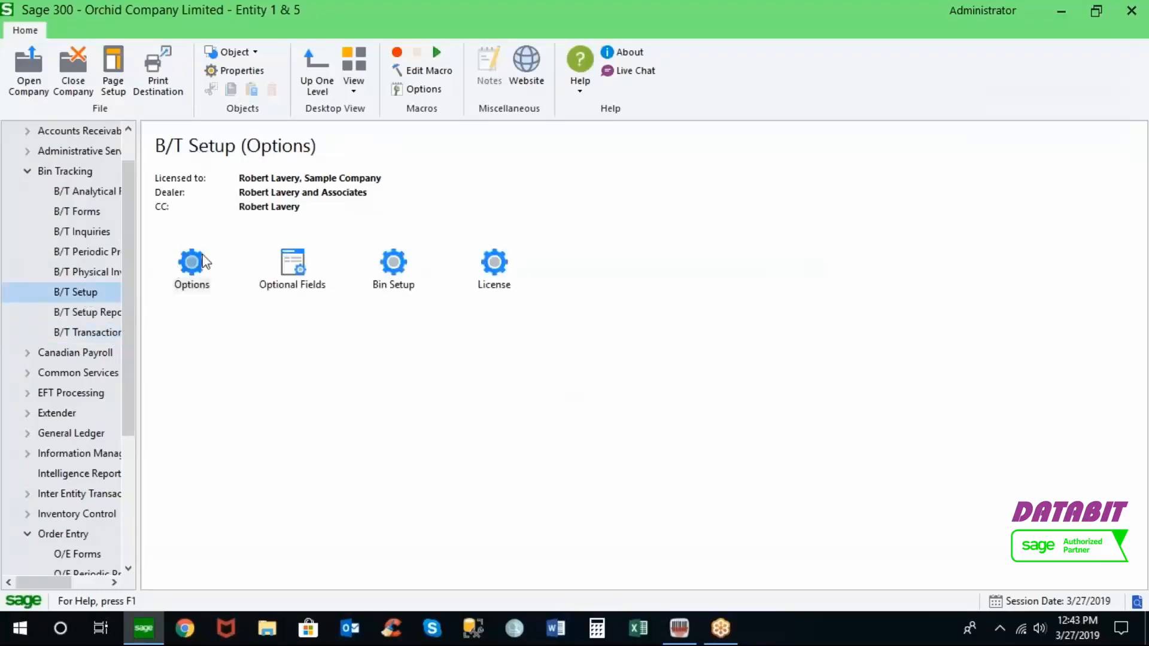
{"action": "double_click", "coordinate": [197, 263]}
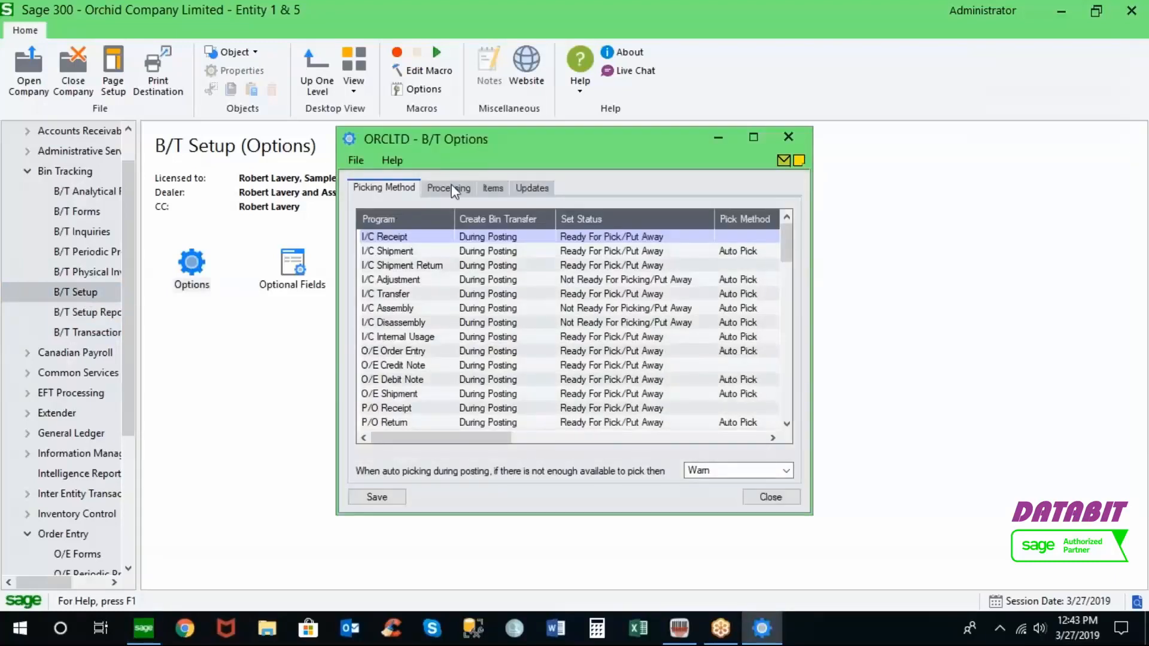
{"action": "left_click", "coordinate": [493, 188]}
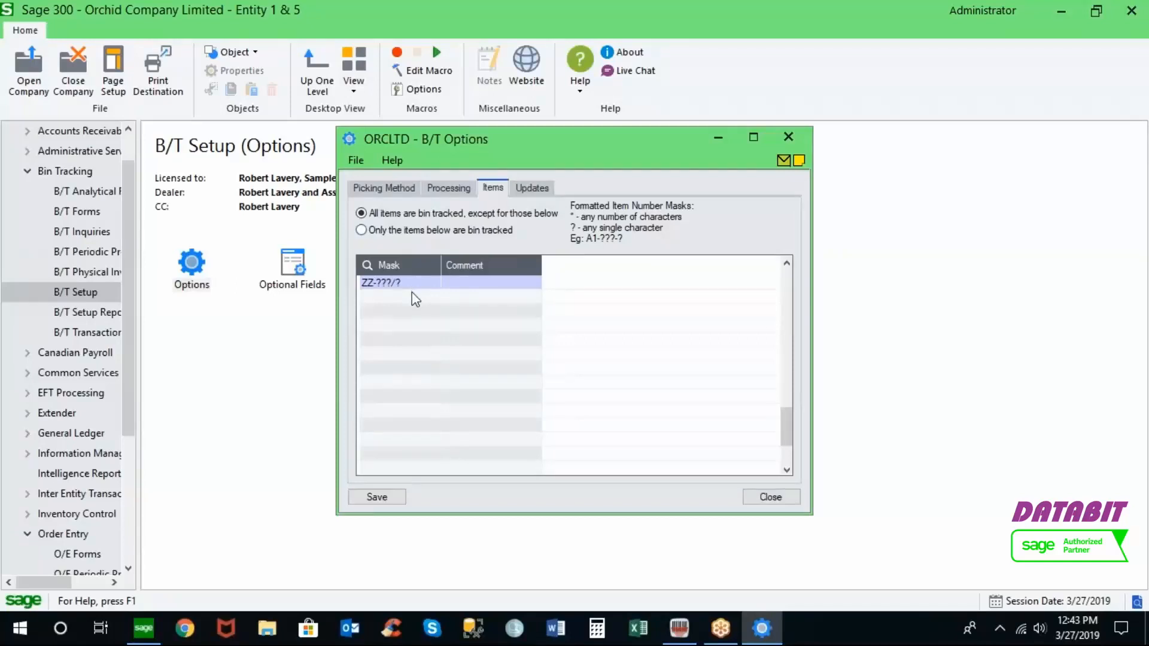
{"action": "left_click", "coordinate": [452, 190]}
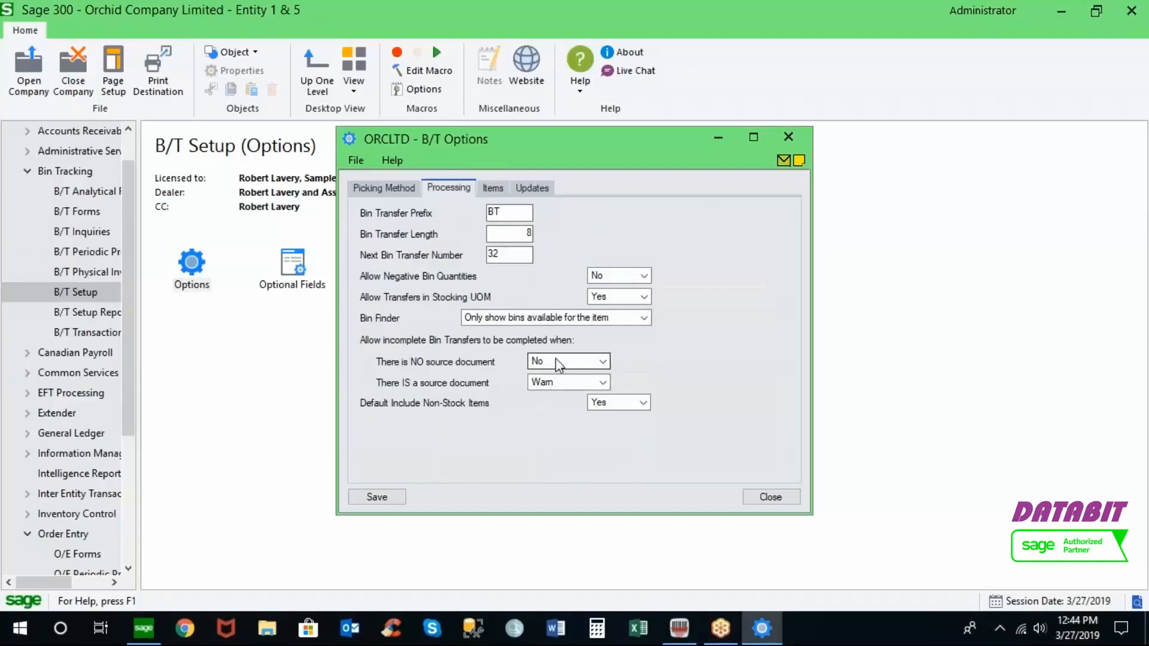
{"action": "left_click", "coordinate": [769, 497]}
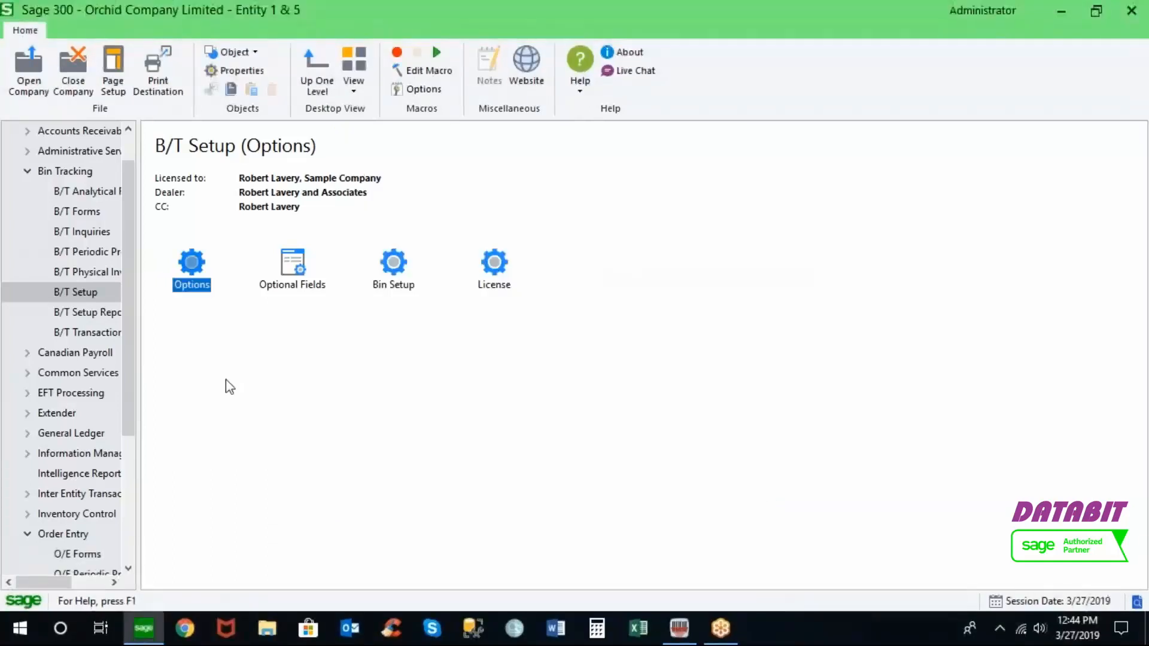
Open Purchase Order Entry from P/O Transactions and reposition its window so the whole form is in view.
{"action": "scroll", "coordinate": [124, 395], "scroll_direction": "down", "scroll_amount": 3}
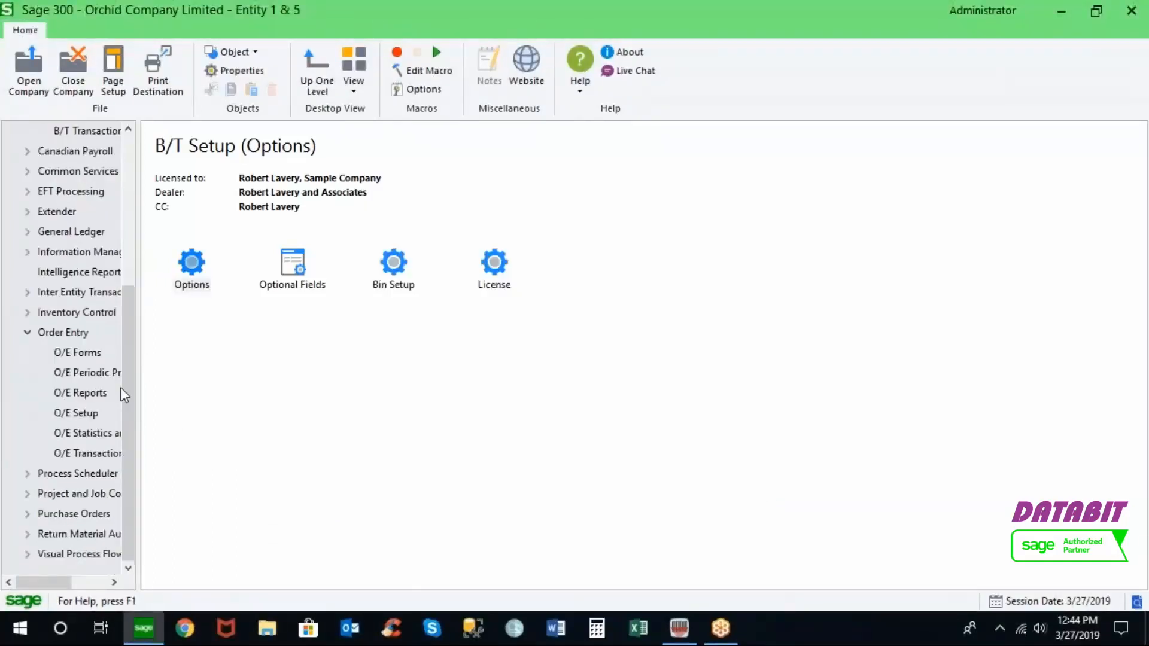
{"action": "left_click", "coordinate": [55, 515]}
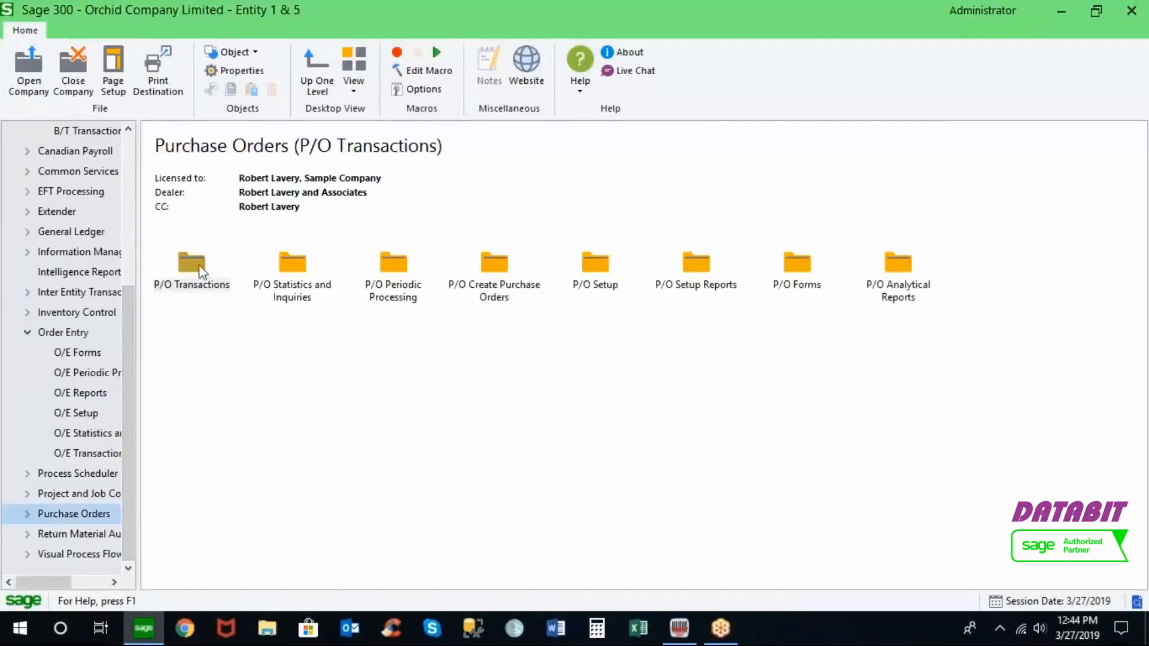
{"action": "double_click", "coordinate": [190, 280]}
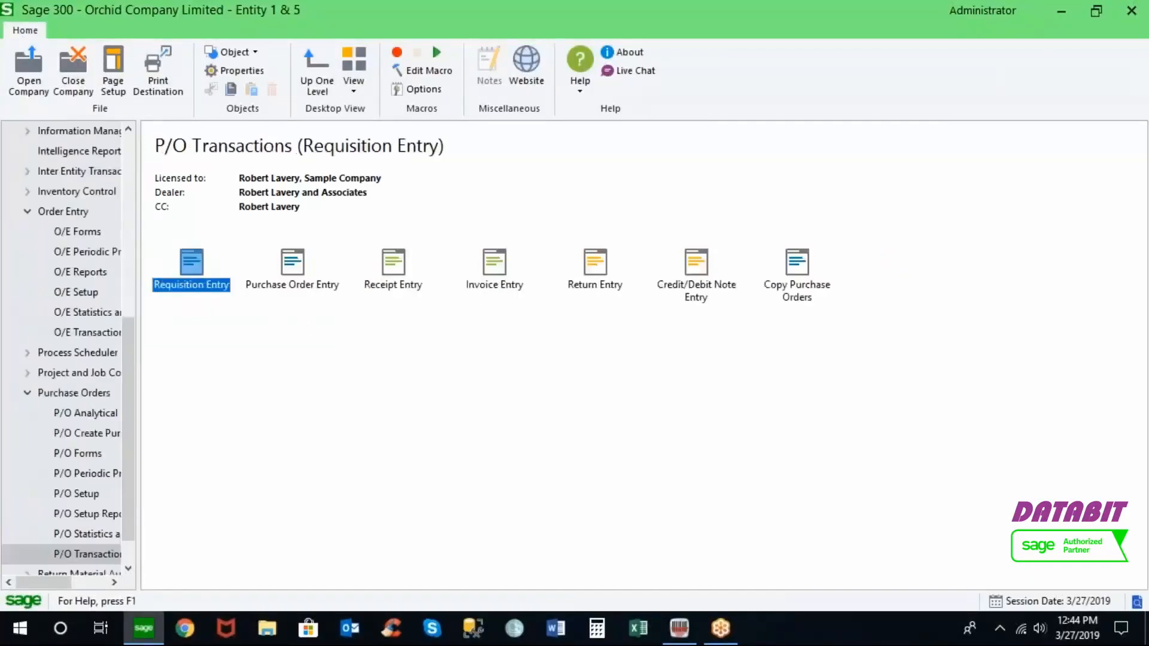
{"action": "double_click", "coordinate": [291, 263]}
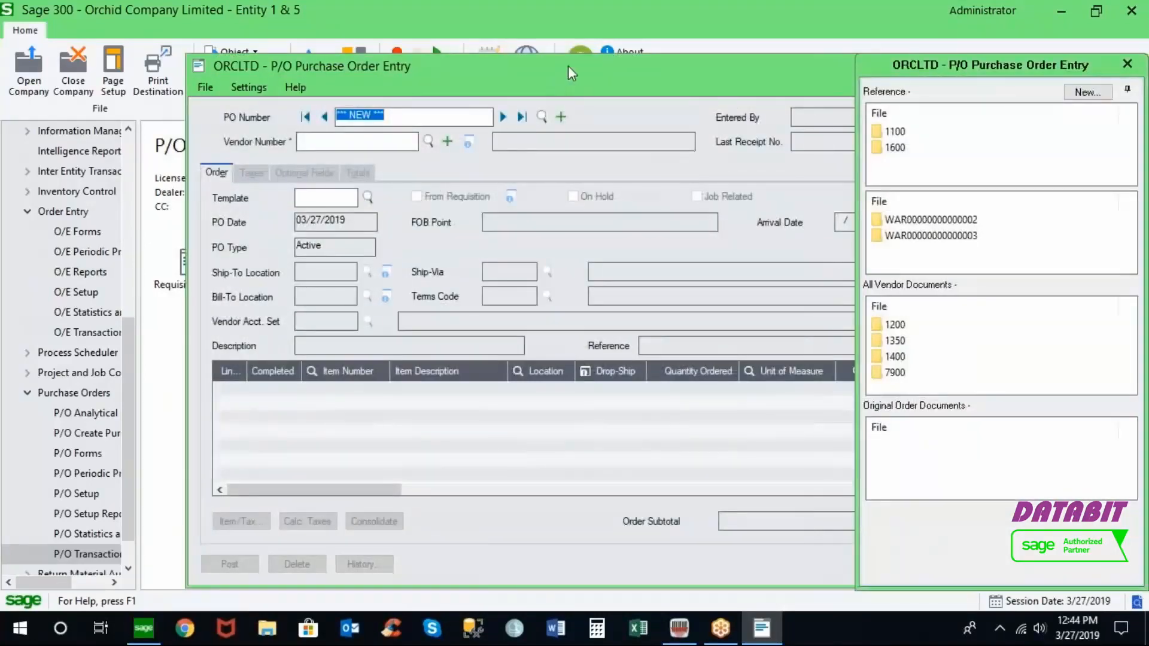
{"action": "left_click_drag", "start_coordinate": [568, 65], "coordinate": [456, 49]}
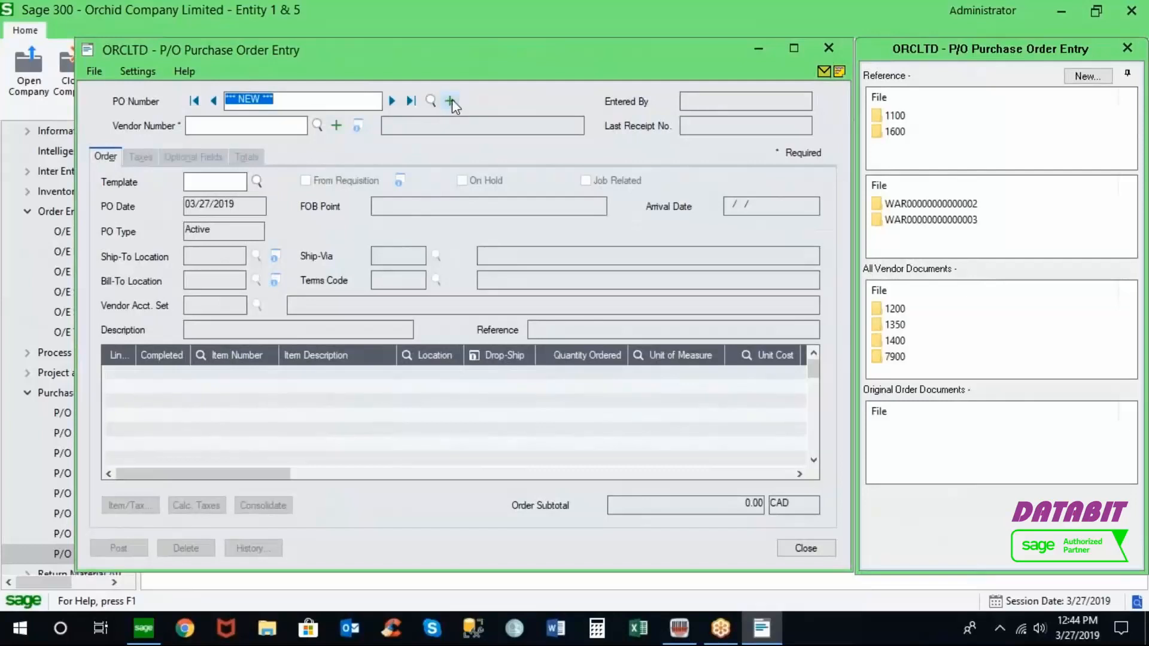
Set the new purchase order's vendor number to 1200 (Chloride Systems).
{"action": "left_click", "coordinate": [259, 132]}
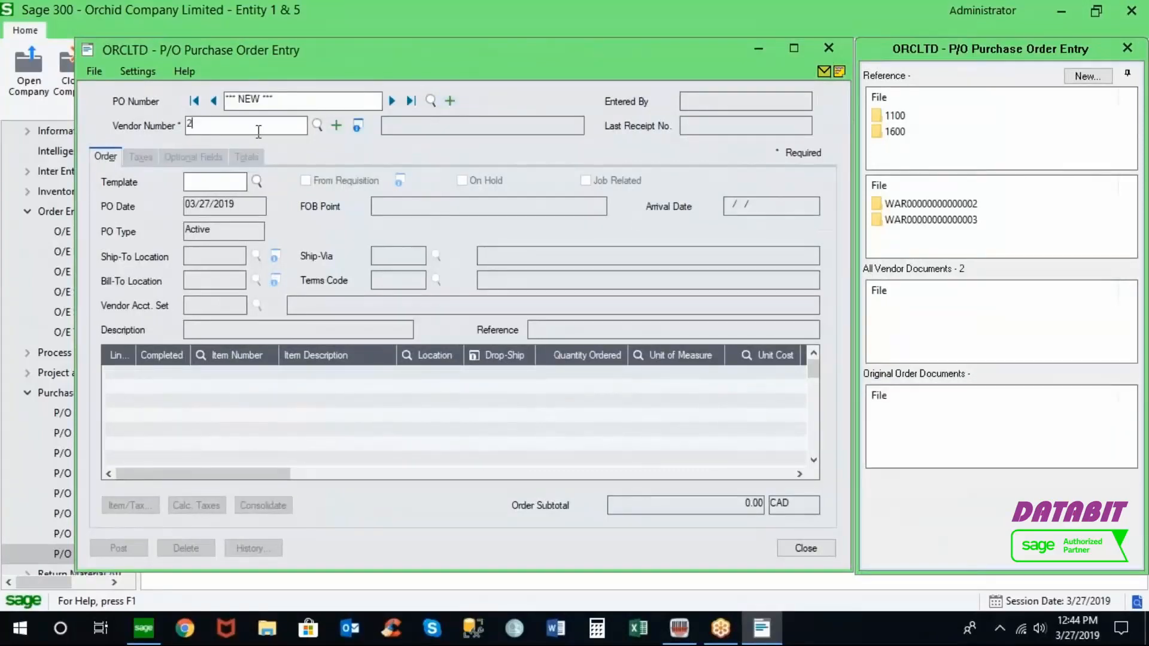
{"action": "type", "text": "1200"}
{"action": "key", "text": "Tab"}
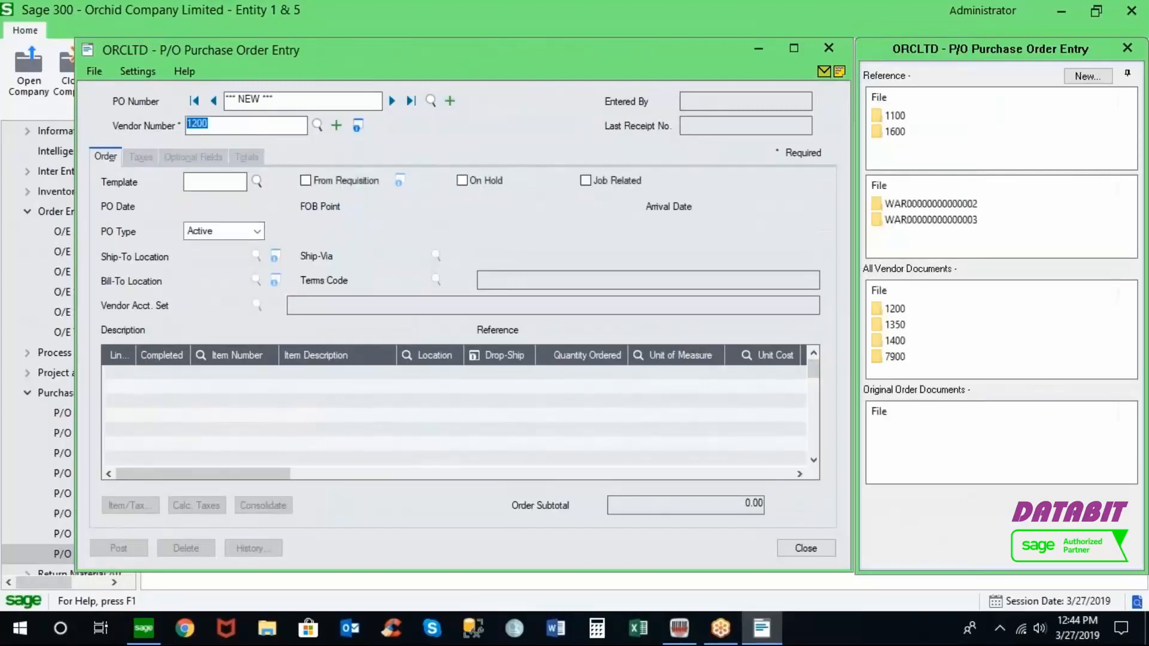
{"action": "mouse_move", "coordinate": [942, 120]}
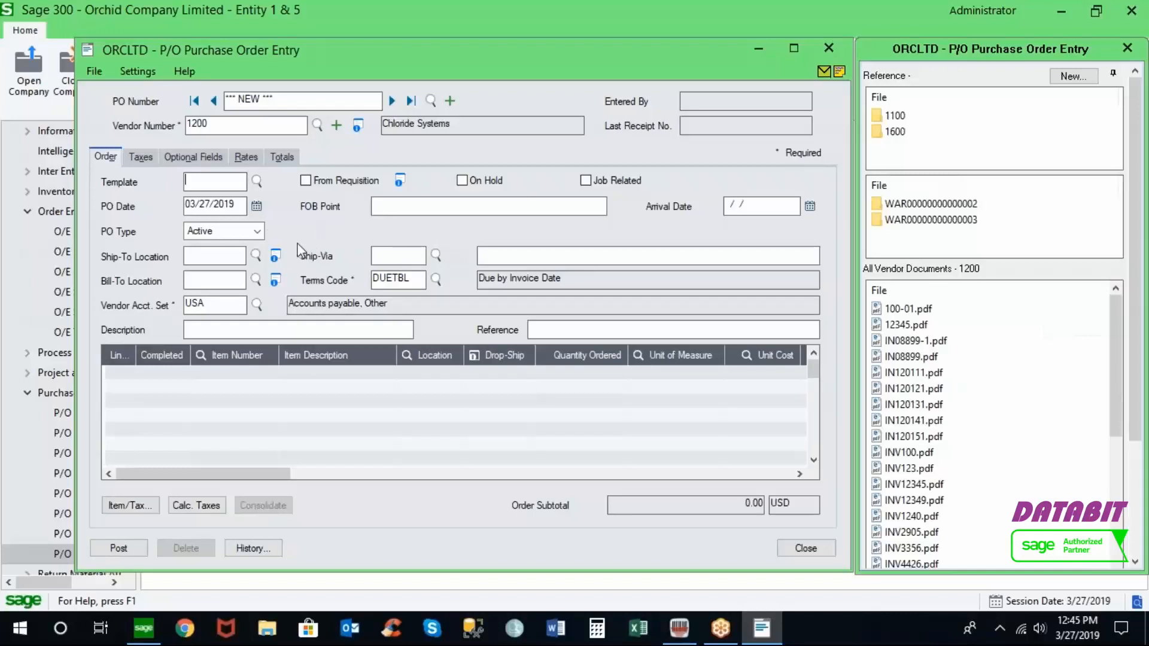
Enter "PO Receipt to Bin Tracking" as both the description and the reference of the purchase order.
{"action": "left_click", "coordinate": [231, 327]}
{"action": "type", "text": "PO Receipt to Bin Tracking"}
{"action": "left_click_drag", "start_coordinate": [314, 329], "coordinate": [128, 333]}
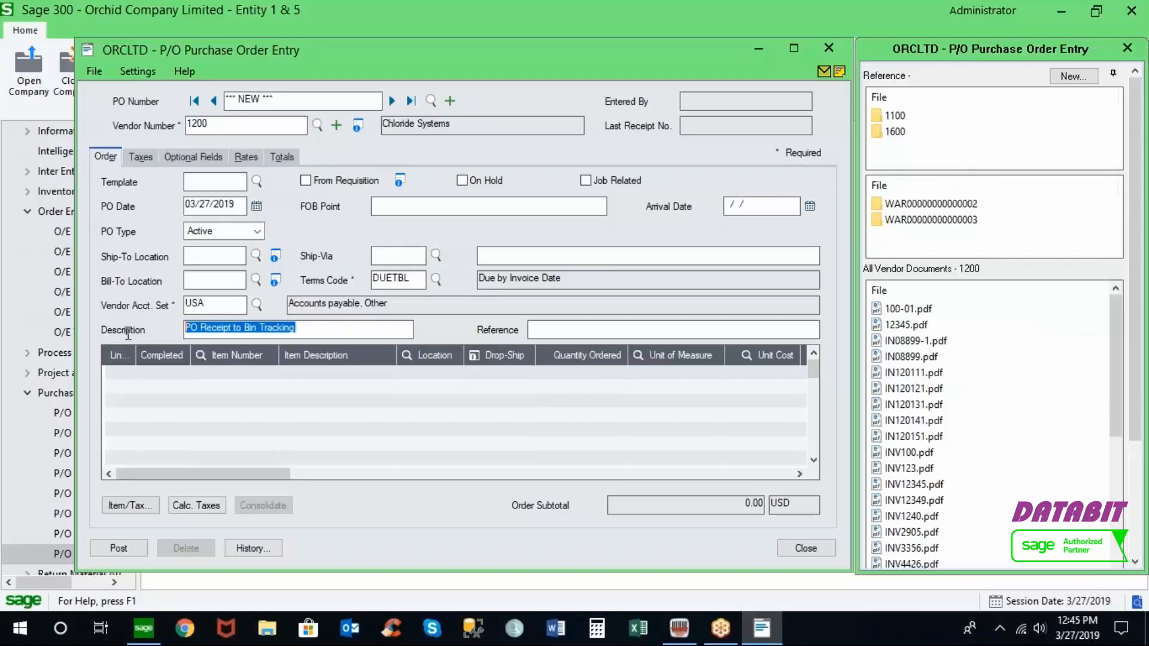
{"action": "key", "text": "ctrl+c"}
{"action": "key", "text": "Tab"}
{"action": "key", "text": "ctrl+v"}
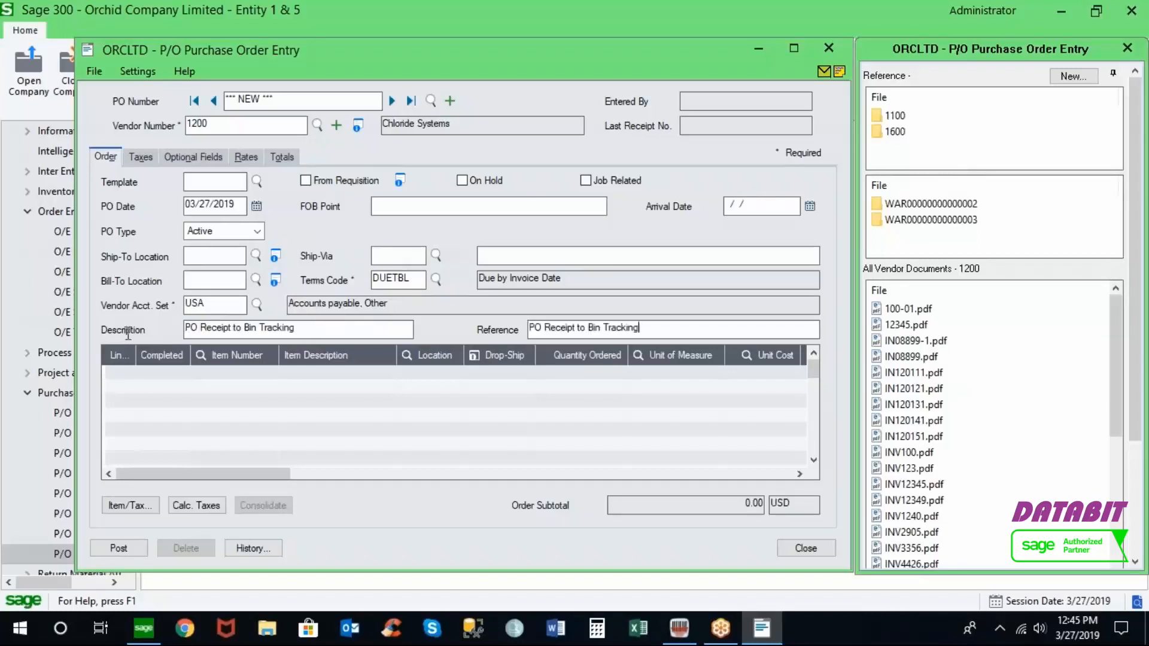
Add a detail line to the purchase order for item A1-103/0 (Fluorescent Desk Lamp), chosen from the item finder.
{"action": "left_click", "coordinate": [151, 377]}
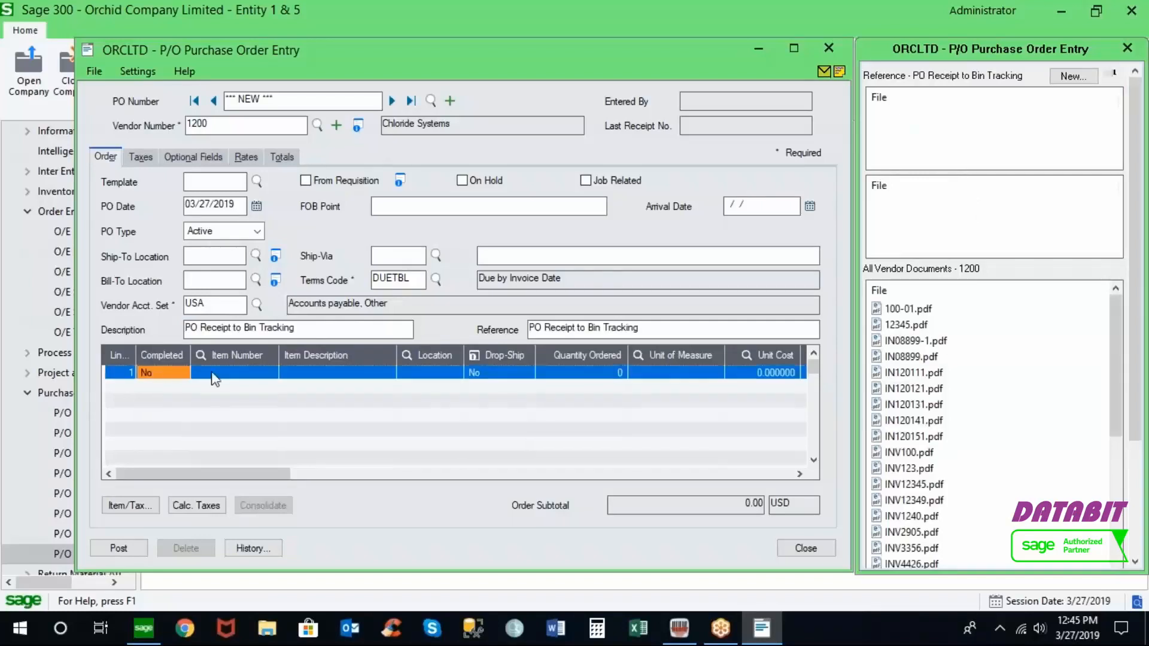
{"action": "left_click", "coordinate": [222, 374]}
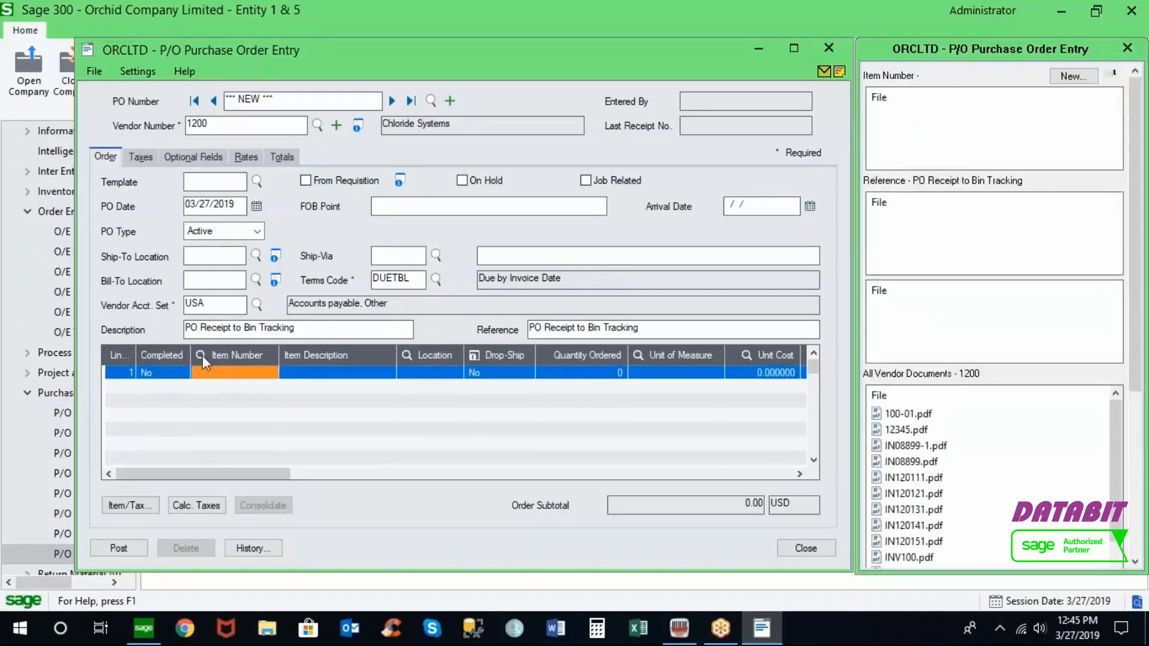
{"action": "left_click", "coordinate": [201, 356]}
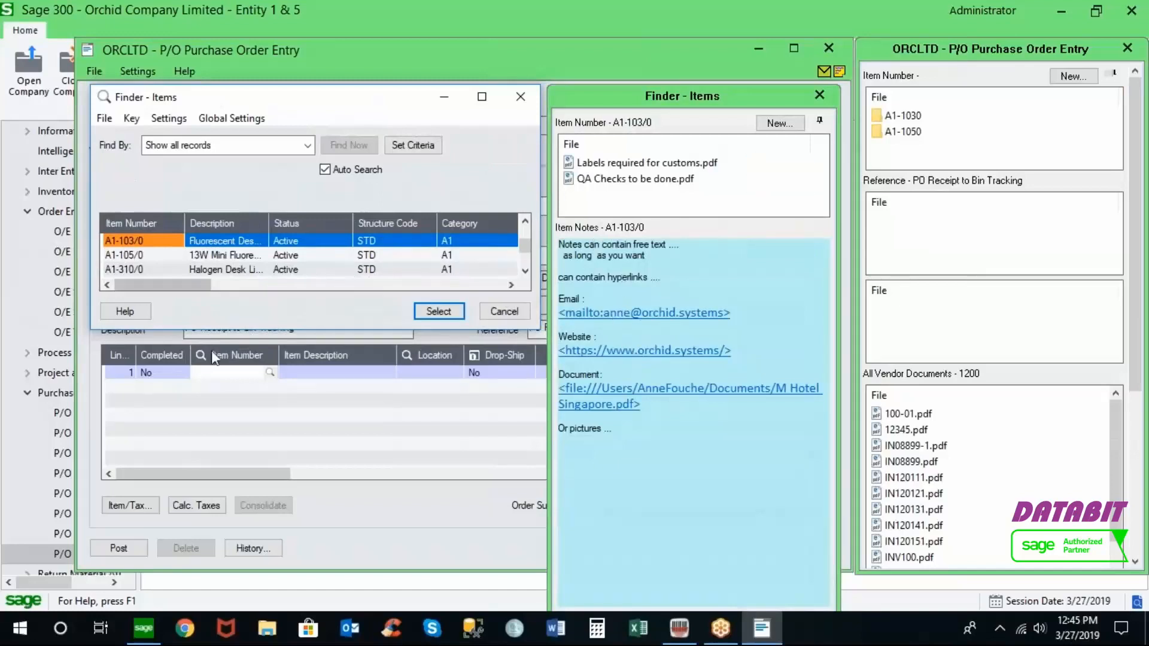
{"action": "double_click", "coordinate": [161, 241]}
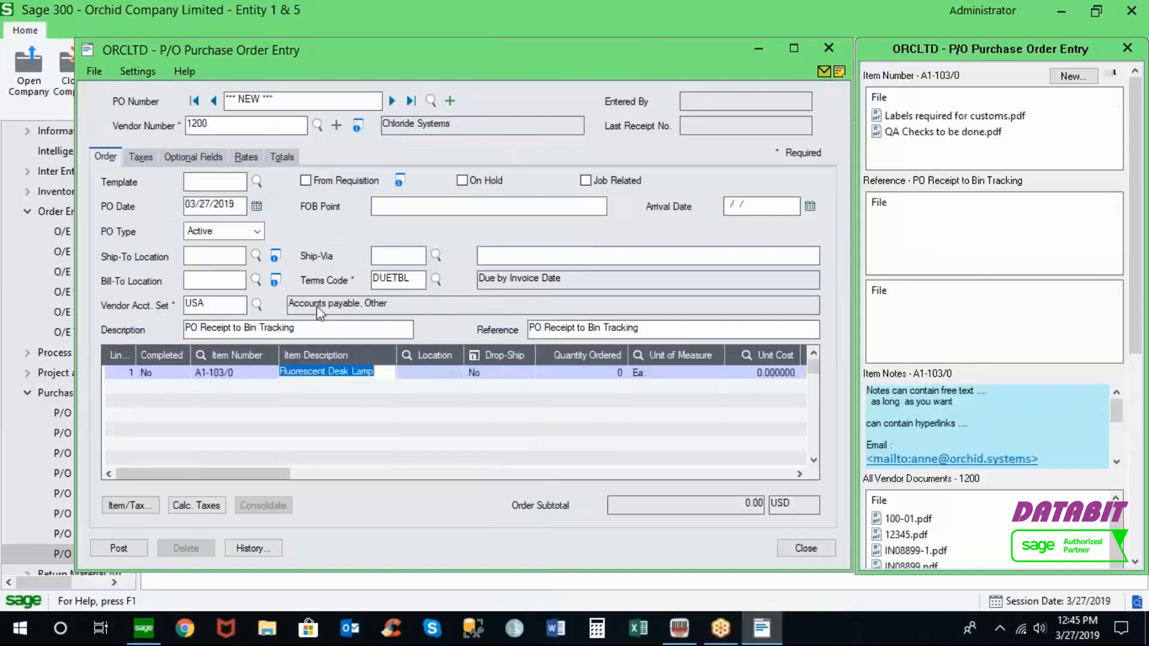
Set the desk lamp line's location to 1 and its quantity ordered to 10.
{"action": "left_click", "coordinate": [421, 372]}
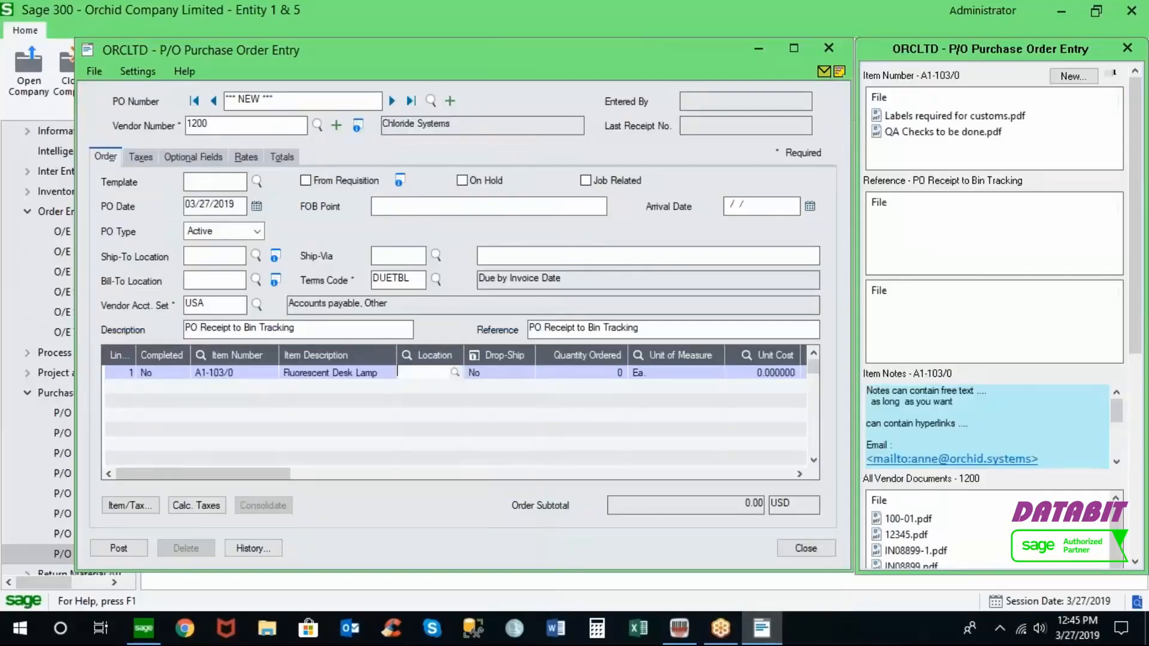
{"action": "key", "text": "Tab"}
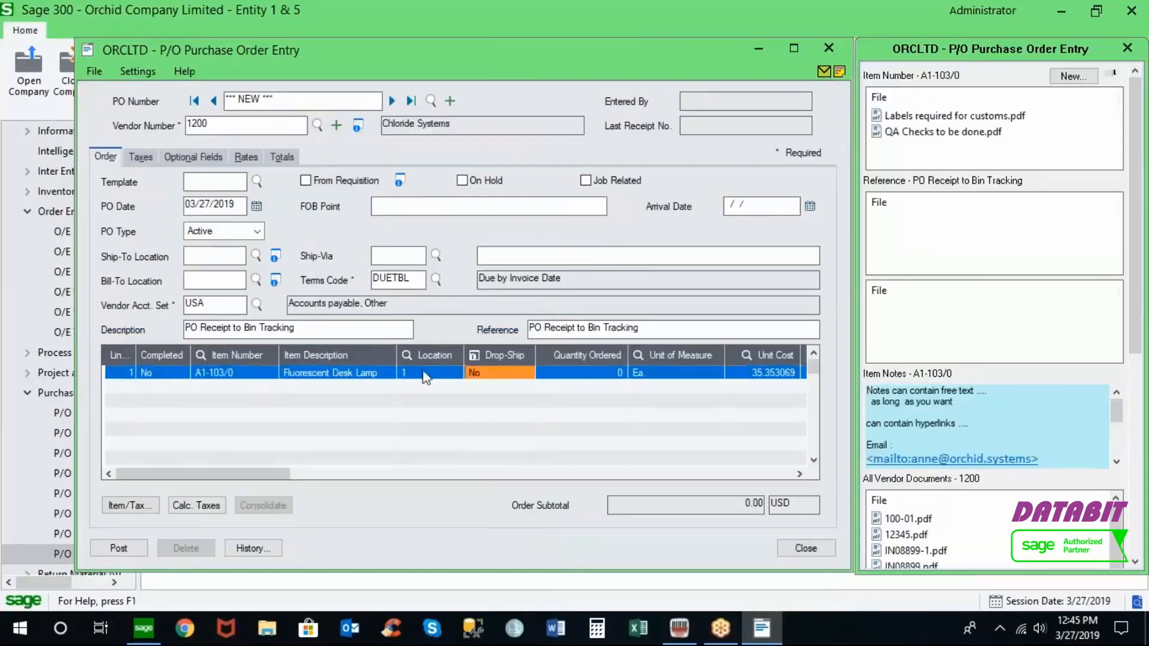
{"action": "left_click", "coordinate": [608, 377]}
{"action": "left_click", "coordinate": [604, 372]}
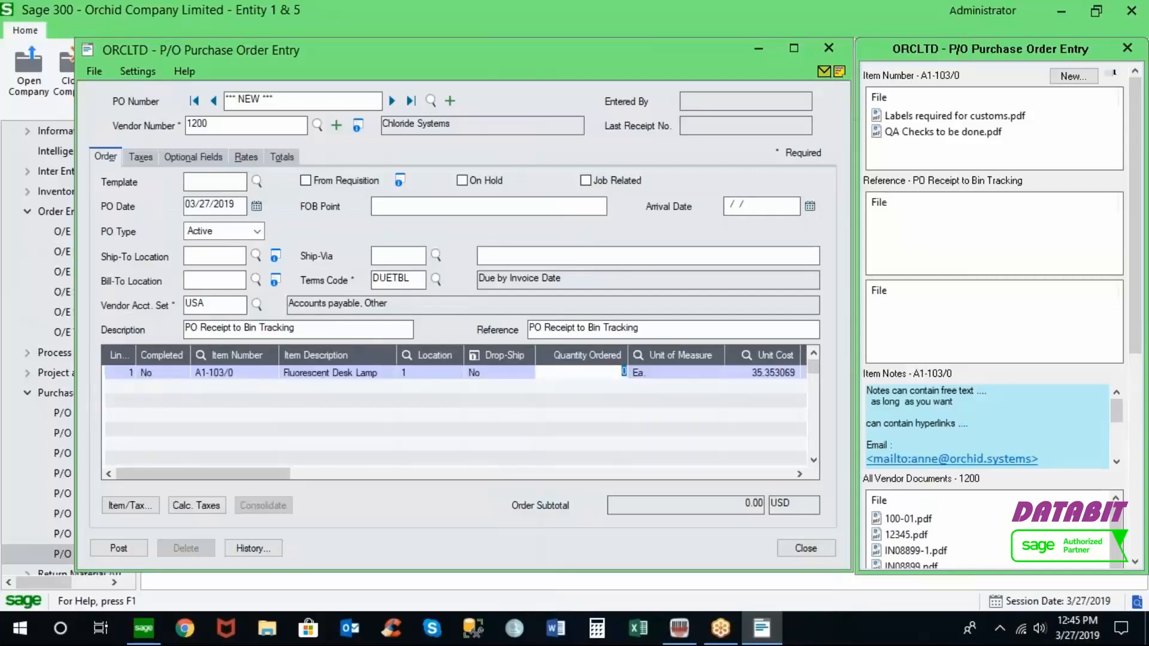
{"action": "key", "text": "Tab"}
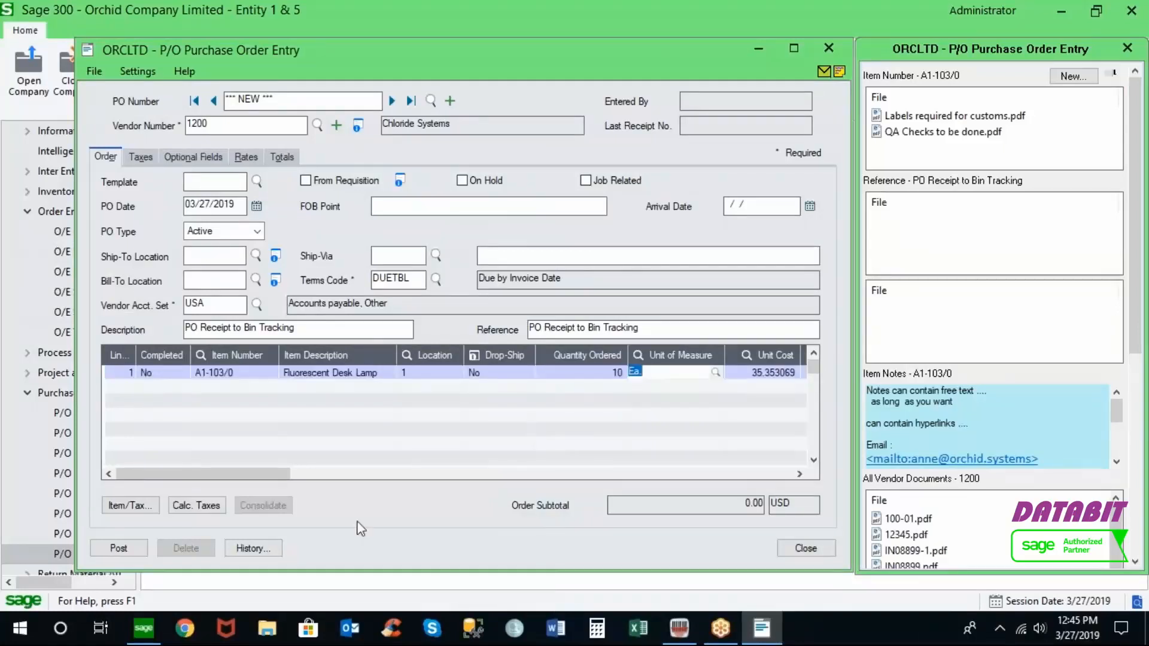
Post the purchase order without printing it and close Purchase Order Entry.
{"action": "left_click", "coordinate": [119, 548]}
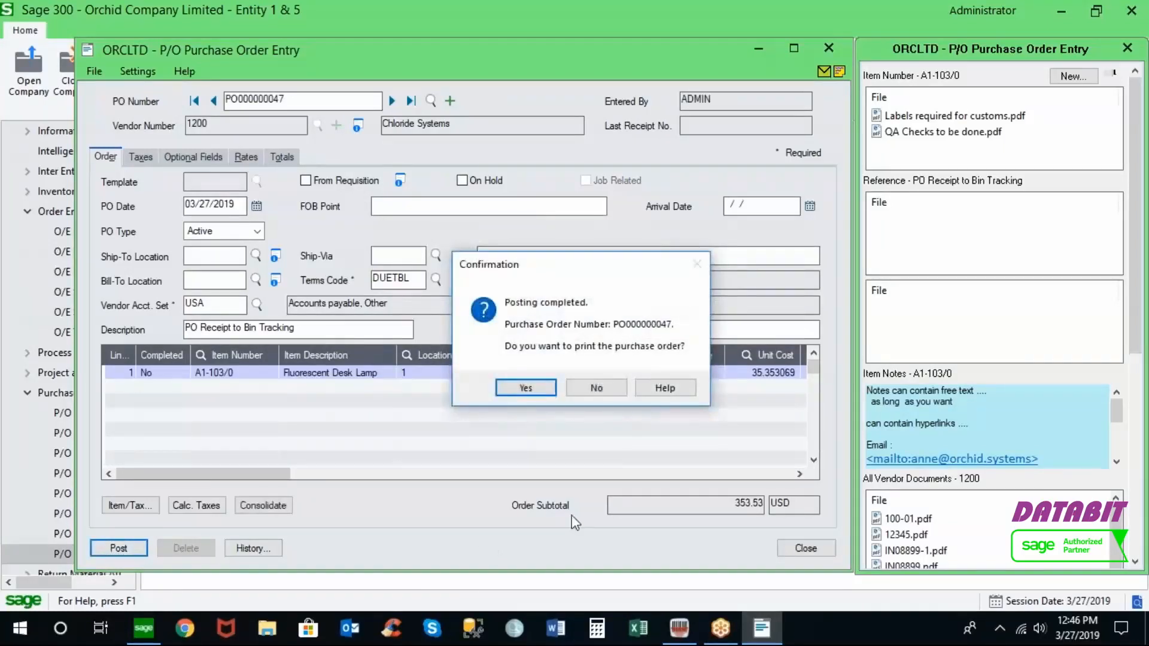
{"action": "left_click", "coordinate": [596, 388]}
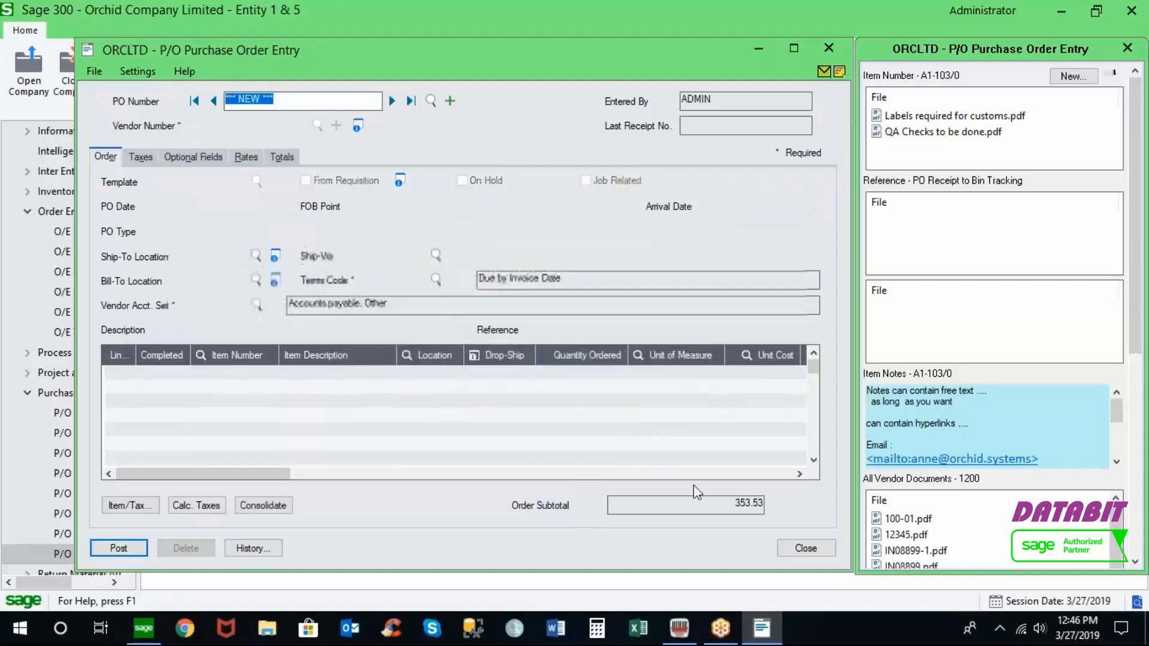
{"action": "left_click", "coordinate": [803, 548]}
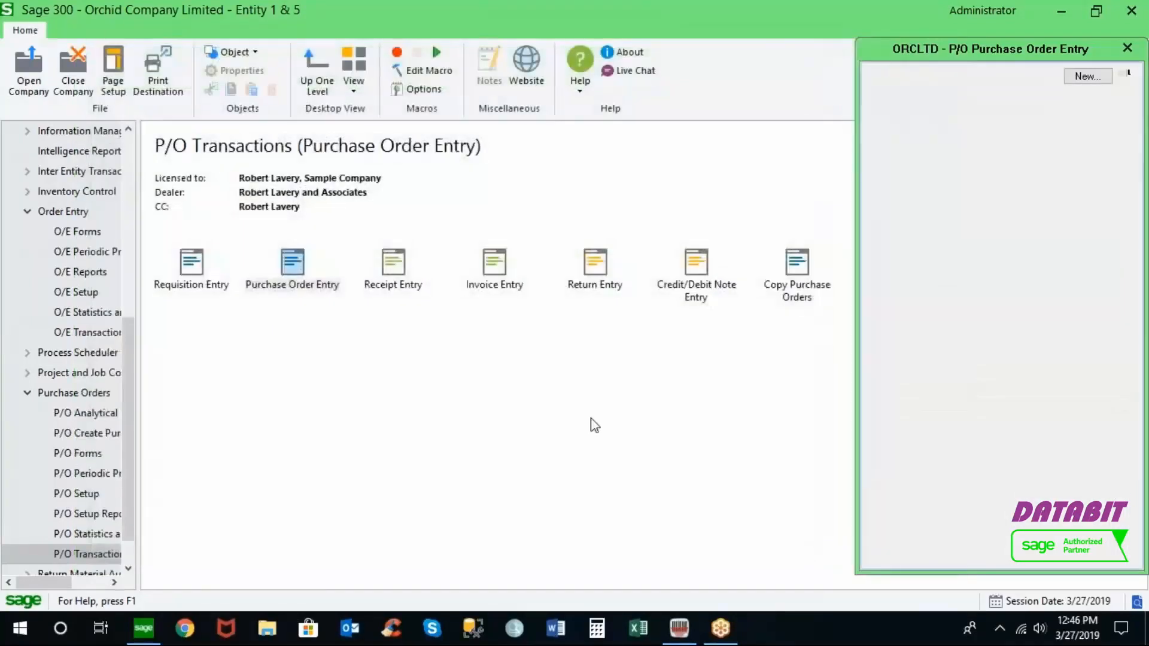
Open P/O Receipt Entry and set the new receipt's vendor number to 1200 (Chloride Systems).
{"action": "double_click", "coordinate": [393, 263]}
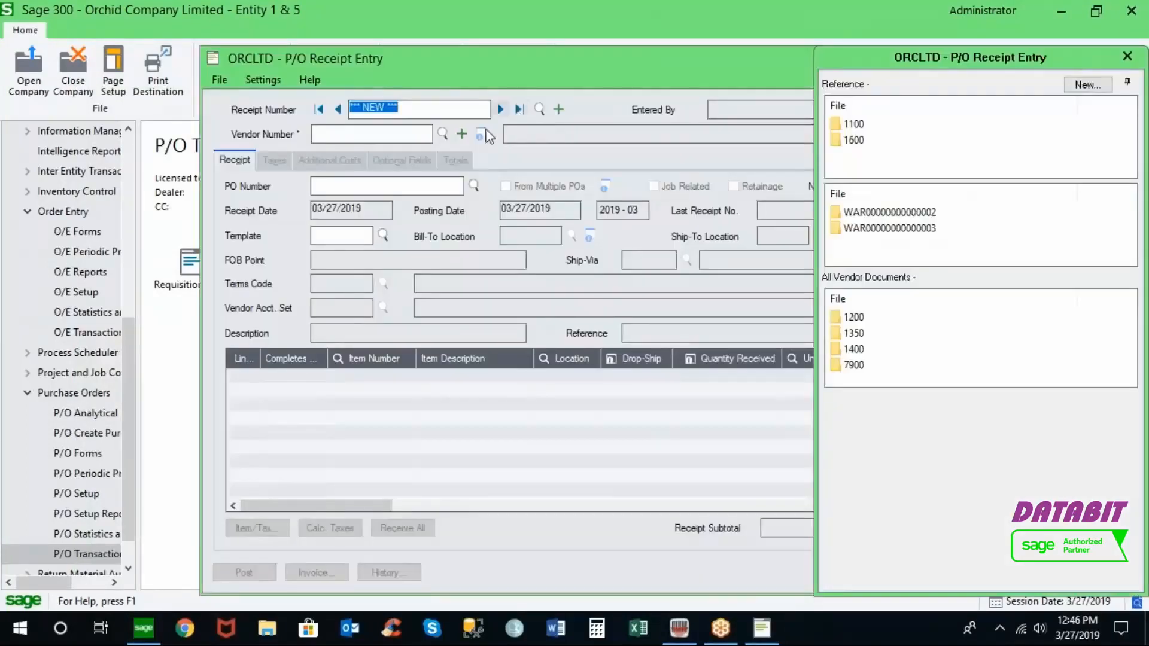
{"action": "left_click", "coordinate": [429, 134]}
{"action": "type", "text": "1200"}
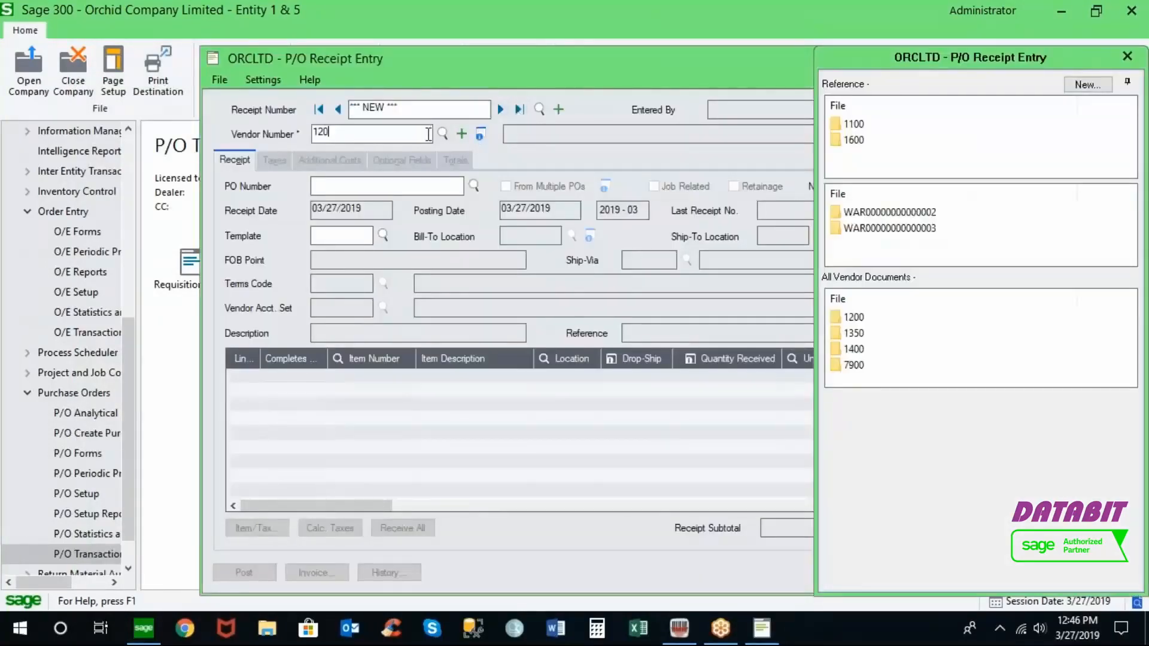
{"action": "key", "text": "Tab"}
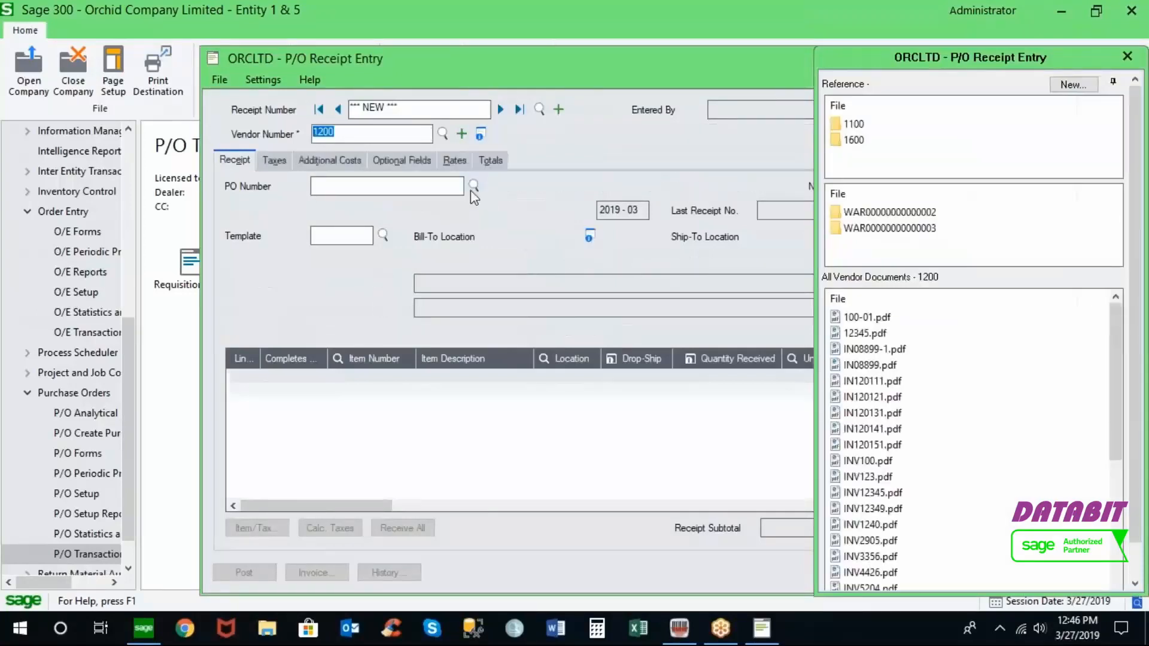
Load the purchase order just posted for vendor 1200 into the receipt from the purchase order finder.
{"action": "left_click", "coordinate": [472, 186]}
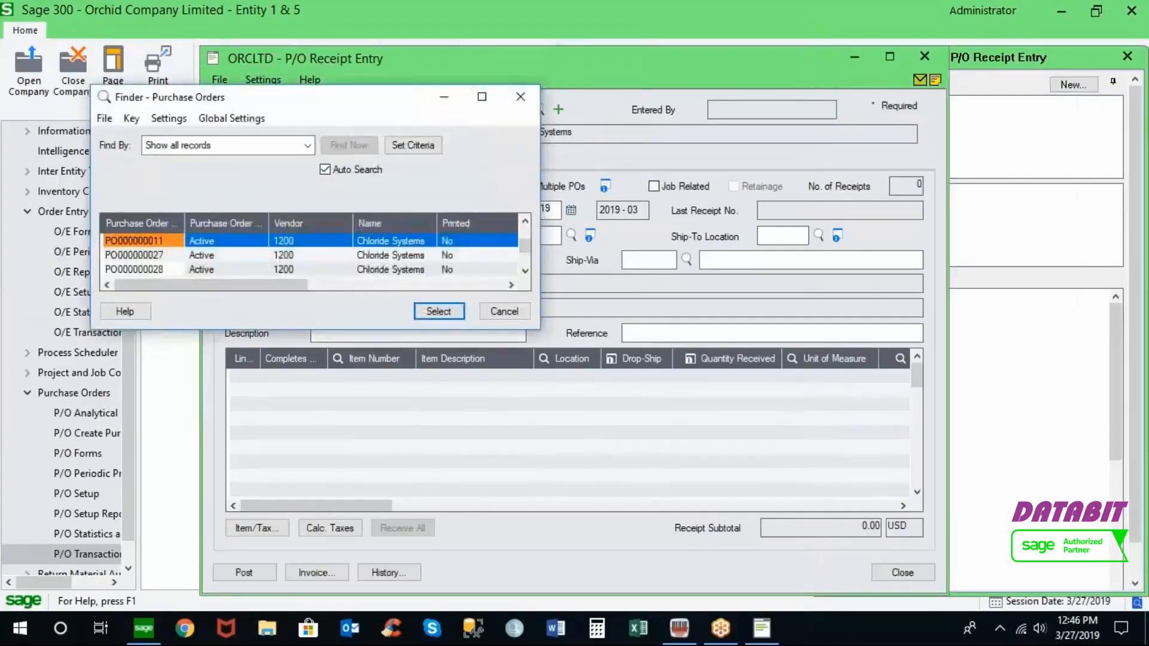
{"action": "left_click", "coordinate": [526, 271]}
{"action": "left_click", "coordinate": [525, 271]}
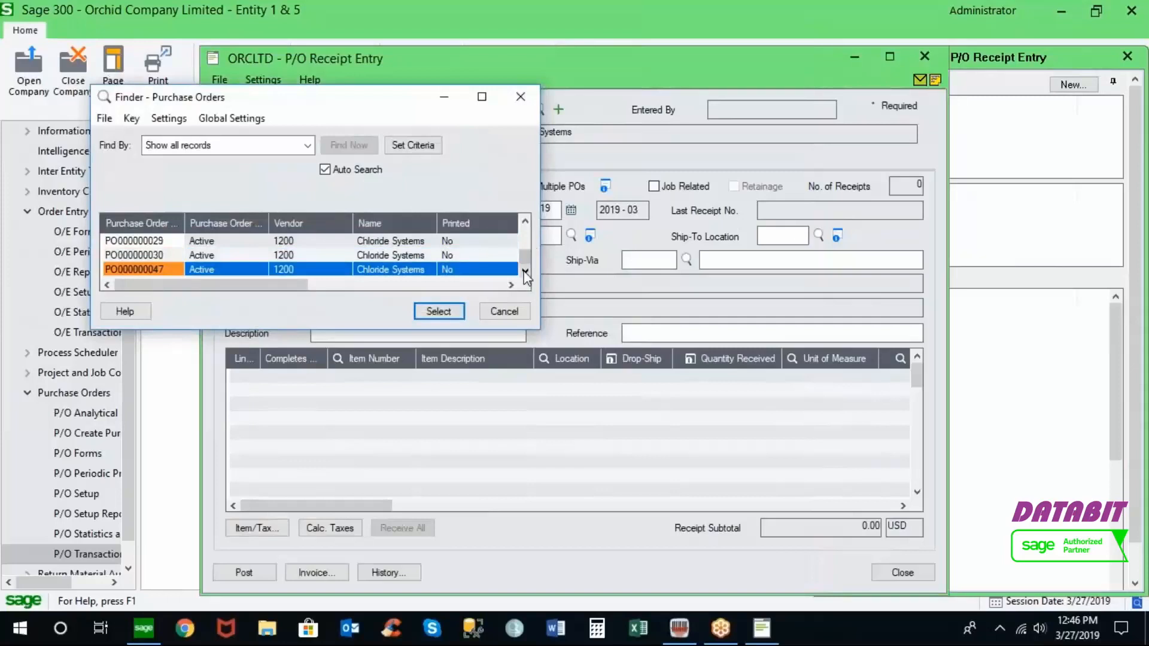
{"action": "double_click", "coordinate": [182, 269]}
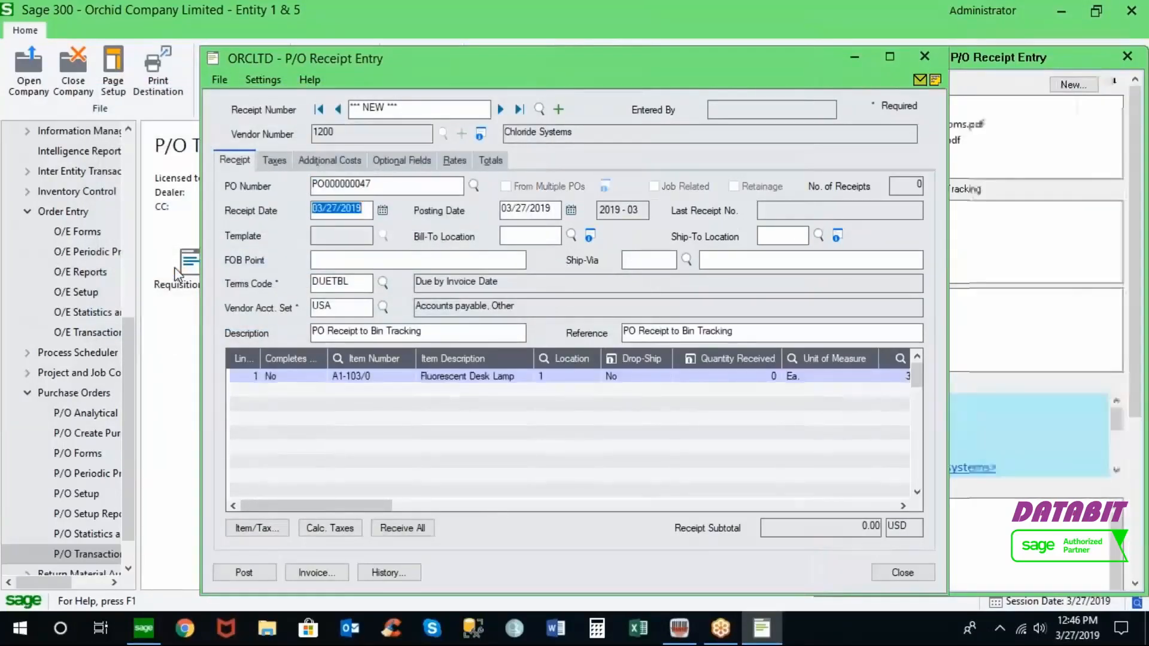
Receive all ordered quantities and post the receipt without printing it.
{"action": "left_click", "coordinate": [413, 530]}
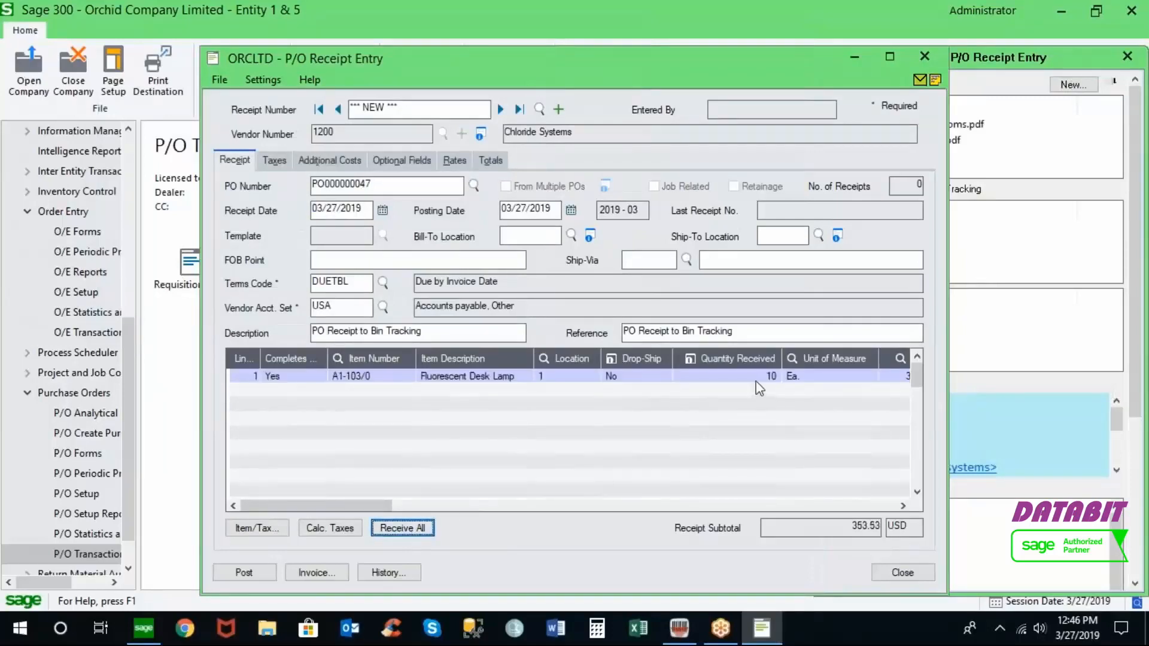
{"action": "left_click", "coordinate": [263, 577]}
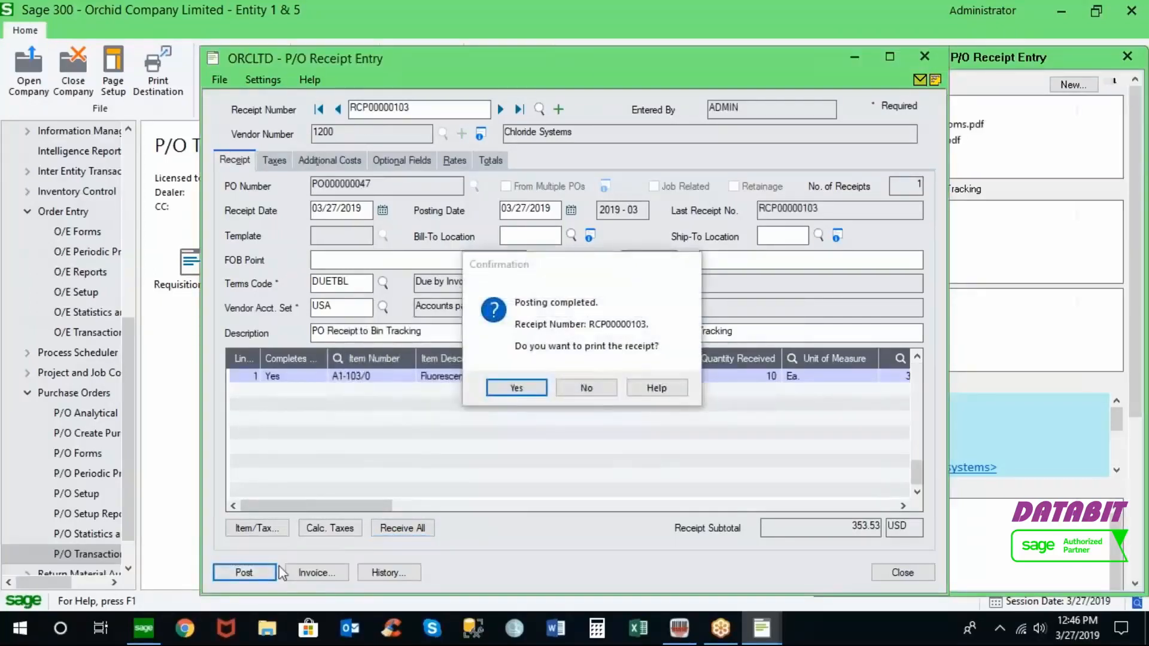
{"action": "left_click", "coordinate": [585, 388]}
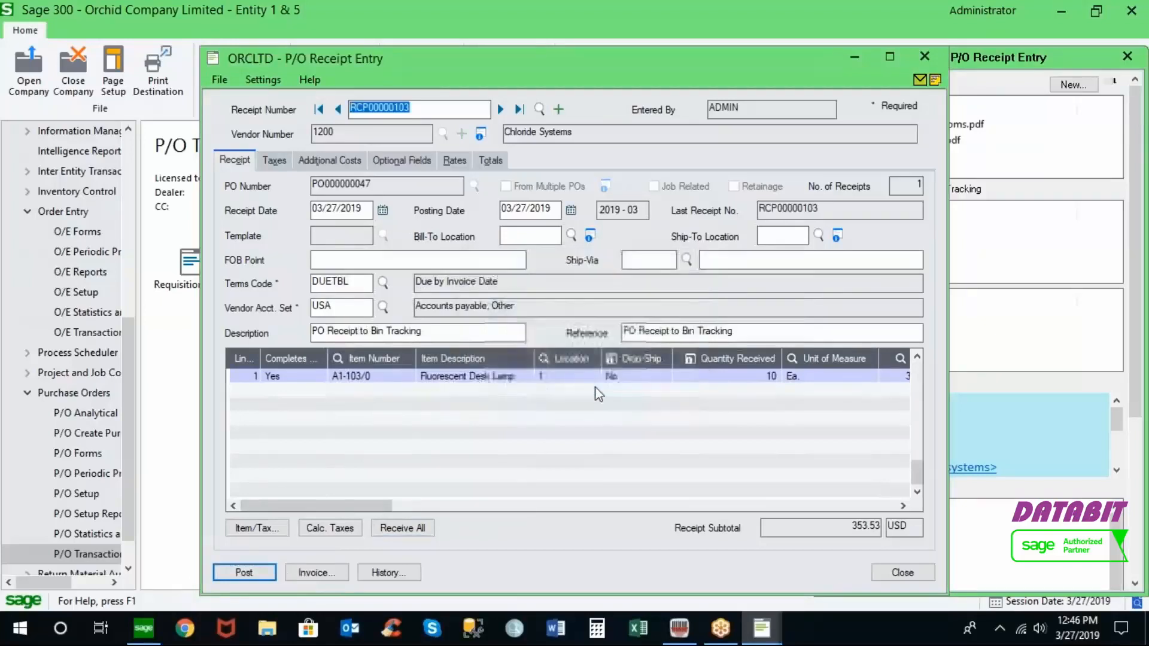
Move Receipt Entry aside, close its linked documents pane, and bring the B/T Bin Transfer window forward into full view.
{"action": "left_click_drag", "start_coordinate": [670, 64], "coordinate": [500, 59]}
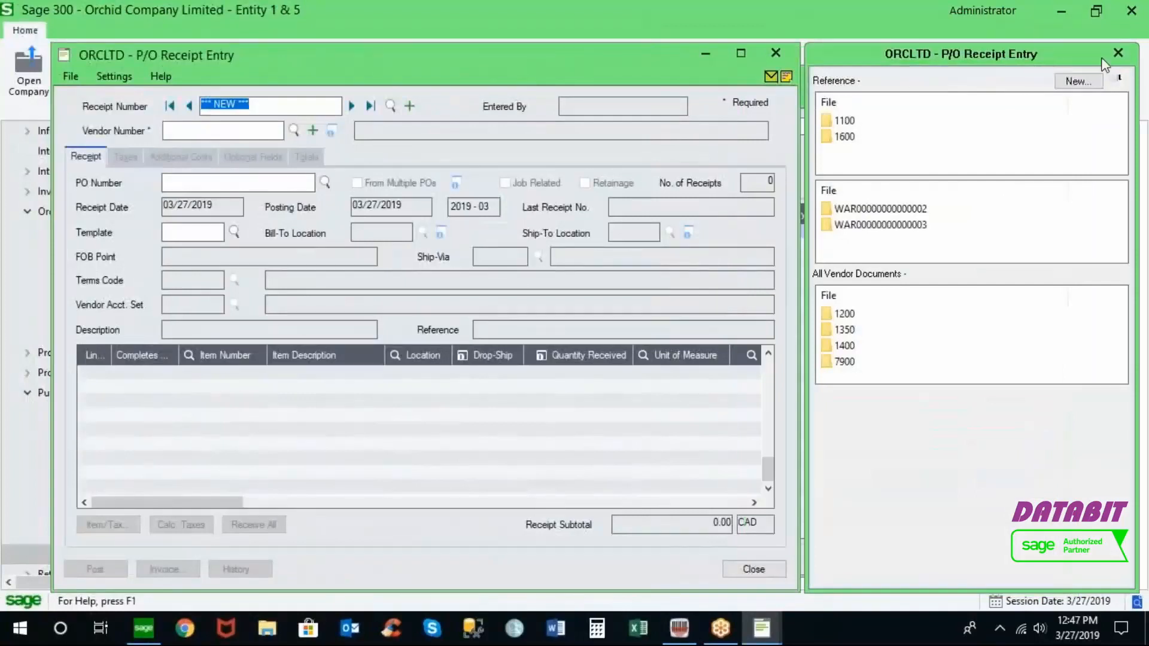
{"action": "left_click", "coordinate": [1118, 53]}
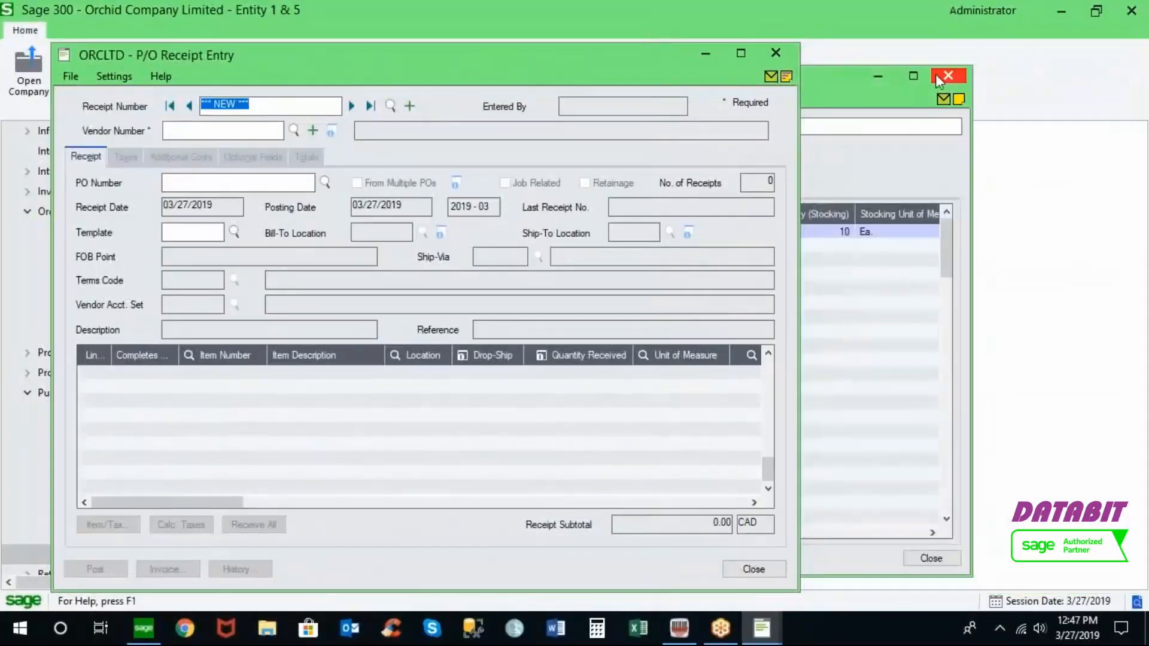
{"action": "left_click", "coordinate": [871, 87]}
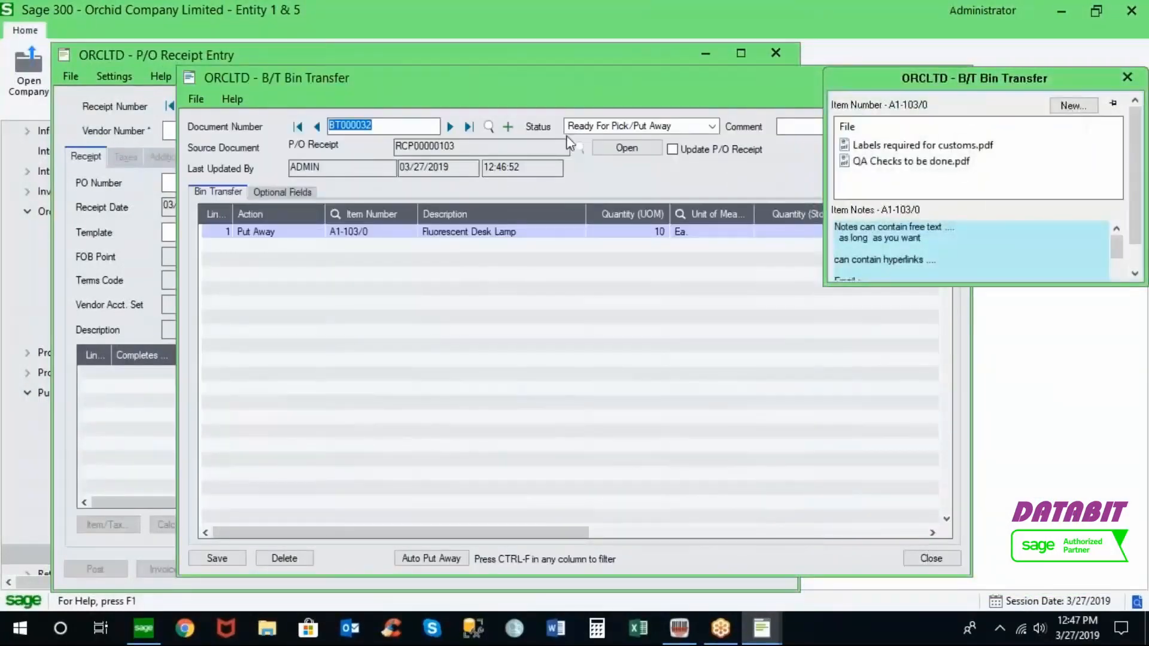
{"action": "left_click_drag", "start_coordinate": [614, 81], "coordinate": [461, 66]}
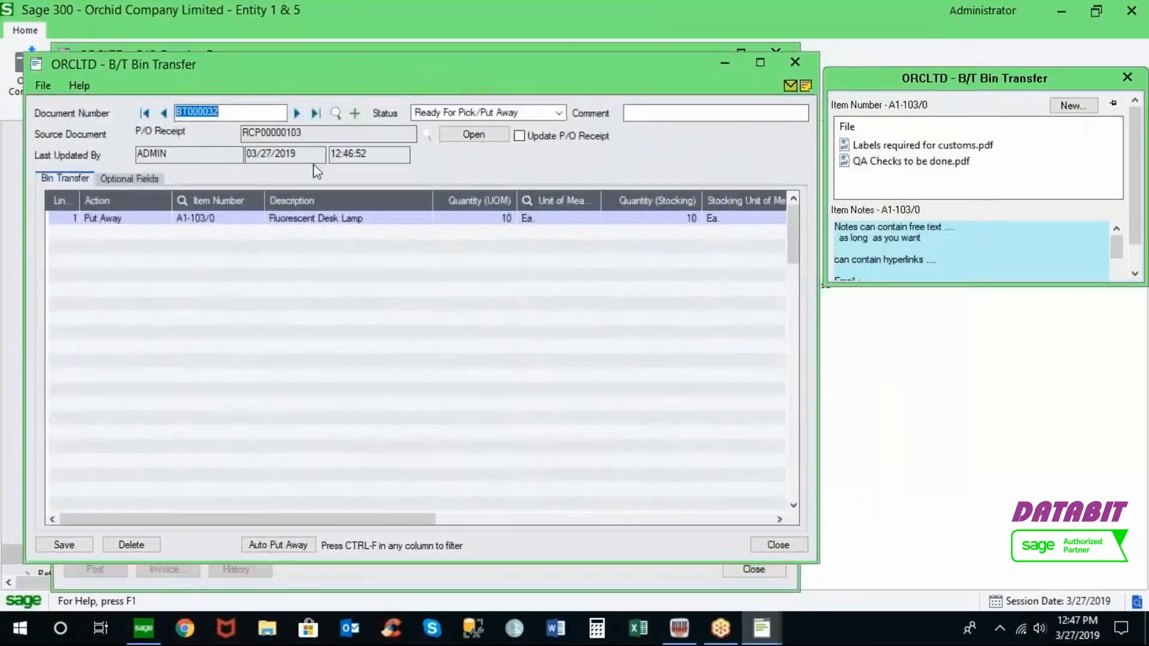
Examine the put-away line's quantity and bin, view its bin quantities and the available bins, and close them without changing the bin.
{"action": "left_click", "coordinate": [128, 219]}
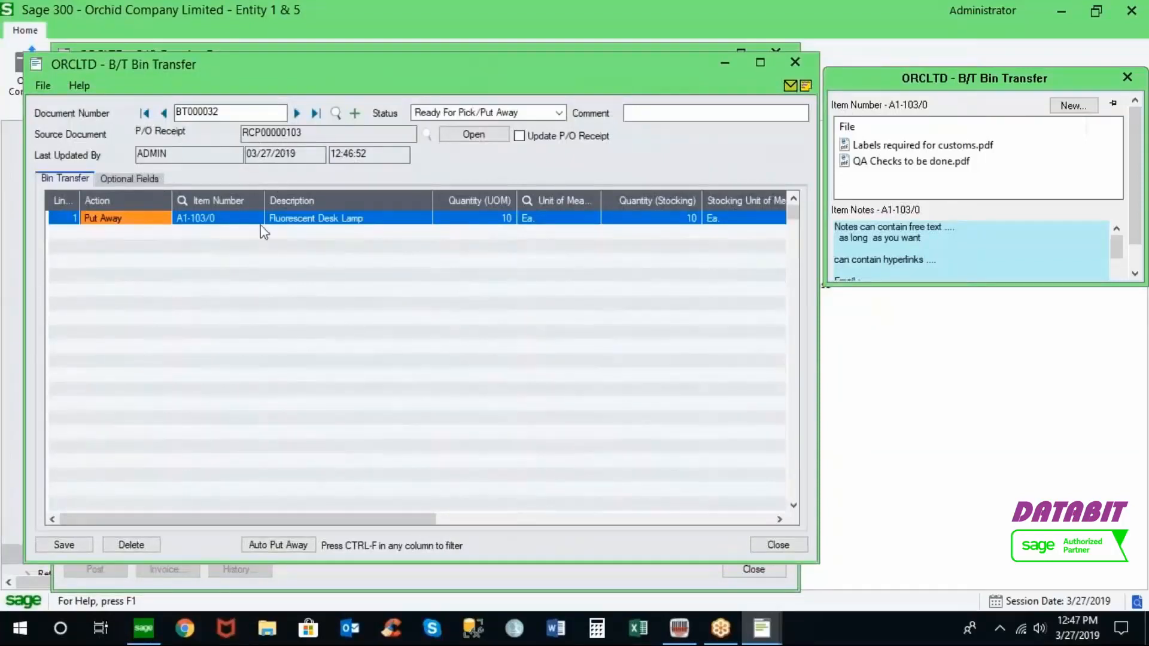
{"action": "left_click", "coordinate": [486, 220]}
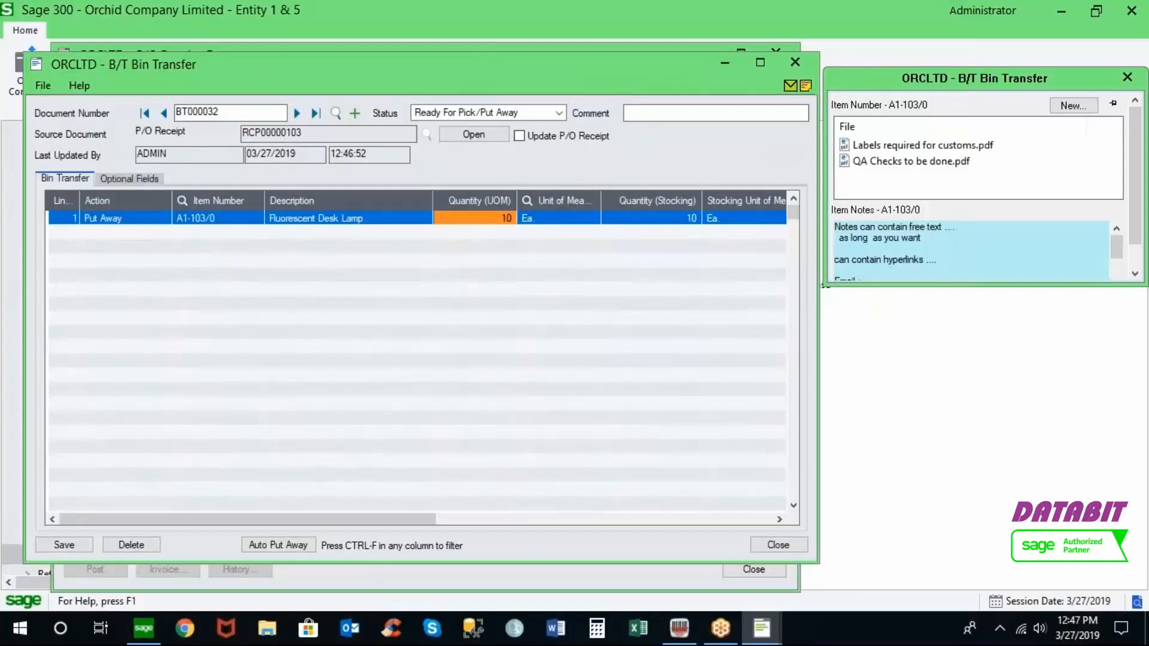
{"action": "left_click_drag", "start_coordinate": [414, 518], "coordinate": [613, 516]}
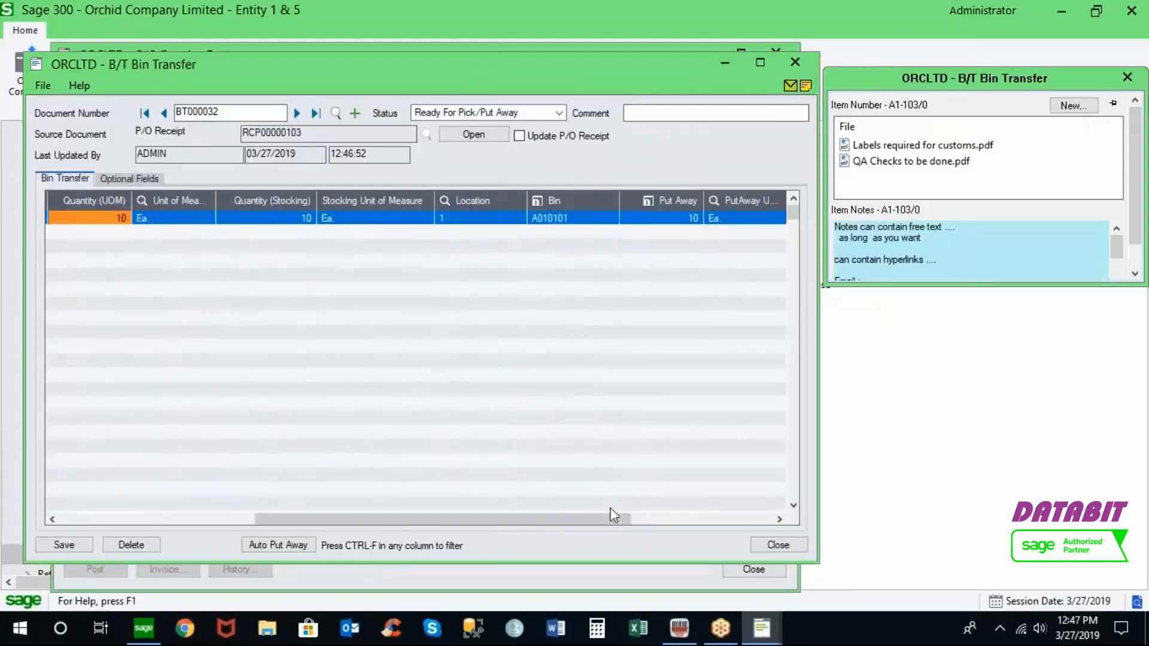
{"action": "left_click", "coordinate": [553, 217]}
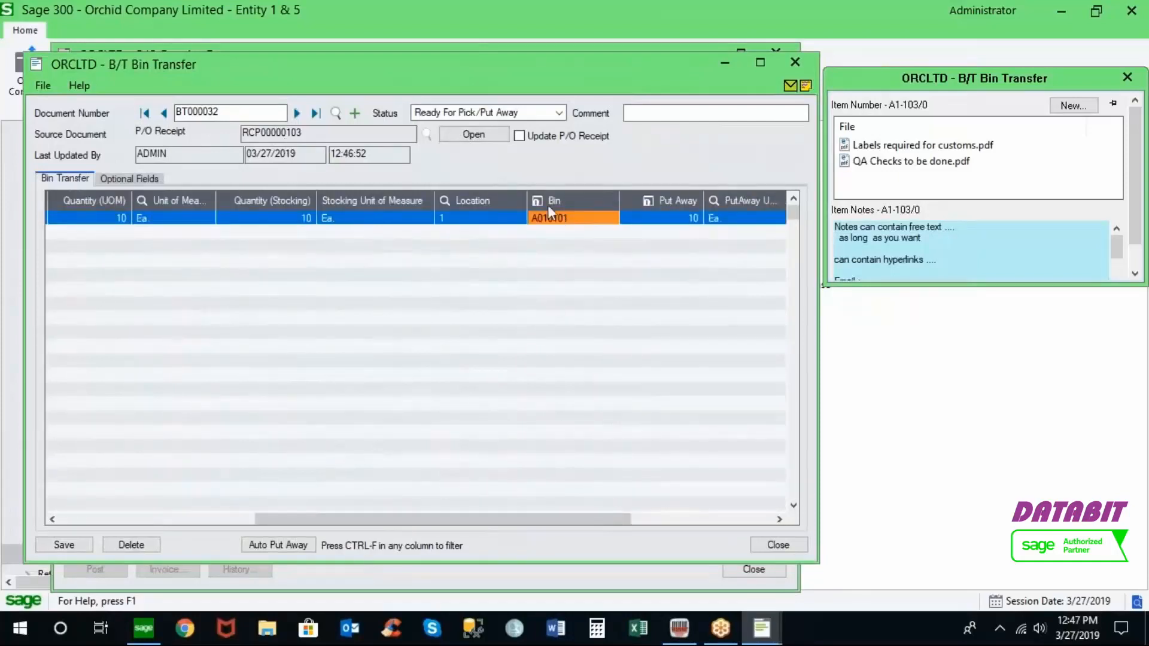
{"action": "left_click", "coordinate": [543, 201]}
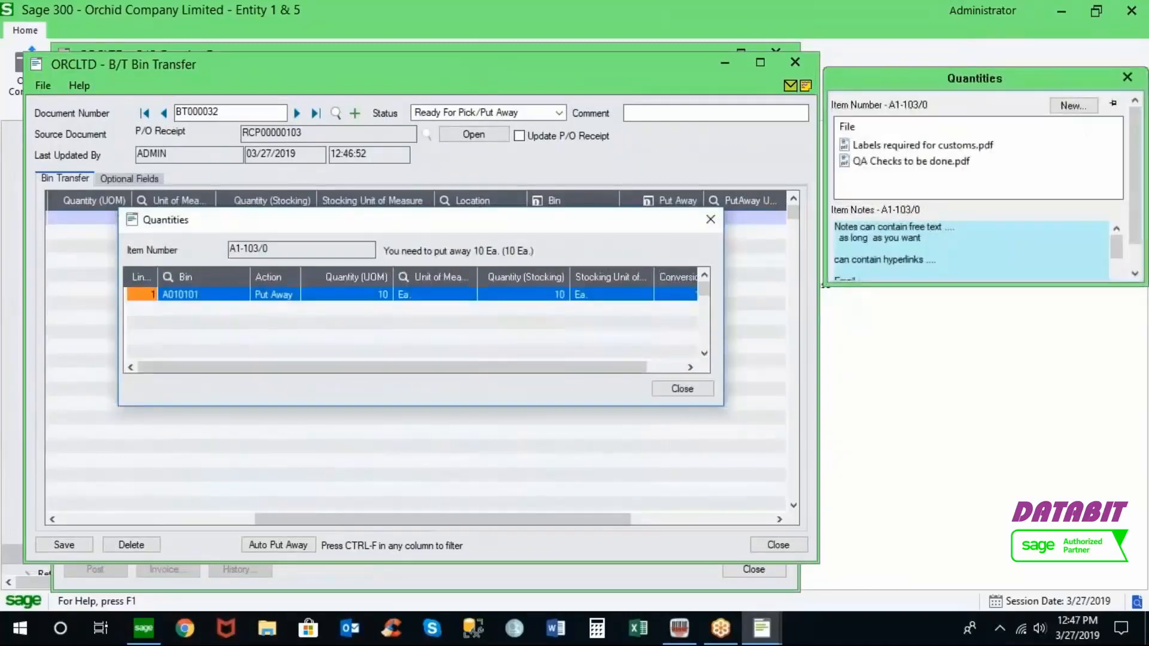
{"action": "left_click", "coordinate": [245, 298]}
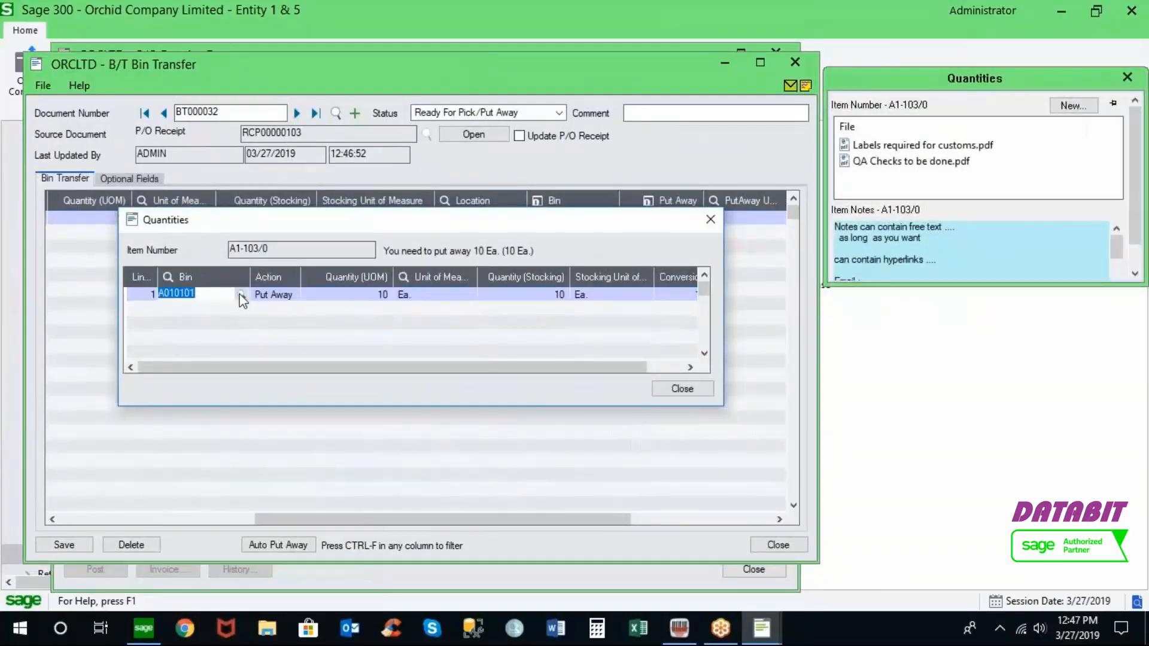
{"action": "left_click", "coordinate": [241, 295]}
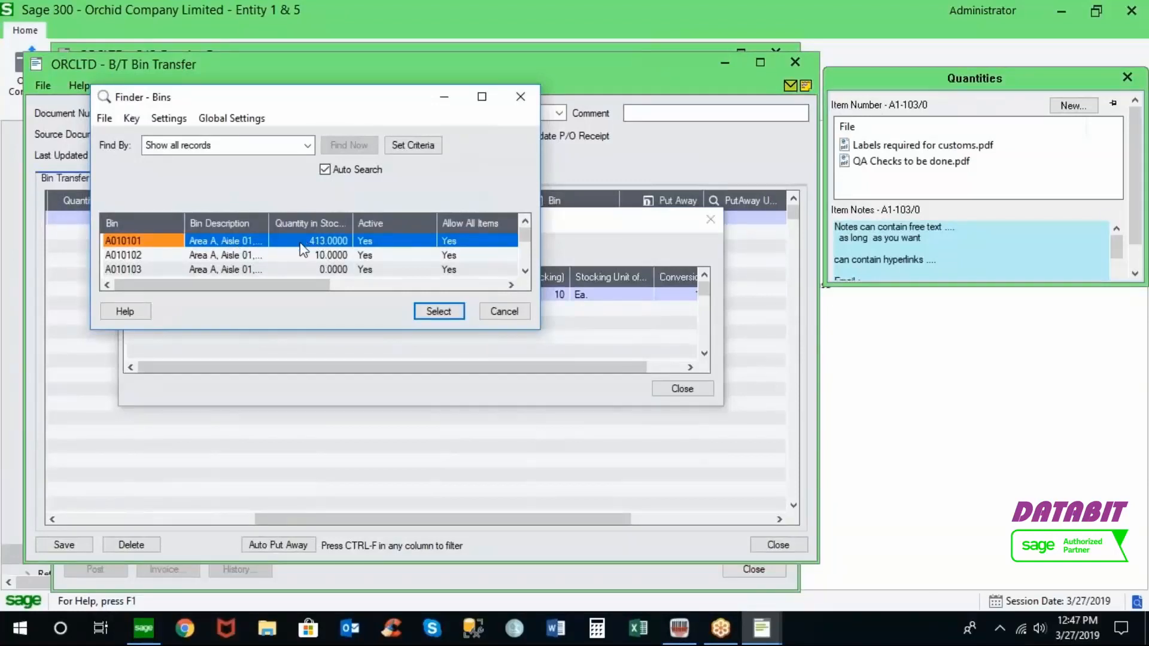
{"action": "left_click", "coordinate": [500, 312]}
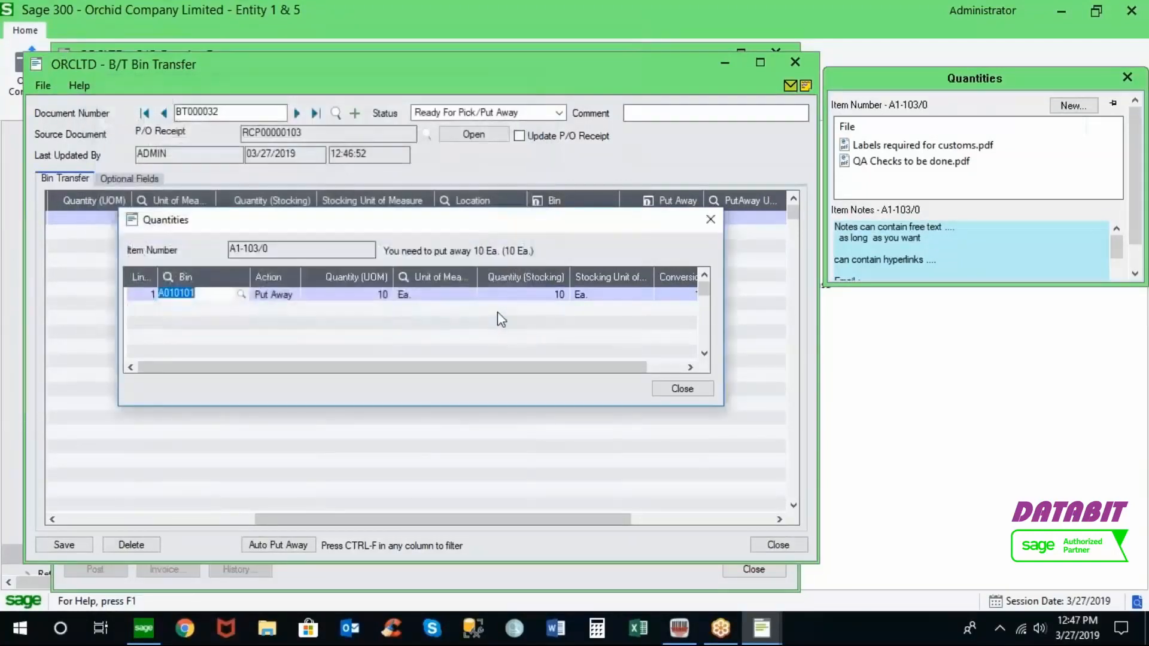
{"action": "left_click", "coordinate": [681, 389]}
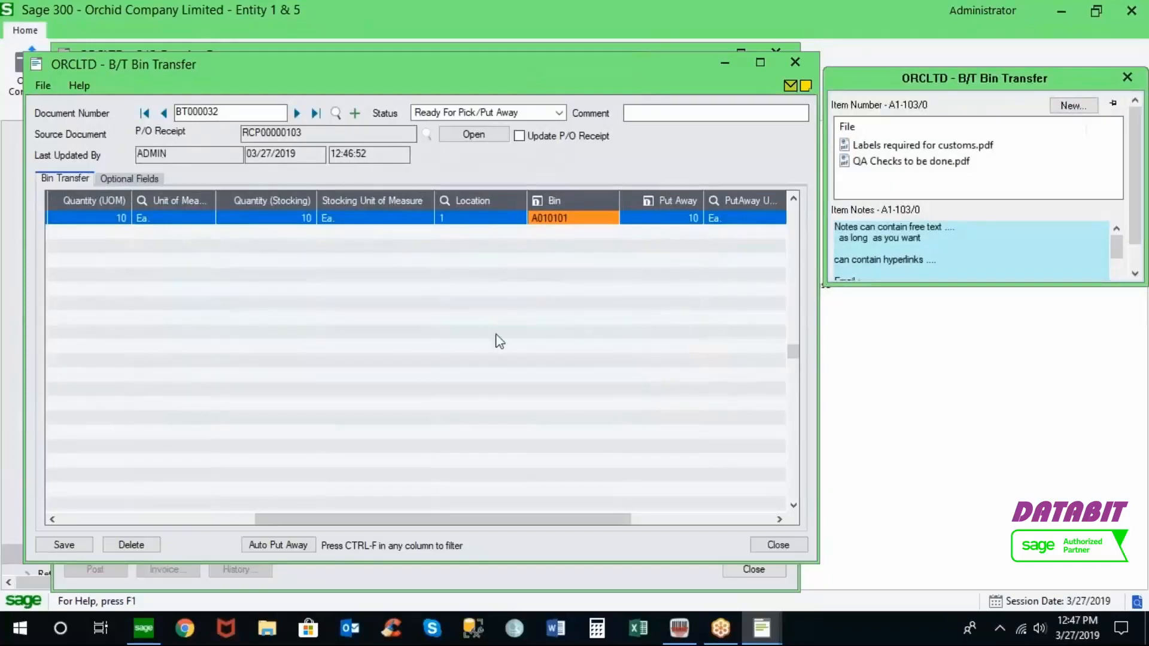
Save the bin transfer and set its status to Completed.
{"action": "left_click", "coordinate": [84, 549]}
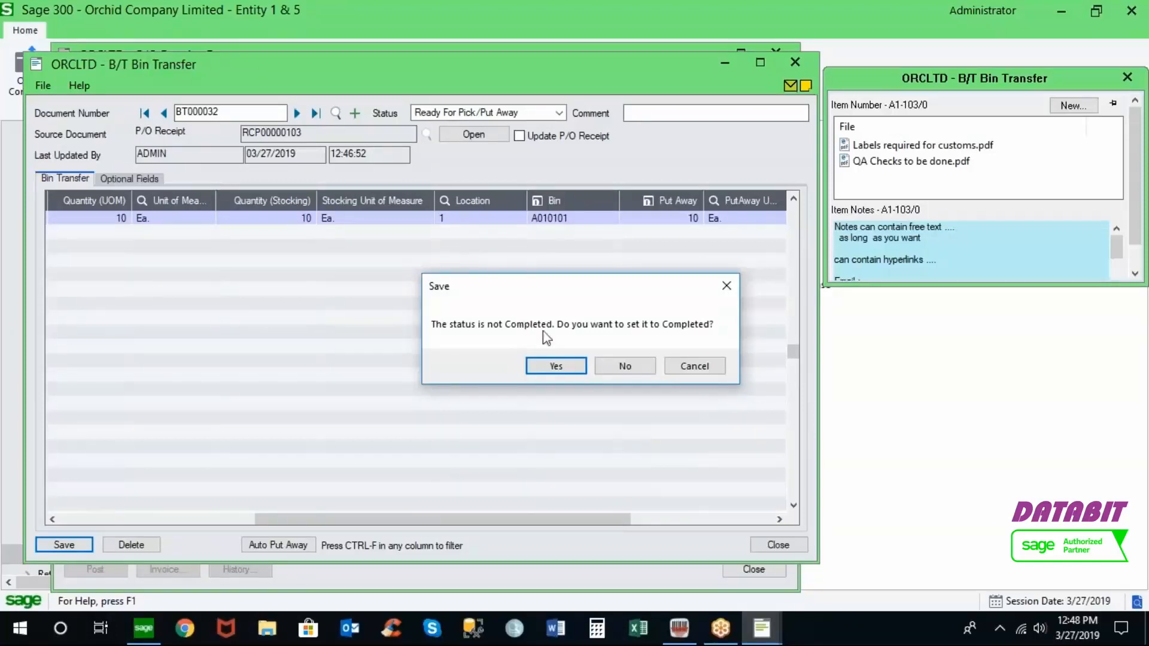
{"action": "left_click", "coordinate": [557, 367]}
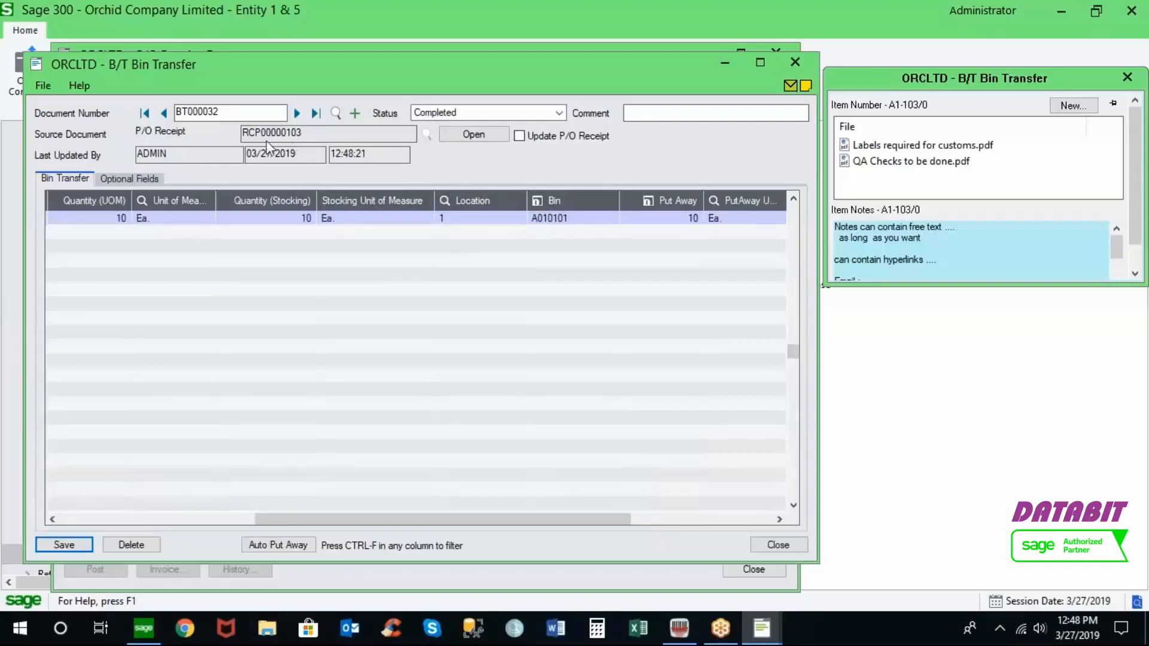
Close the B/T Bin Transfer and P/O Receipt Entry windows and open Order Entry from O/E Transactions.
{"action": "left_click", "coordinate": [776, 546]}
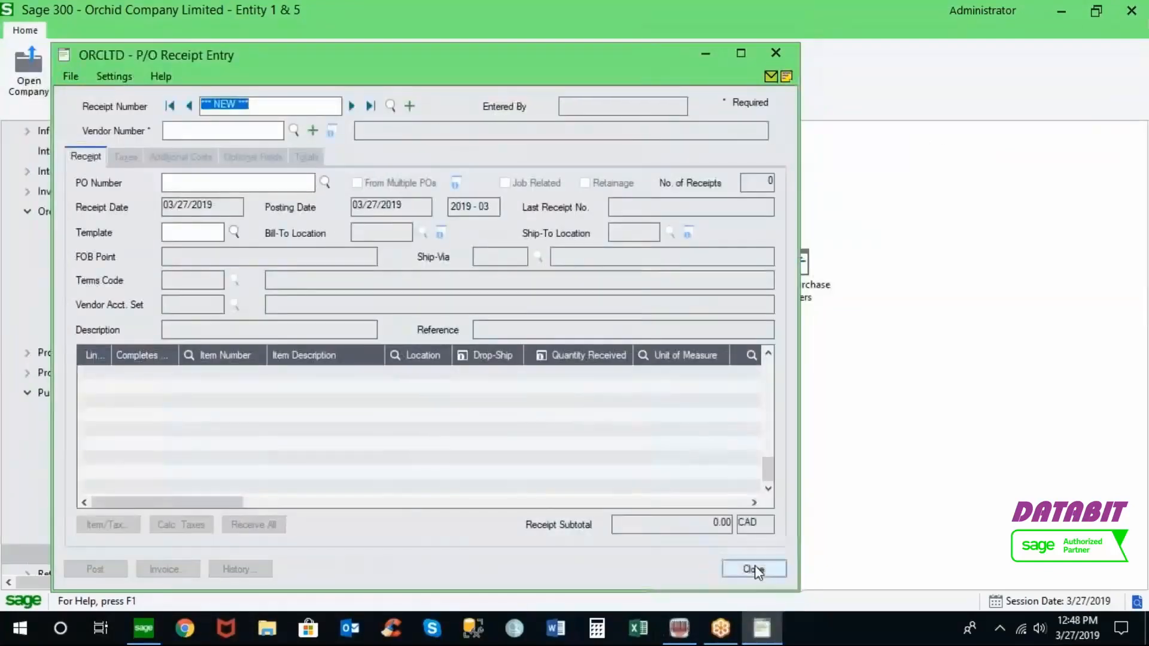
{"action": "left_click", "coordinate": [755, 570]}
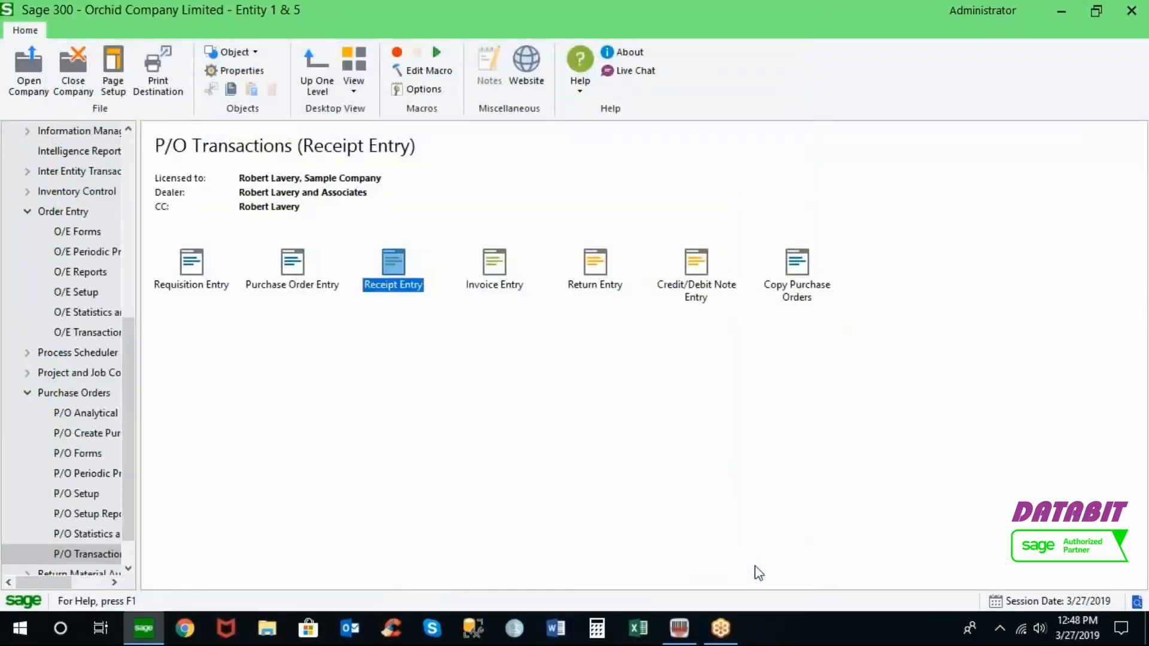
{"action": "left_click", "coordinate": [26, 392]}
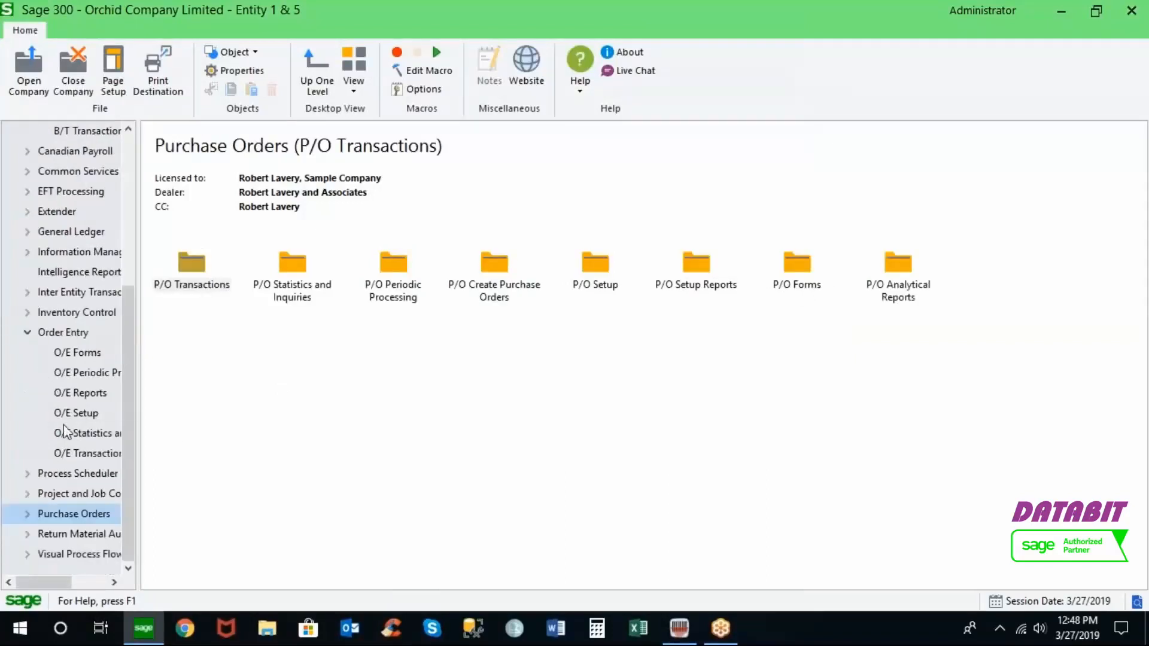
{"action": "left_click", "coordinate": [94, 458]}
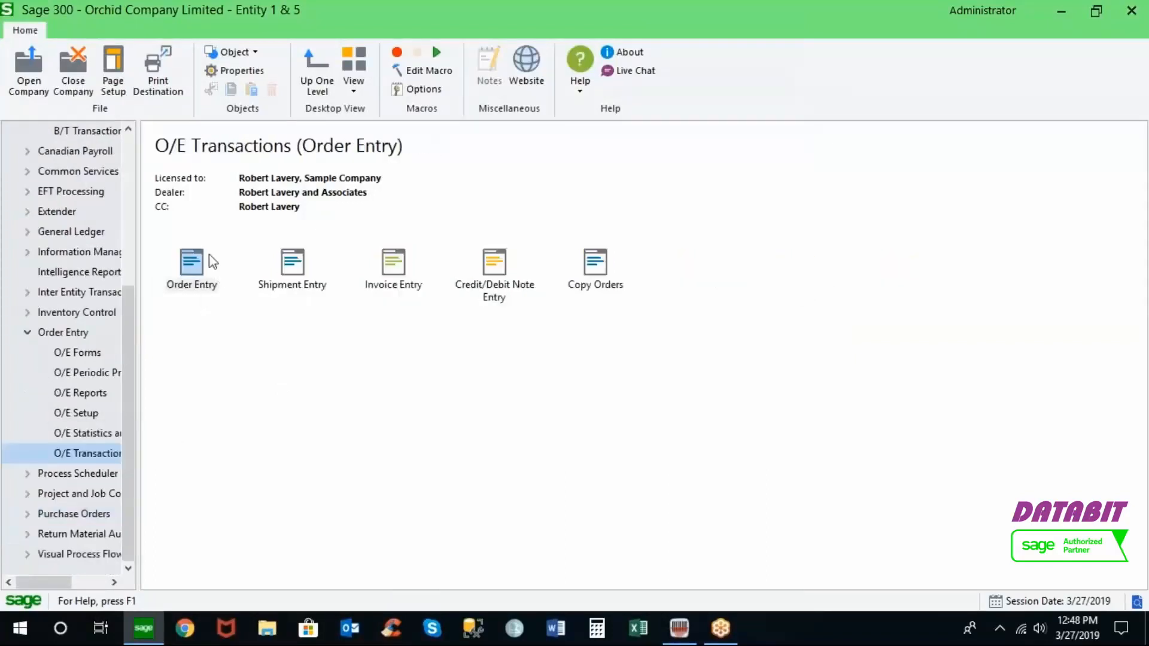
{"action": "double_click", "coordinate": [193, 277]}
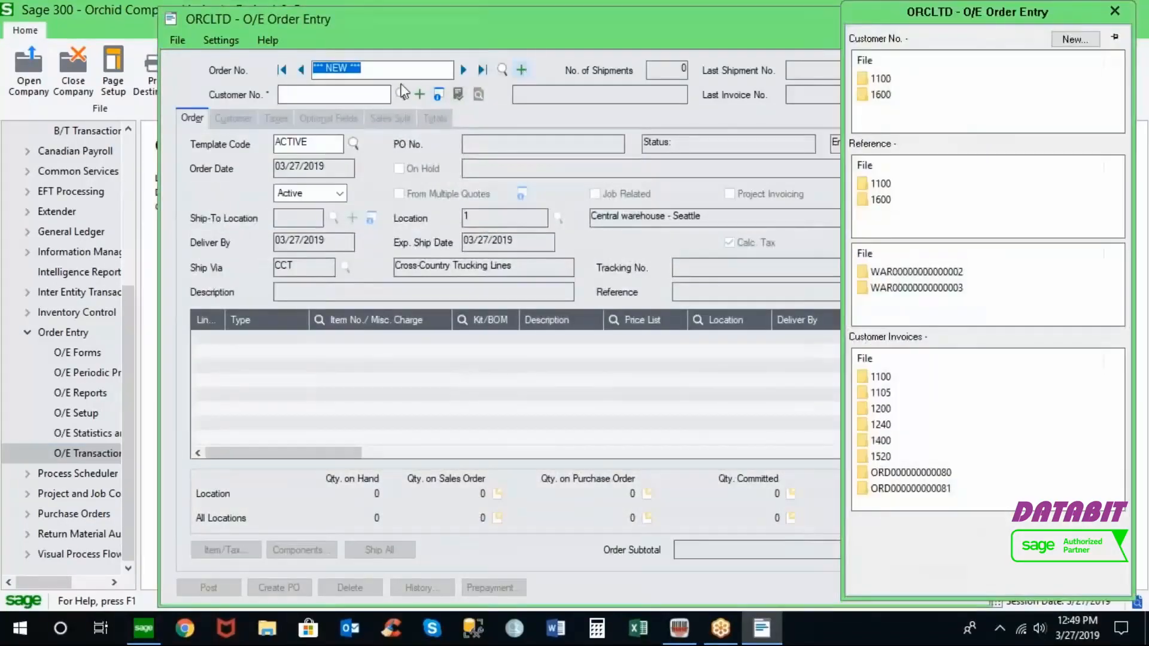
Enter the customer number on the new sales order and add item A1-103/0 as its first line.
{"action": "left_click", "coordinate": [387, 95]}
{"action": "type", "text": "1200"}
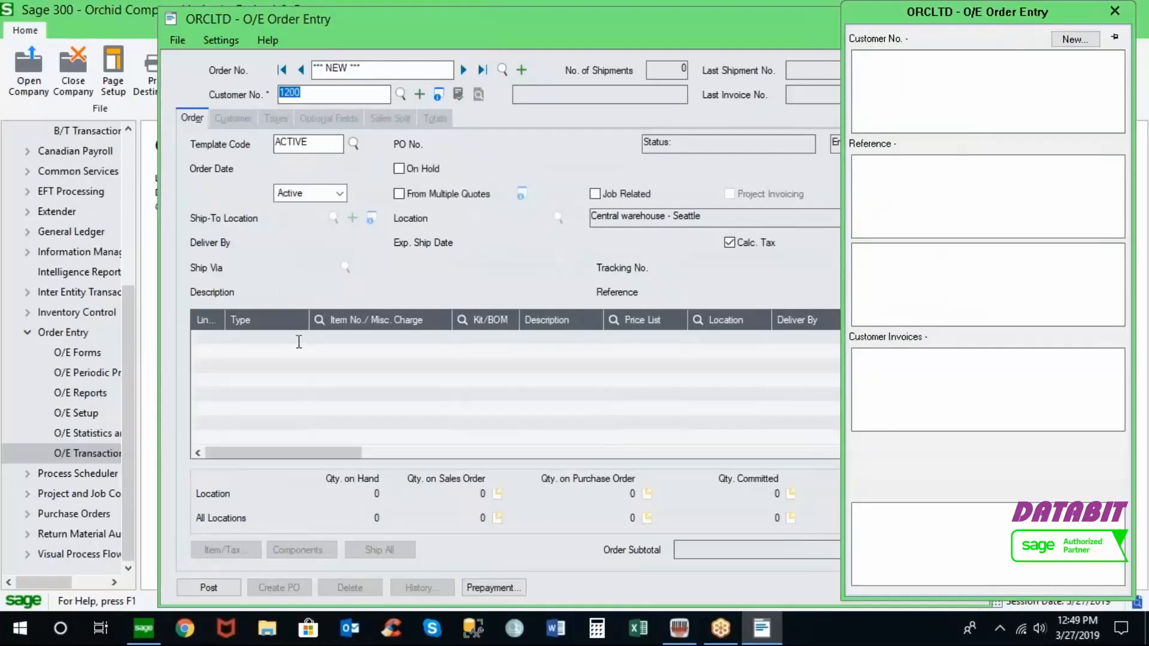
{"action": "key", "text": "Tab"}
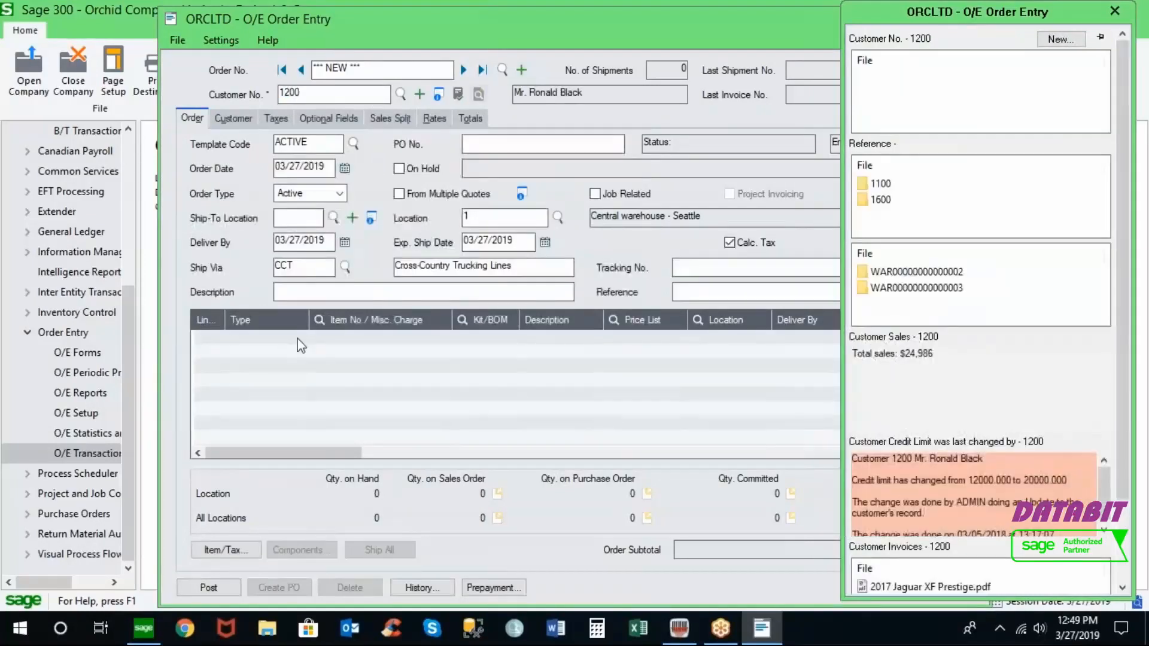
{"action": "left_click", "coordinate": [344, 338]}
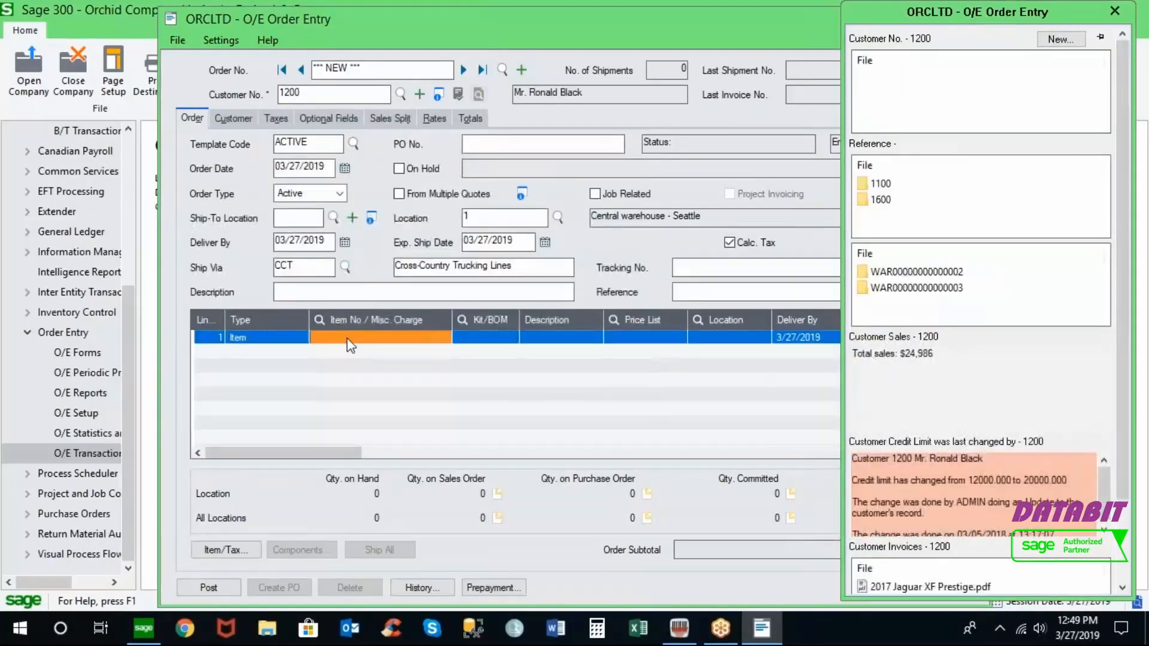
{"action": "left_click", "coordinate": [321, 318]}
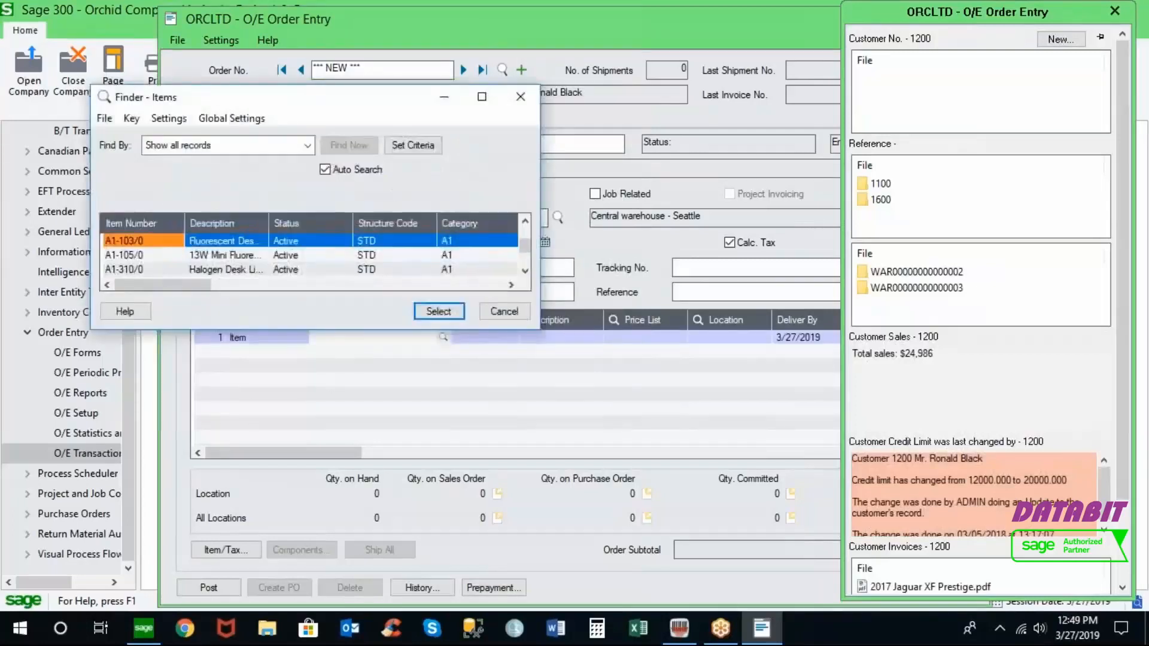
{"action": "double_click", "coordinate": [134, 242]}
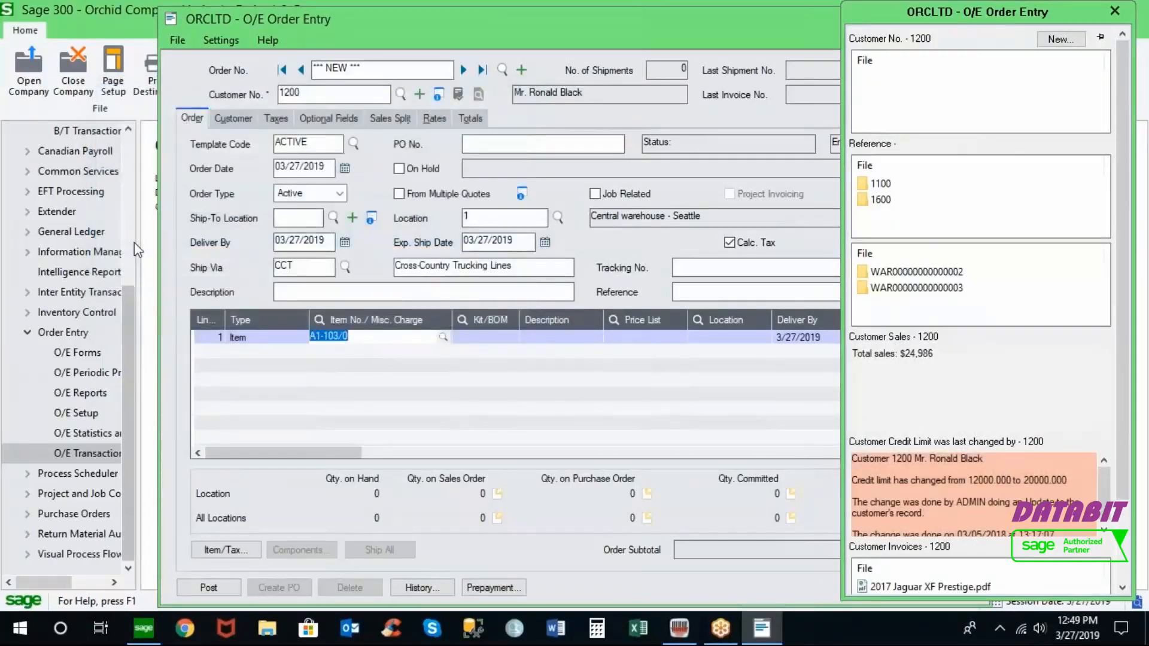
{"action": "key", "text": "Tab"}
{"action": "key", "text": "Tab"}
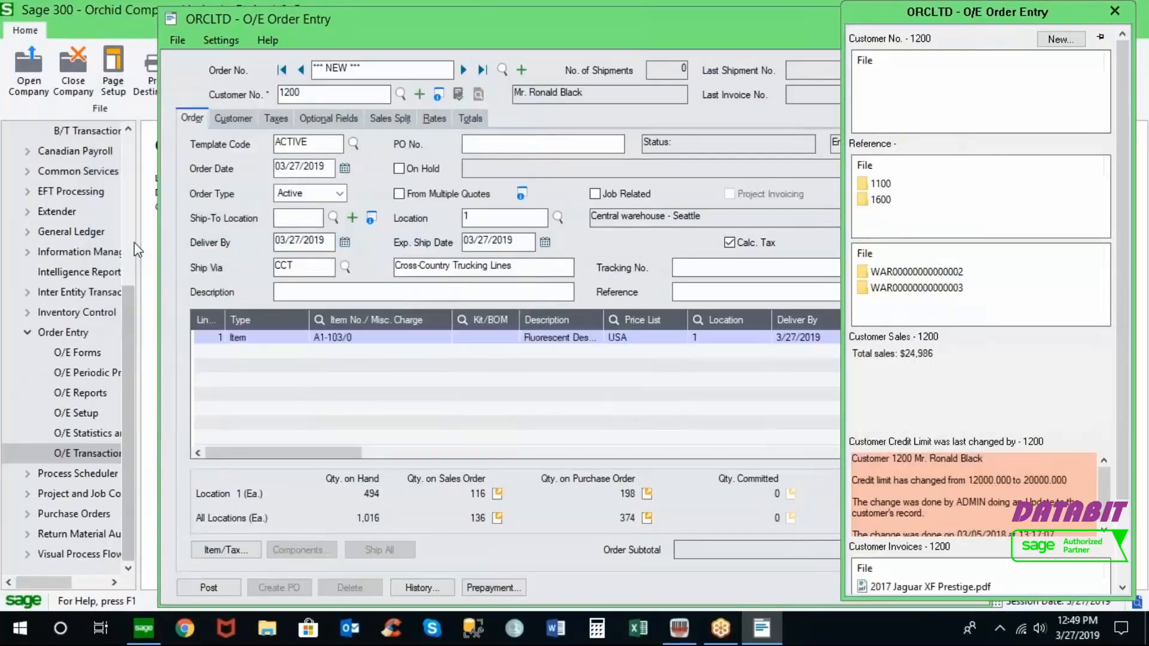
Close the linked documents pane and set the ordered quantity of the A1-103/0 line to 10.
{"action": "left_click", "coordinate": [1114, 12]}
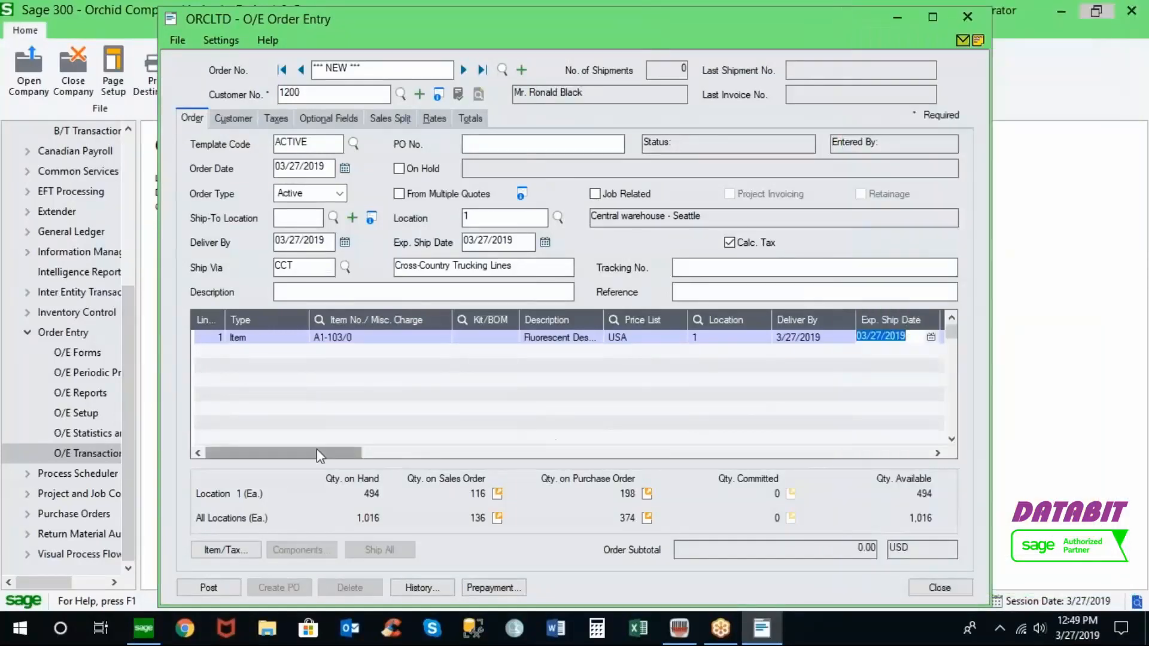
{"action": "left_click_drag", "start_coordinate": [312, 452], "coordinate": [371, 453]}
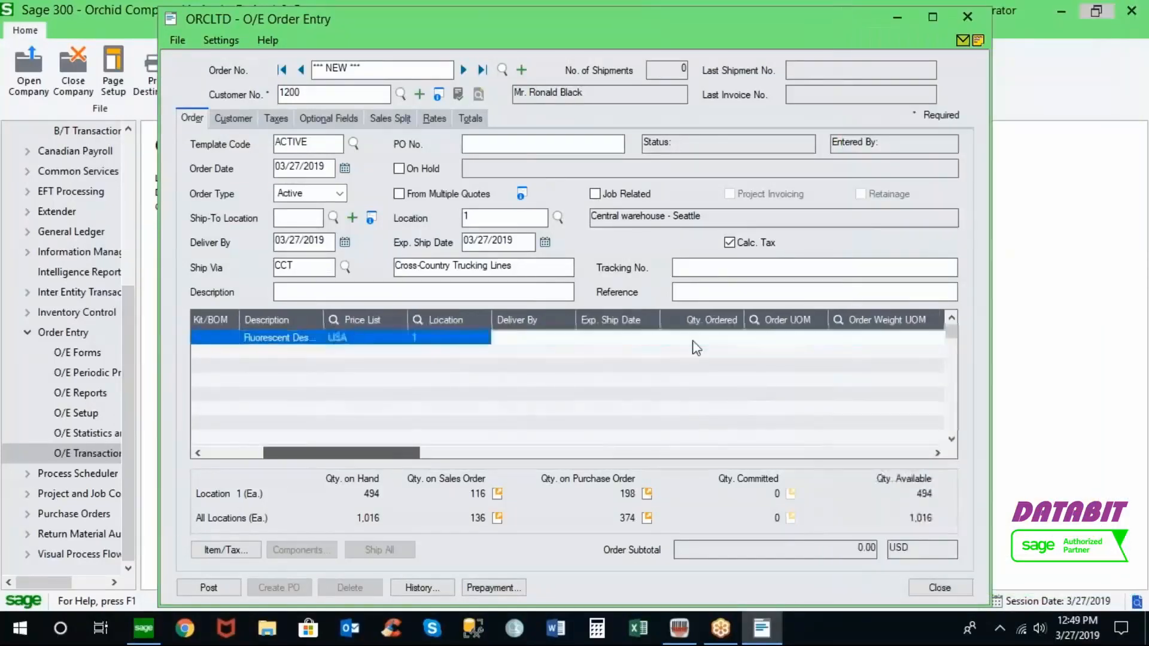
{"action": "left_click", "coordinate": [701, 339]}
{"action": "type", "text": "10"}
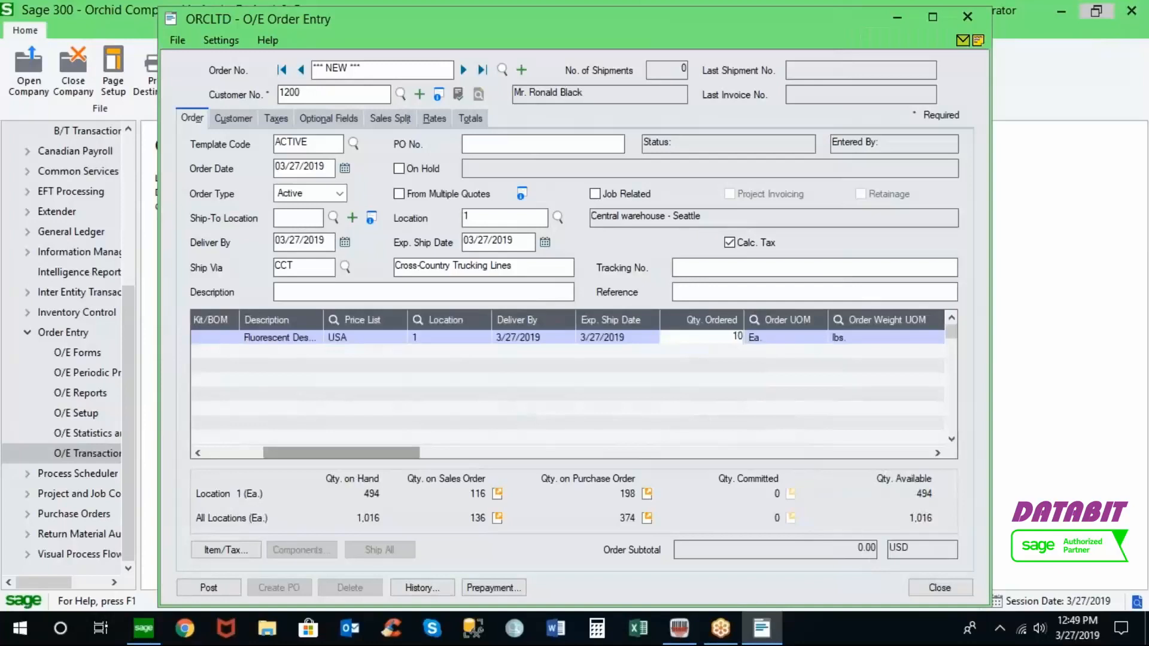
{"action": "key", "text": "Tab"}
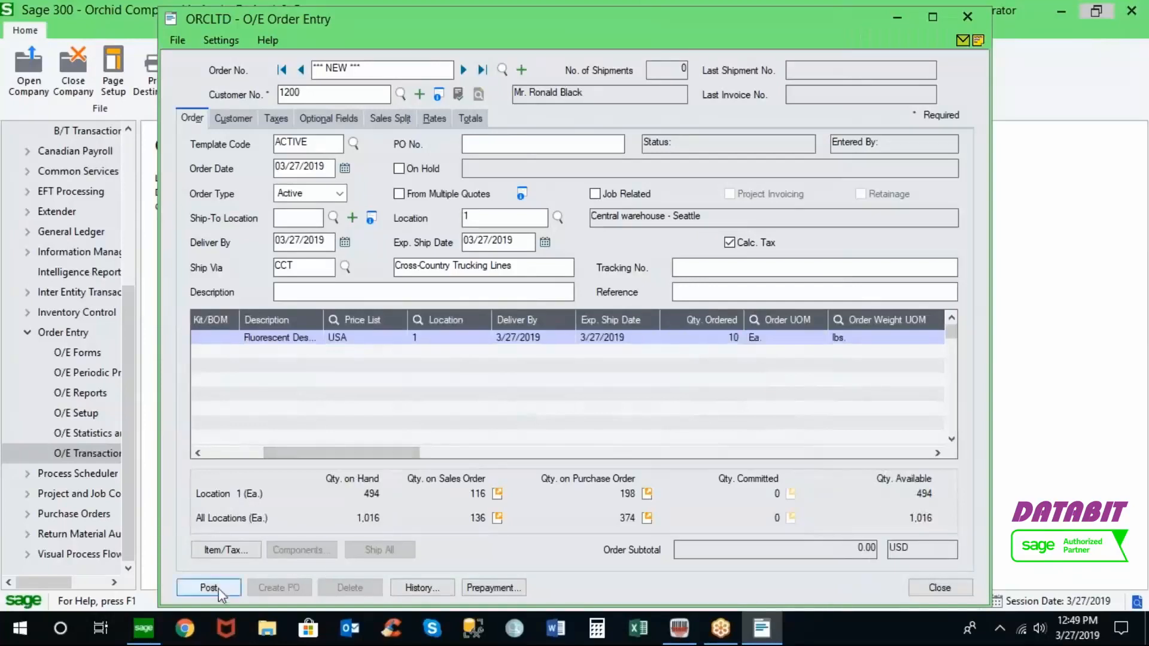
Post the sales order with credit approved by ADMIN, dismissing the mail server error and declining to print the order confirmation.
{"action": "left_click", "coordinate": [209, 588]}
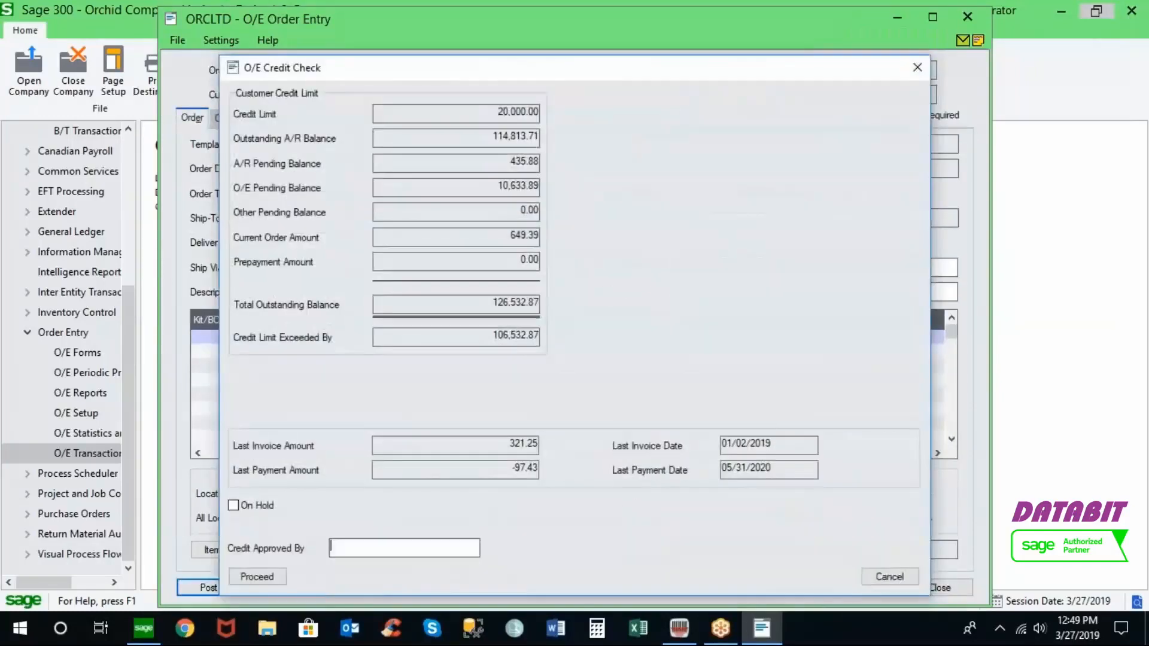
{"action": "left_click", "coordinate": [886, 576]}
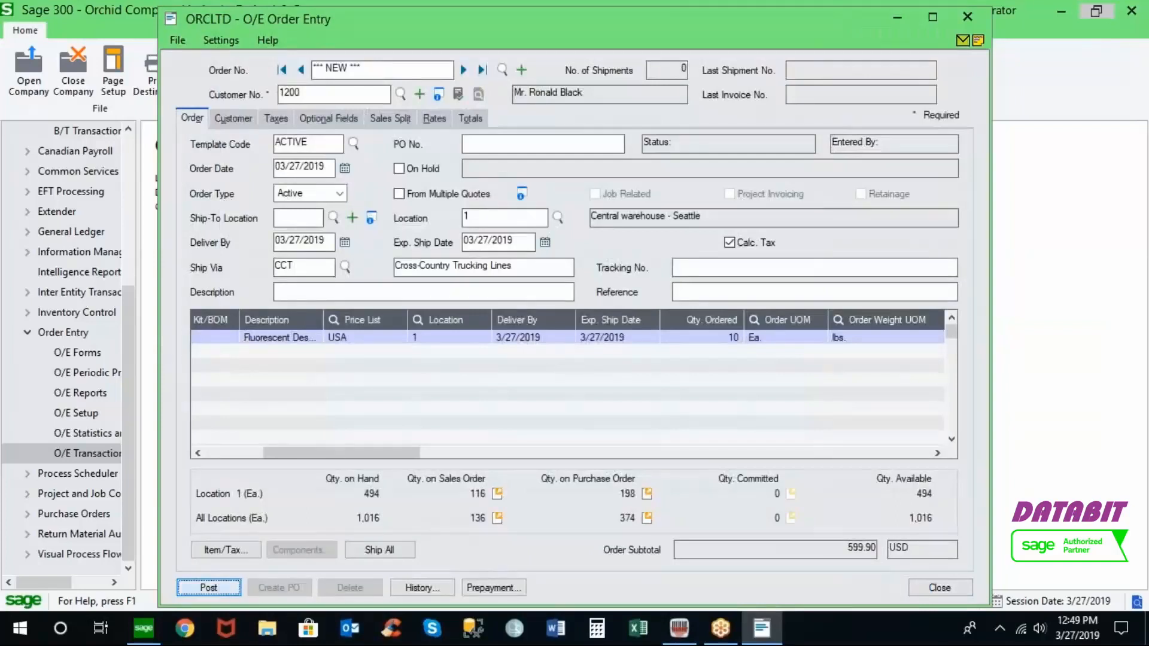
{"action": "left_click", "coordinate": [208, 587]}
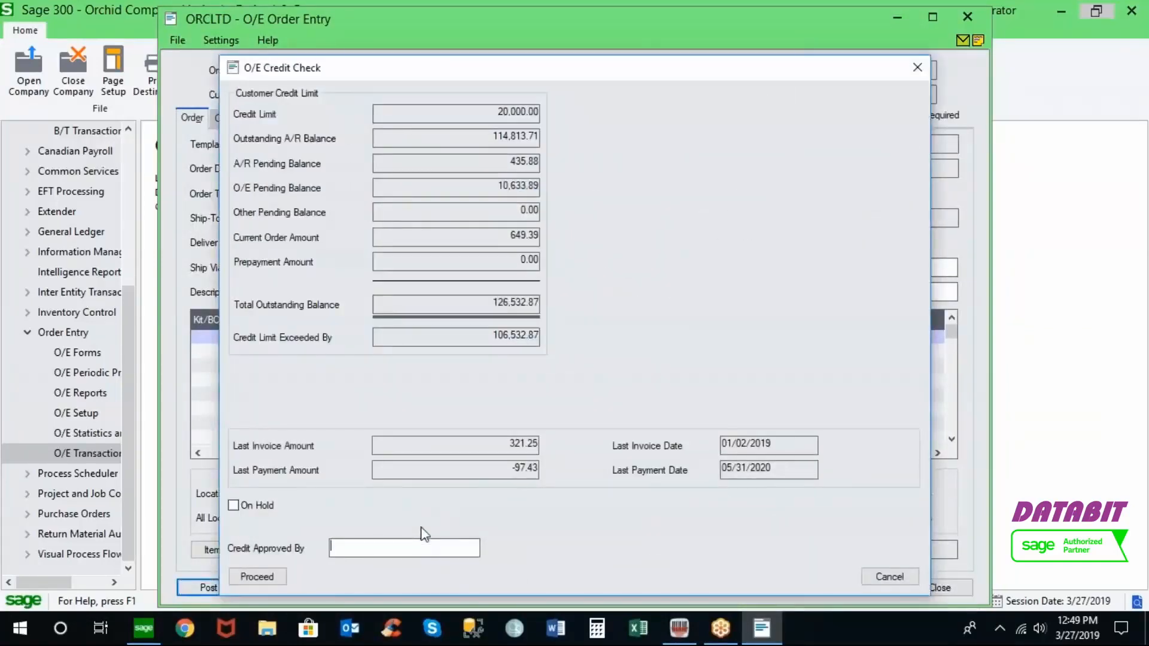
{"action": "type", "text": "ADMIN"}
{"action": "key", "text": "Tab"}
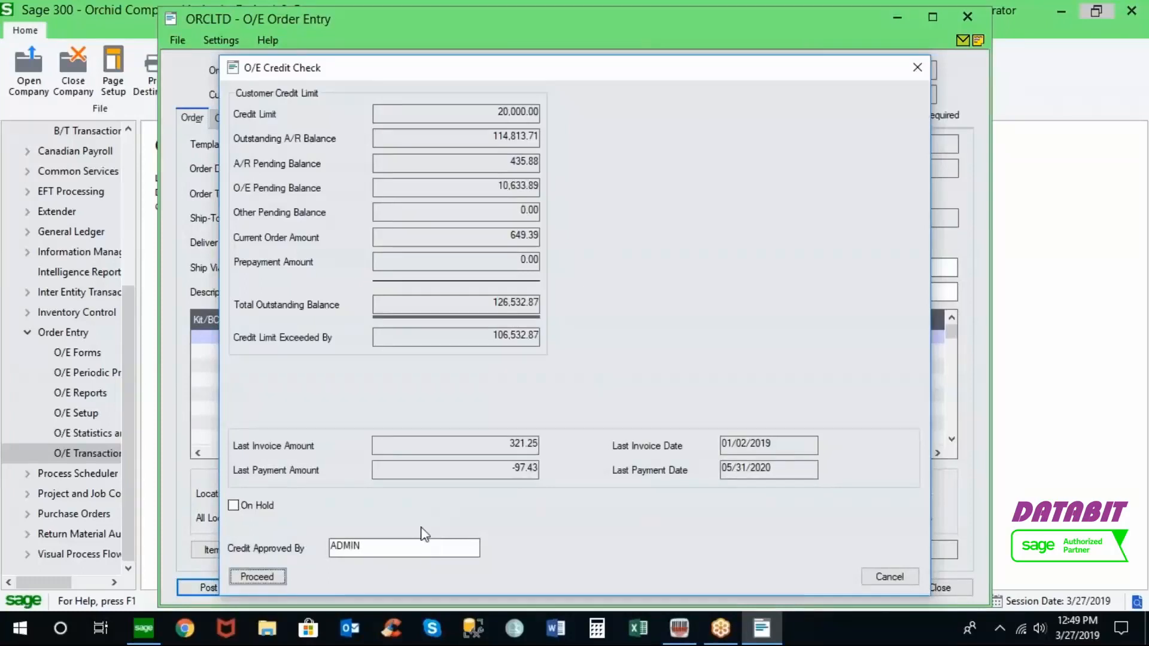
{"action": "left_click", "coordinate": [267, 578]}
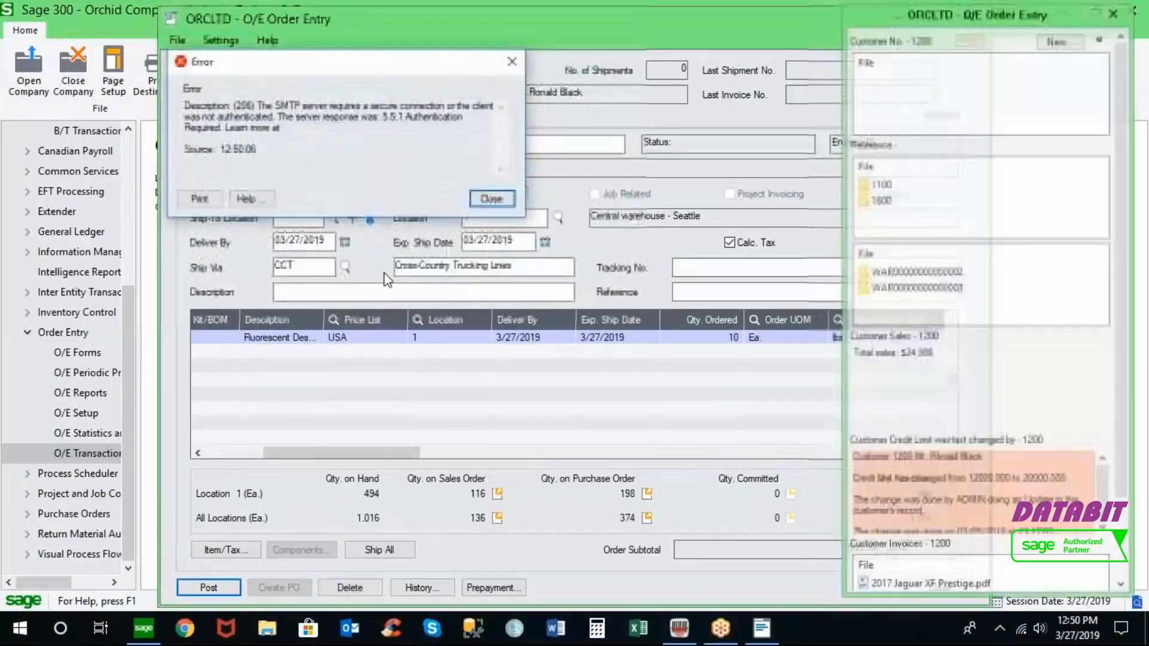
{"action": "left_click", "coordinate": [491, 199]}
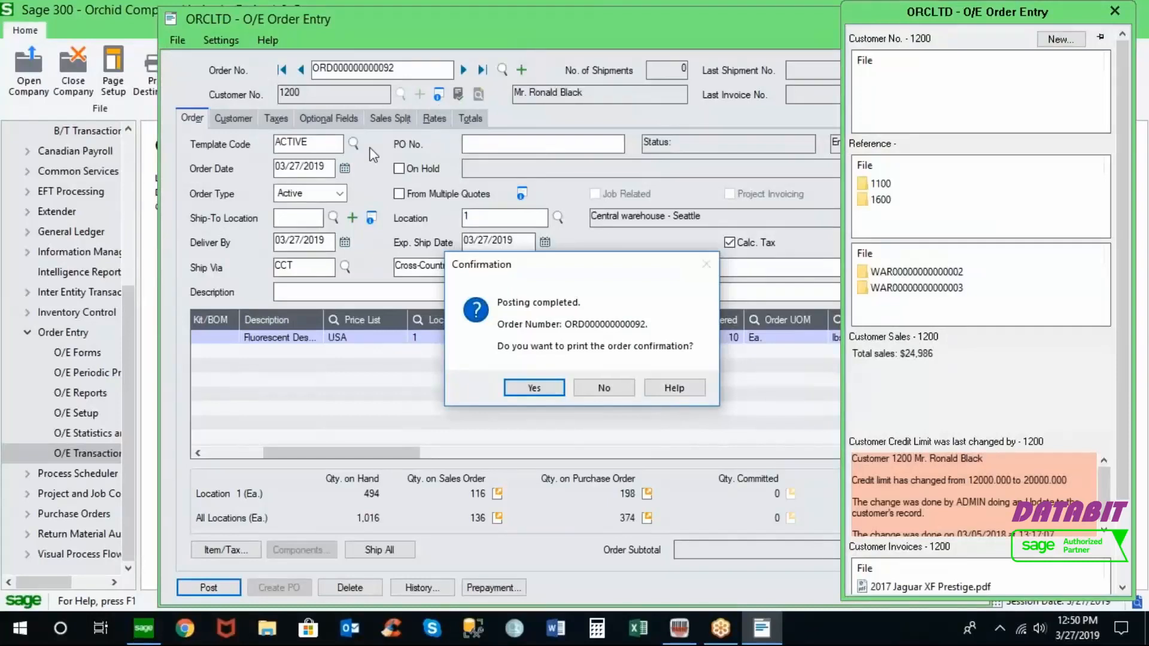
{"action": "left_click", "coordinate": [605, 390]}
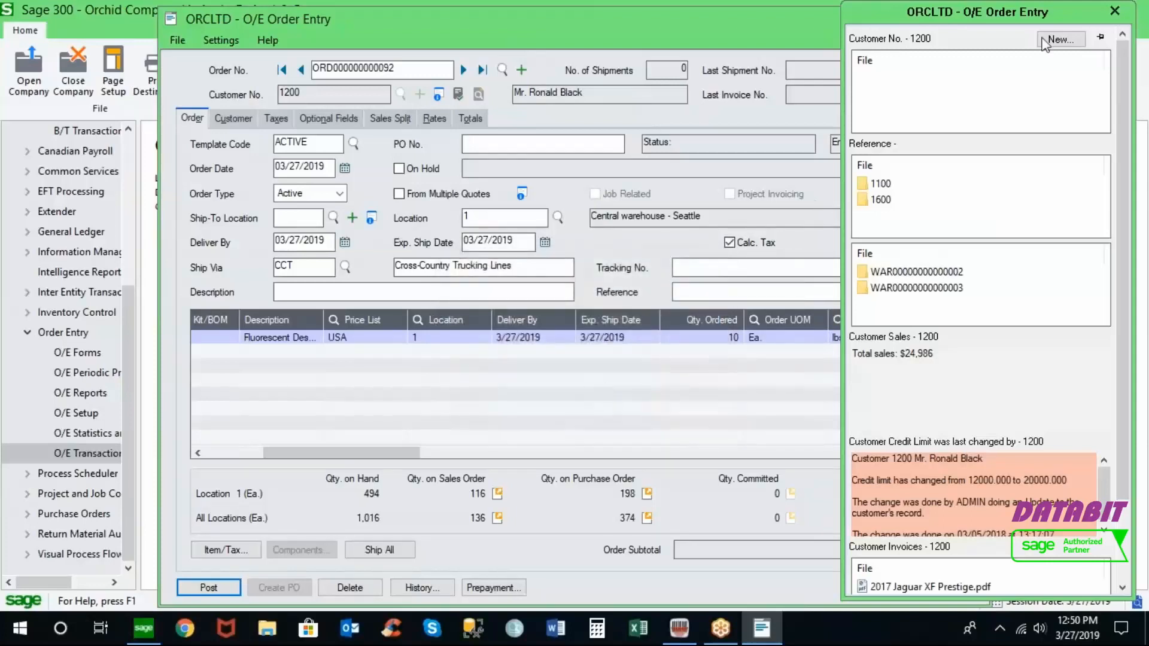
Close the order's linked documents pane and O/E Order Entry, and open Shipment Entry.
{"action": "left_click", "coordinate": [1114, 12]}
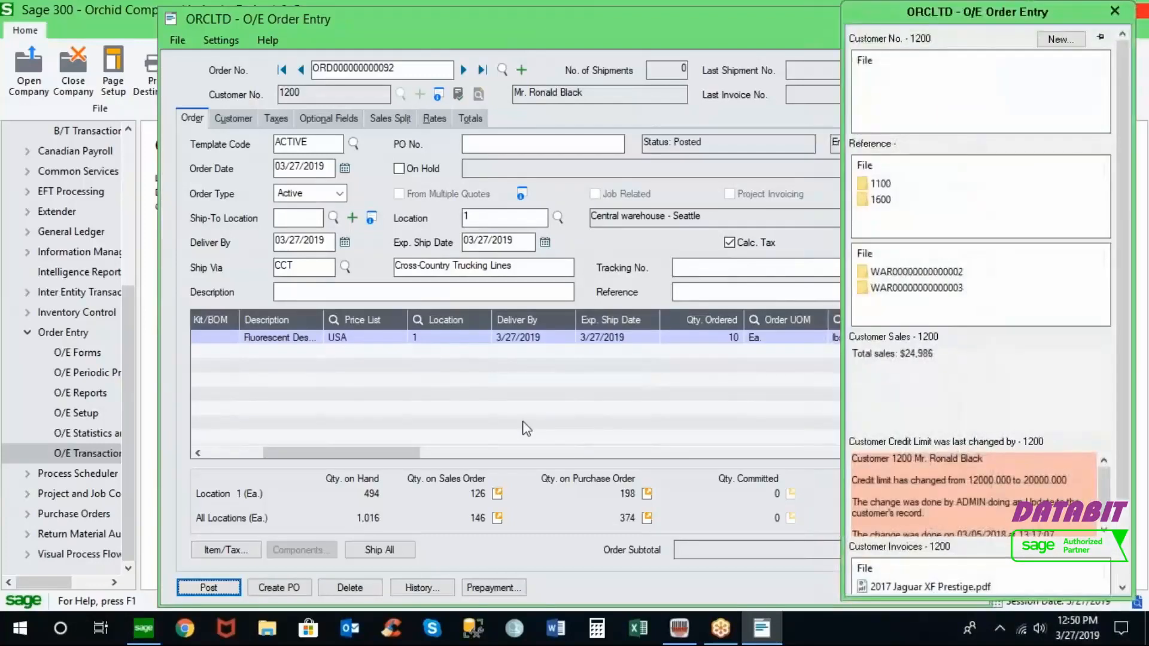
{"action": "left_click", "coordinate": [1115, 13]}
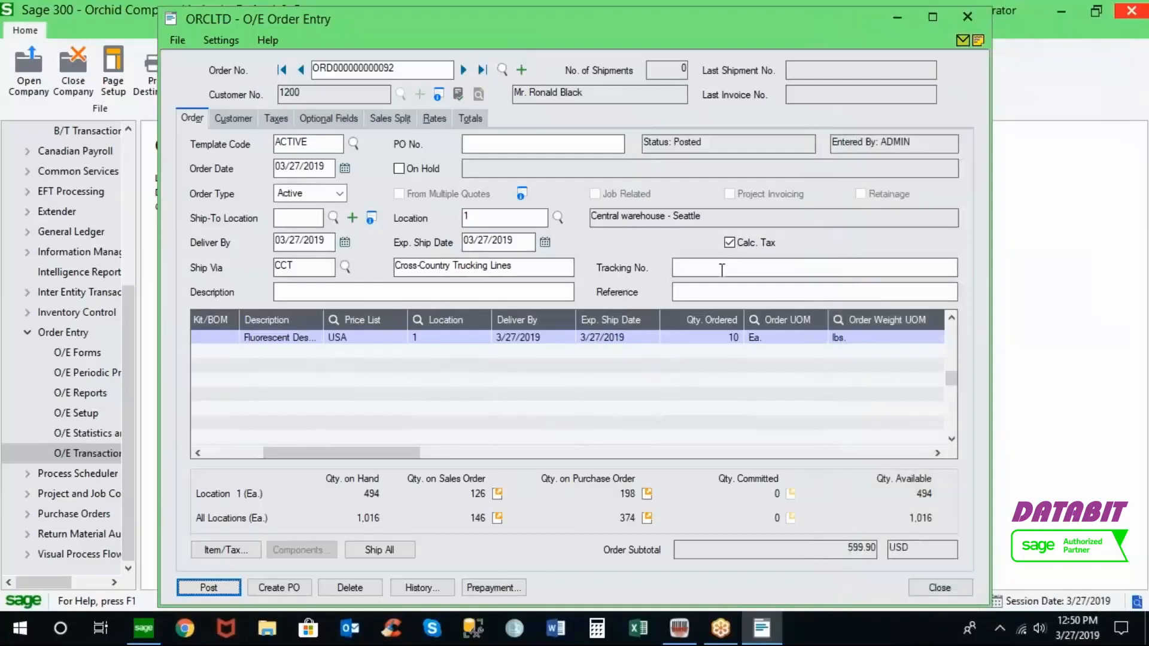
{"action": "left_click", "coordinate": [933, 587]}
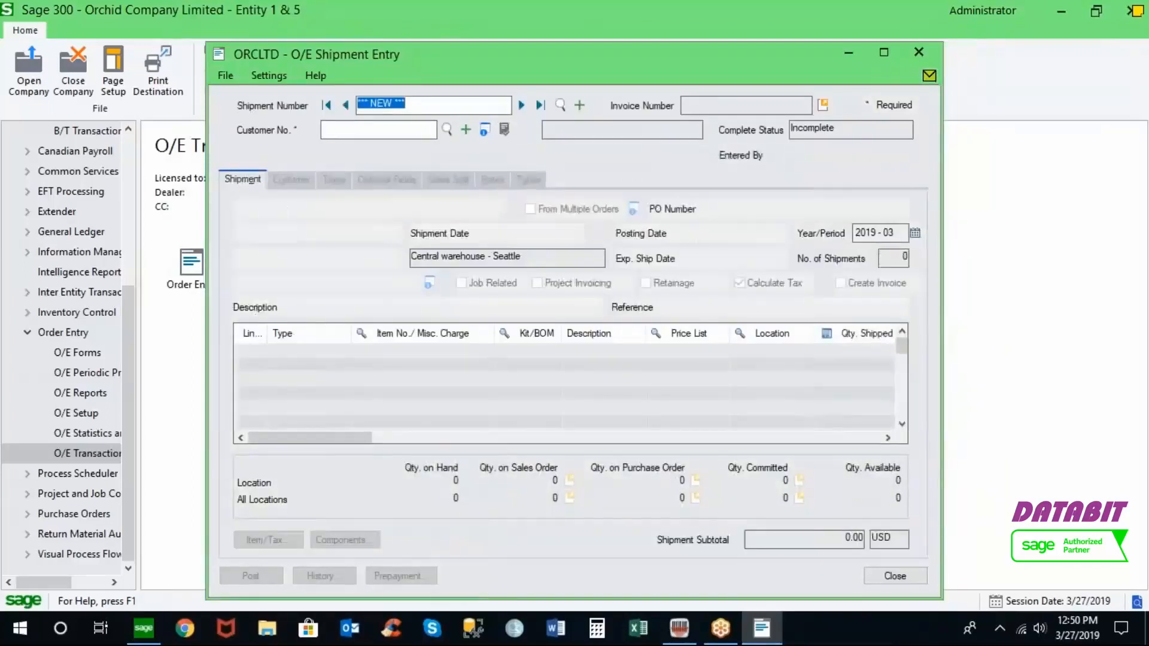
Enter the customer number on a new shipment and load that customer's active order dated 3/27/2019.
{"action": "left_click", "coordinate": [413, 131]}
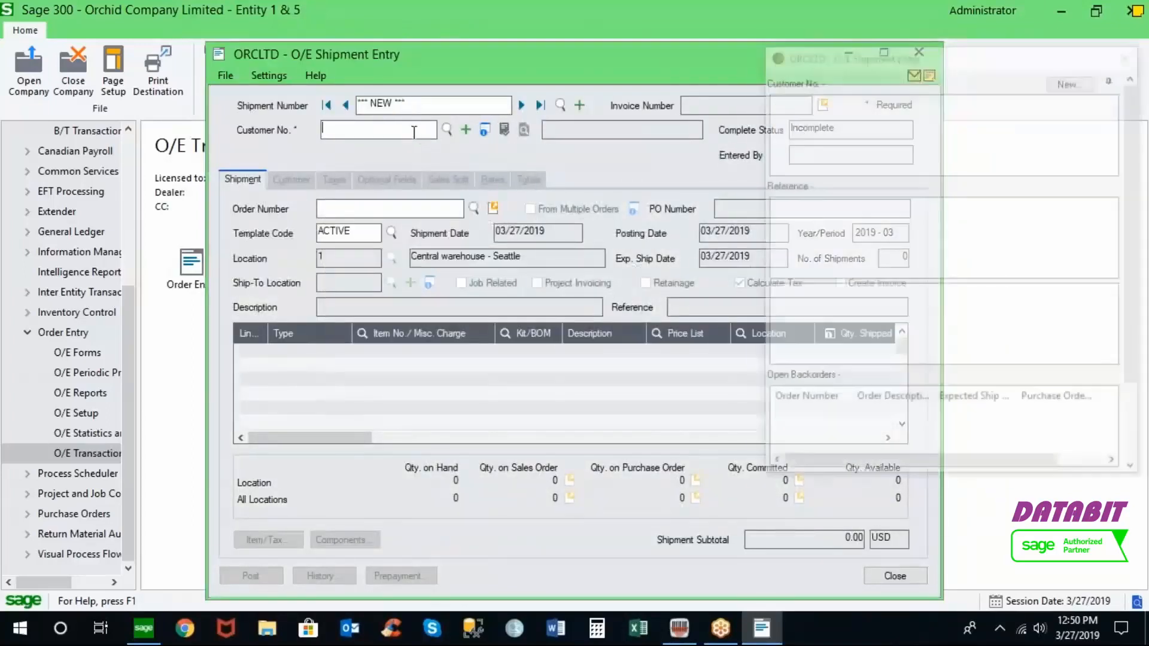
{"action": "type", "text": "1200"}
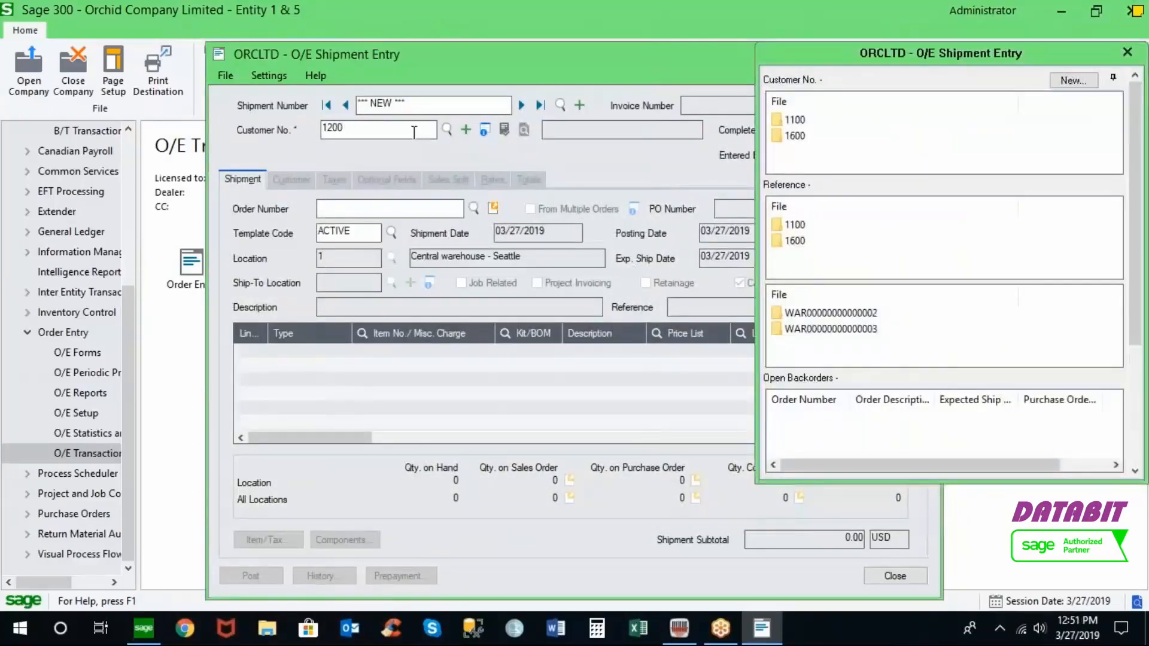
{"action": "double_click", "coordinate": [414, 131]}
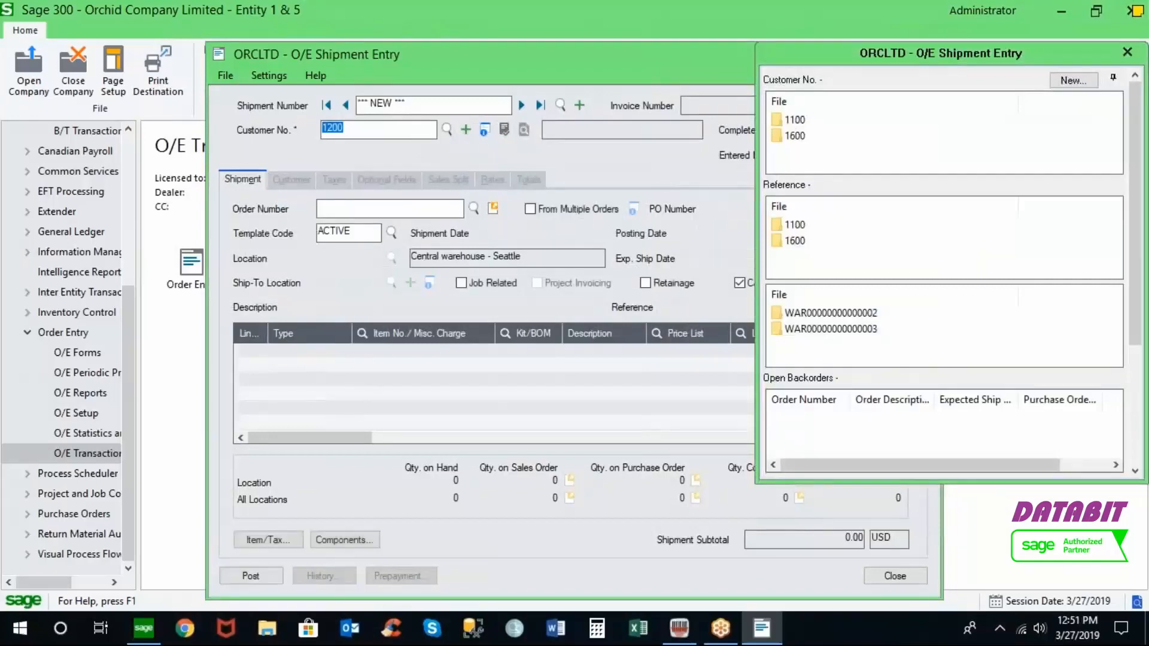
{"action": "left_click", "coordinate": [473, 208]}
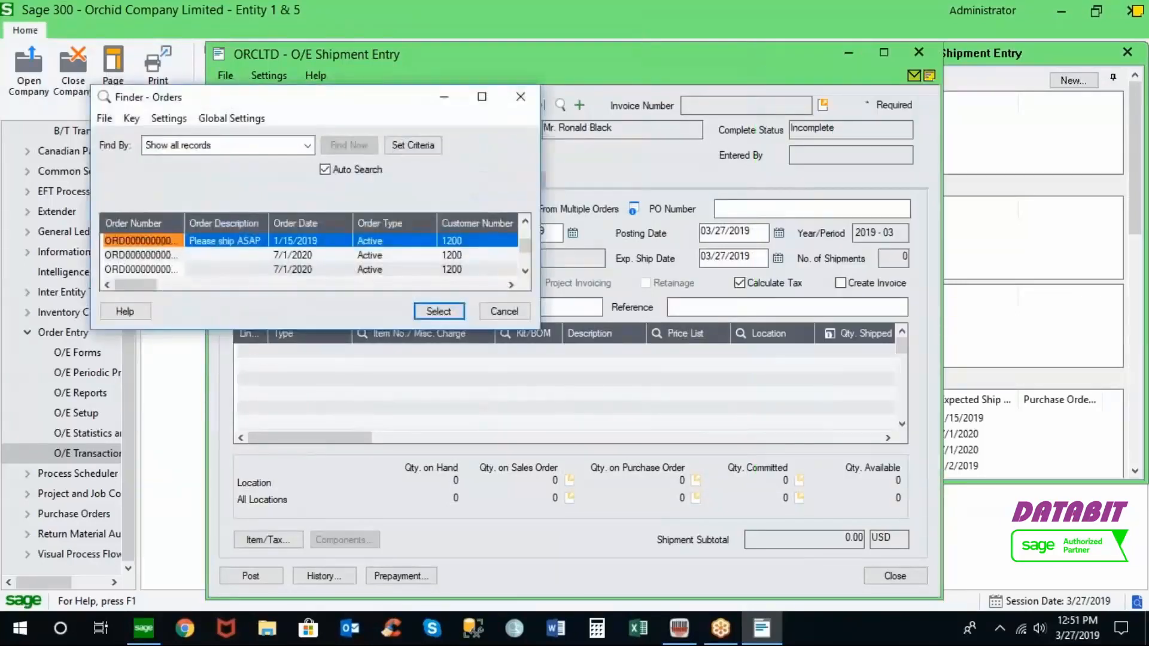
{"action": "left_click_drag", "start_coordinate": [524, 242], "coordinate": [526, 269]}
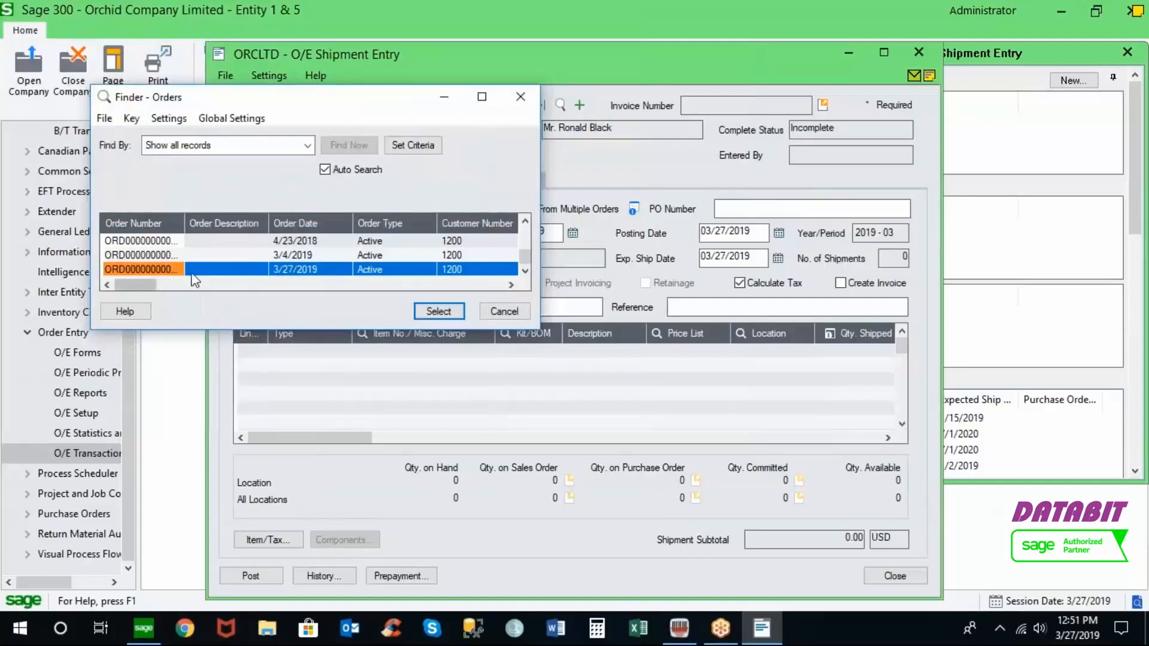
{"action": "double_click", "coordinate": [170, 271]}
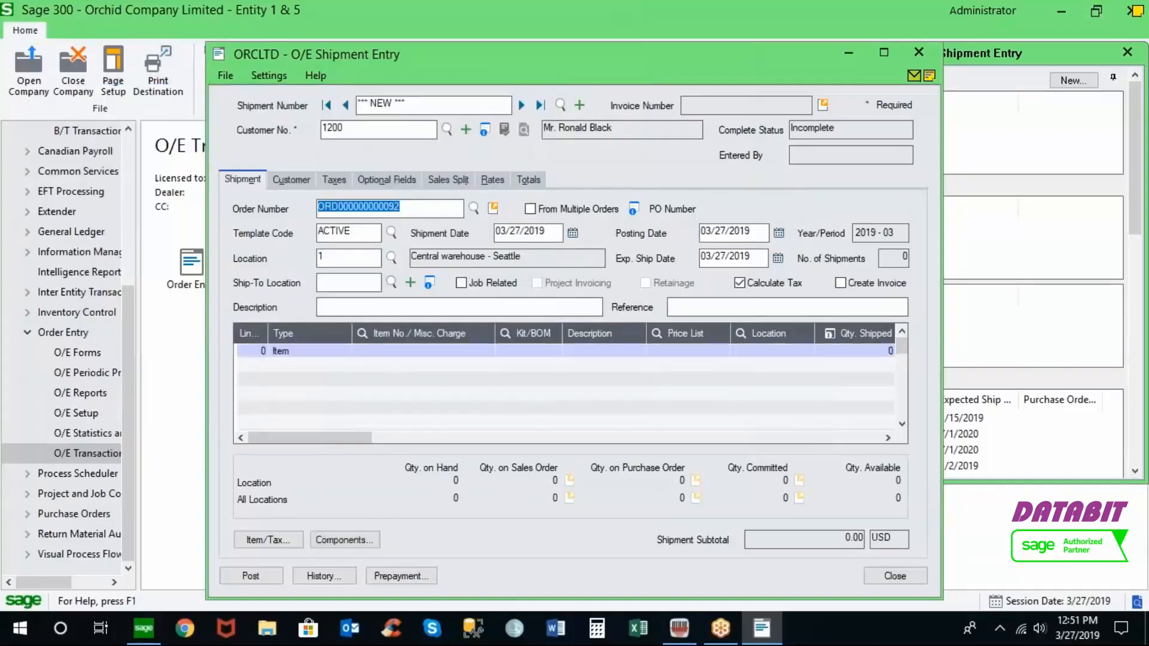
{"action": "key", "text": "Tab"}
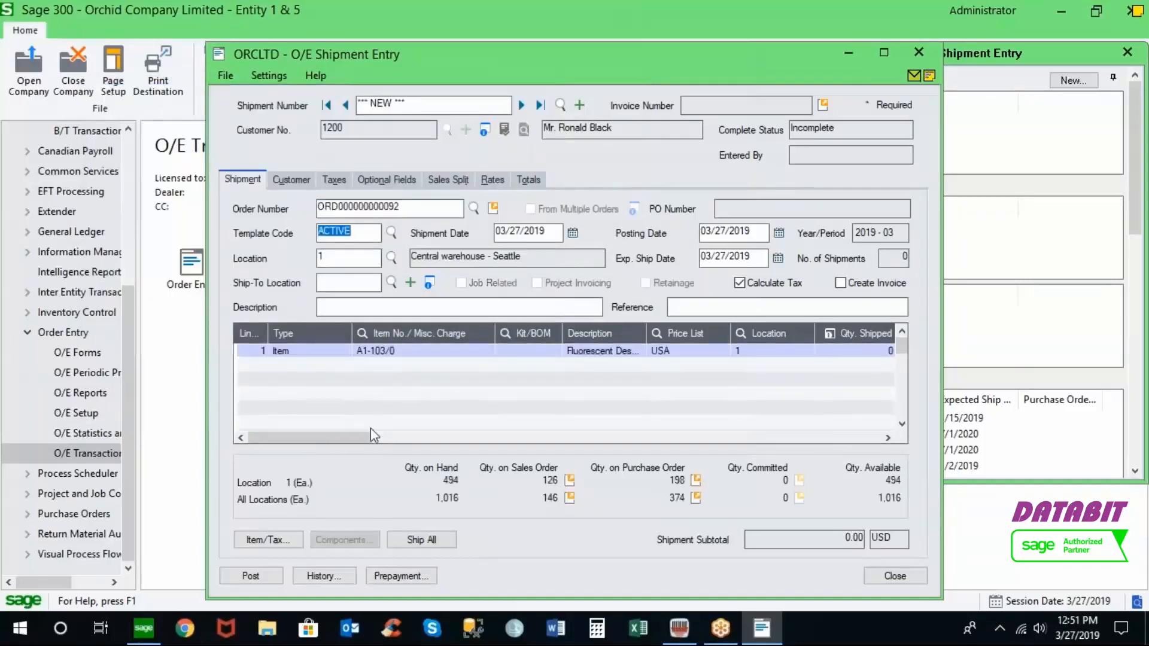
Ship all ordered quantities on the A1-103/0 shipment line and post the shipment with credit approved by ADMIN.
{"action": "left_click_drag", "start_coordinate": [371, 435], "coordinate": [453, 437]}
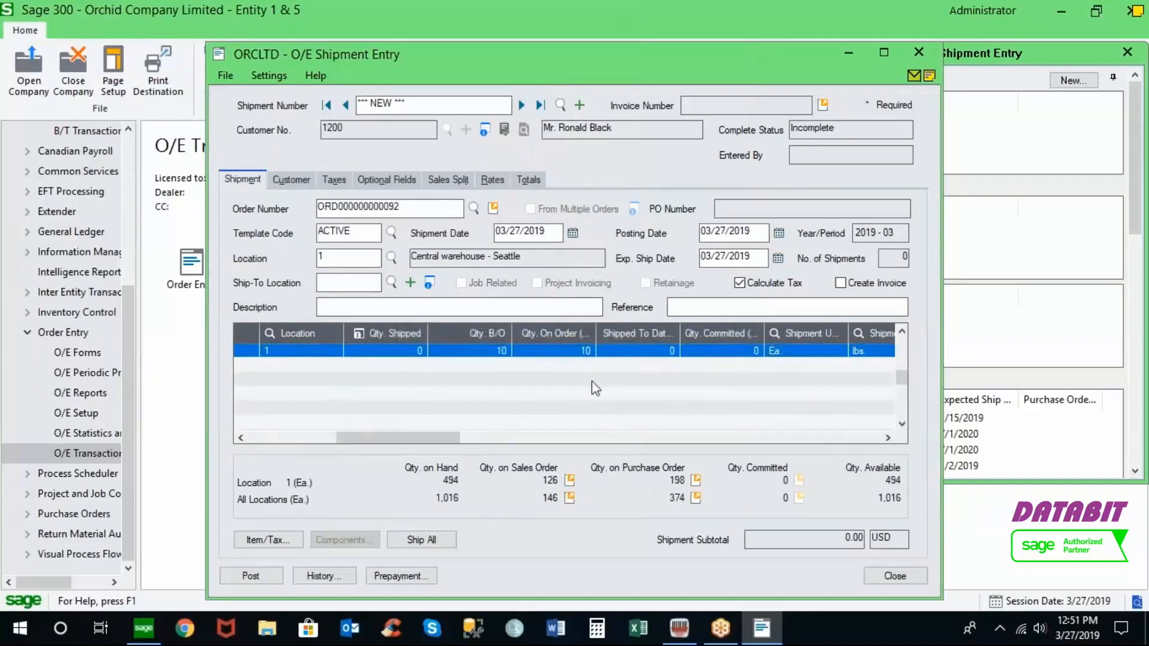
{"action": "left_click", "coordinate": [430, 545]}
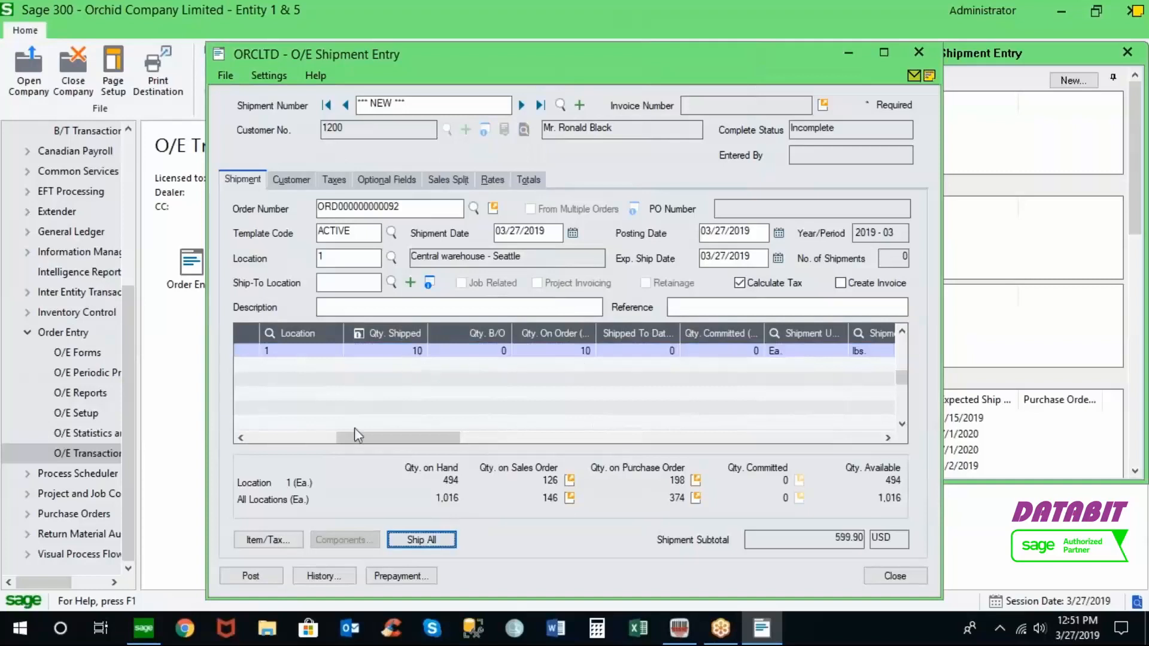
{"action": "left_click", "coordinate": [254, 578]}
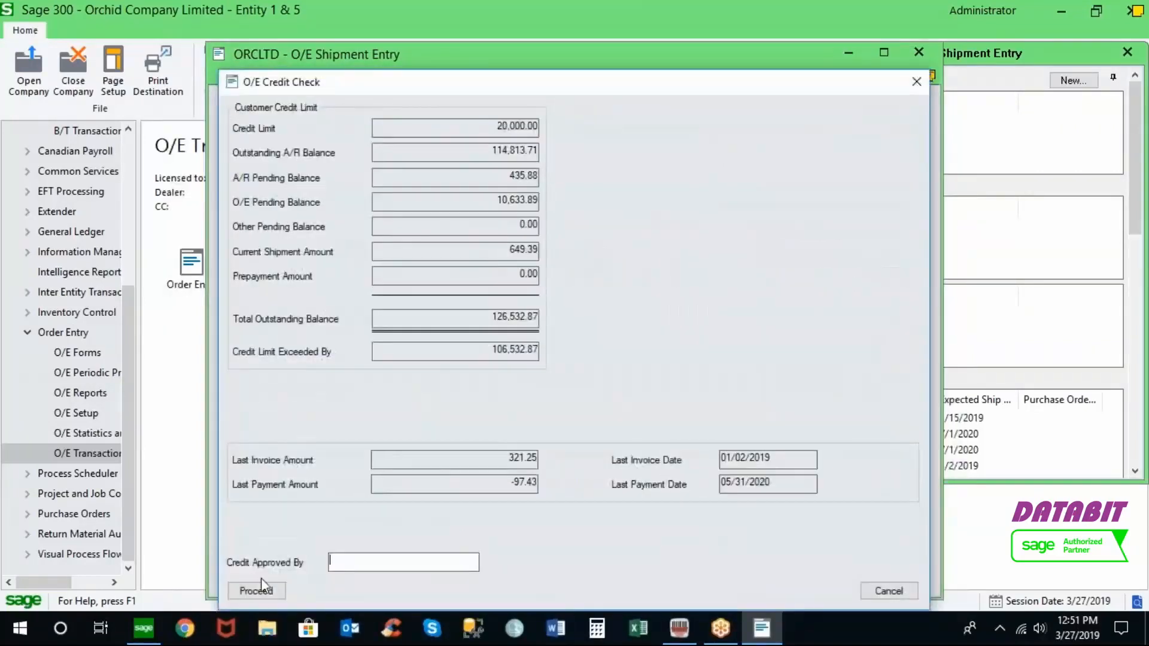
{"action": "type", "text": "ADMIN"}
{"action": "key", "text": "Tab"}
{"action": "left_click", "coordinate": [267, 591]}
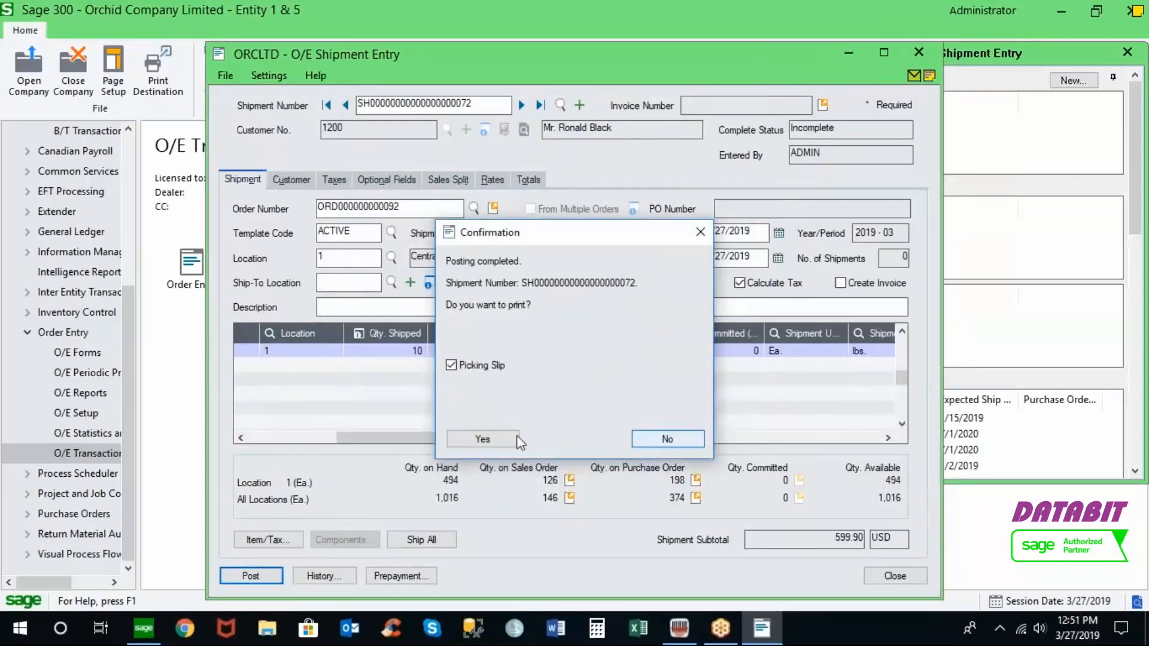
Print the posted shipment's picking slip to preview and close the preview.
{"action": "left_click", "coordinate": [485, 440]}
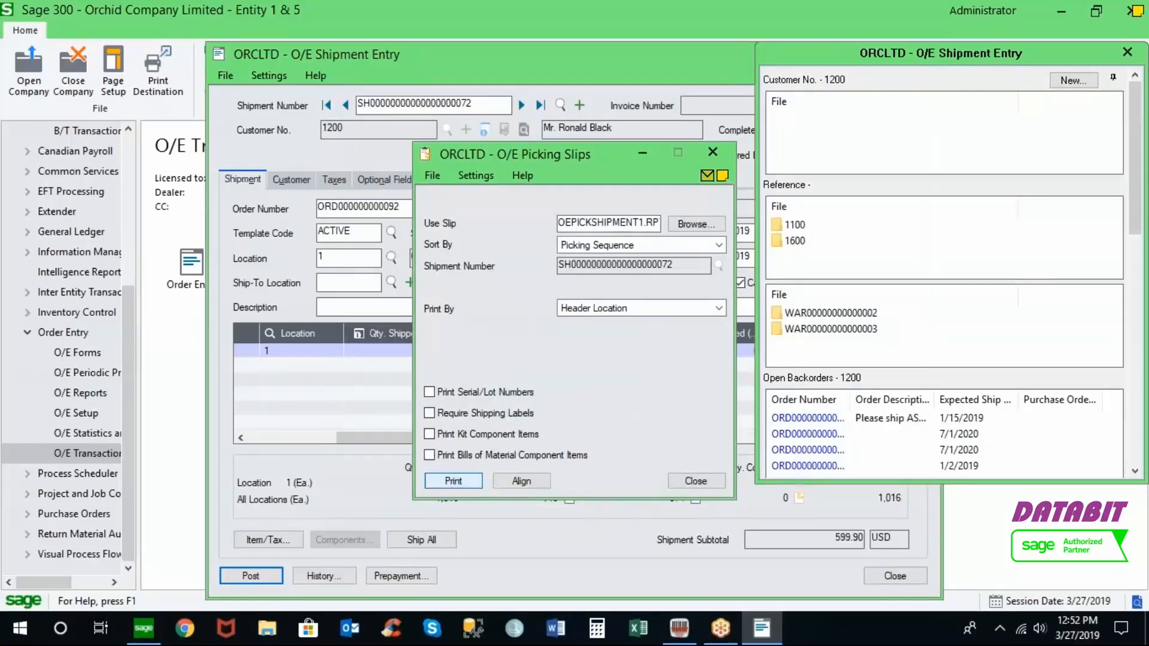
{"action": "left_click", "coordinate": [453, 481]}
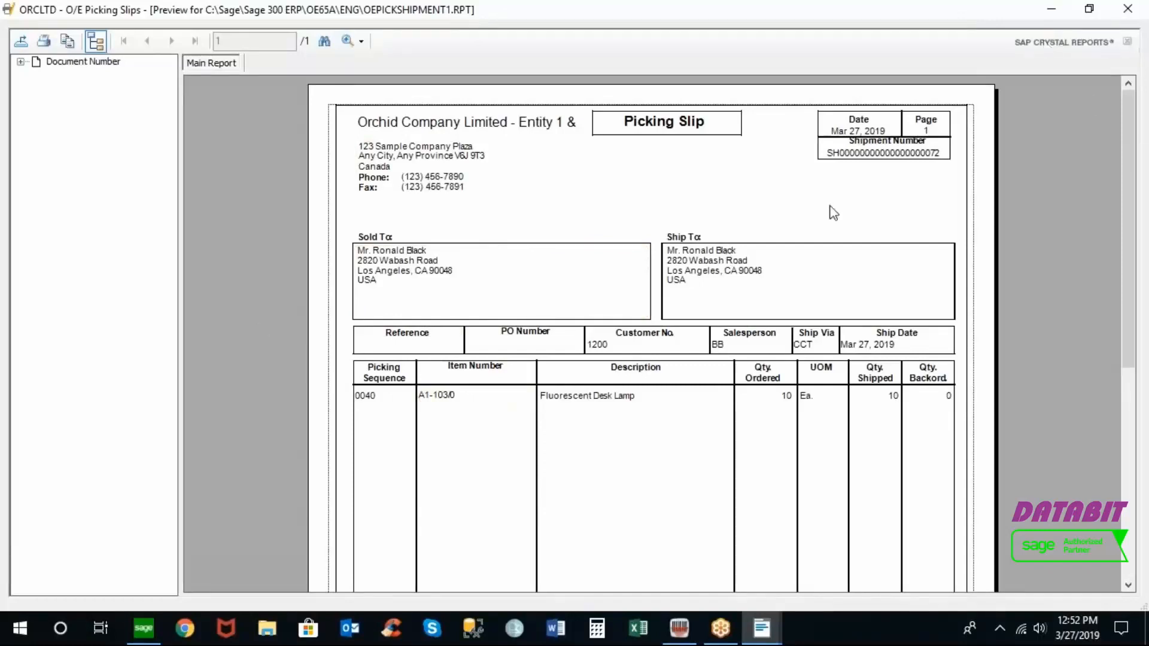
{"action": "left_click", "coordinate": [1130, 16]}
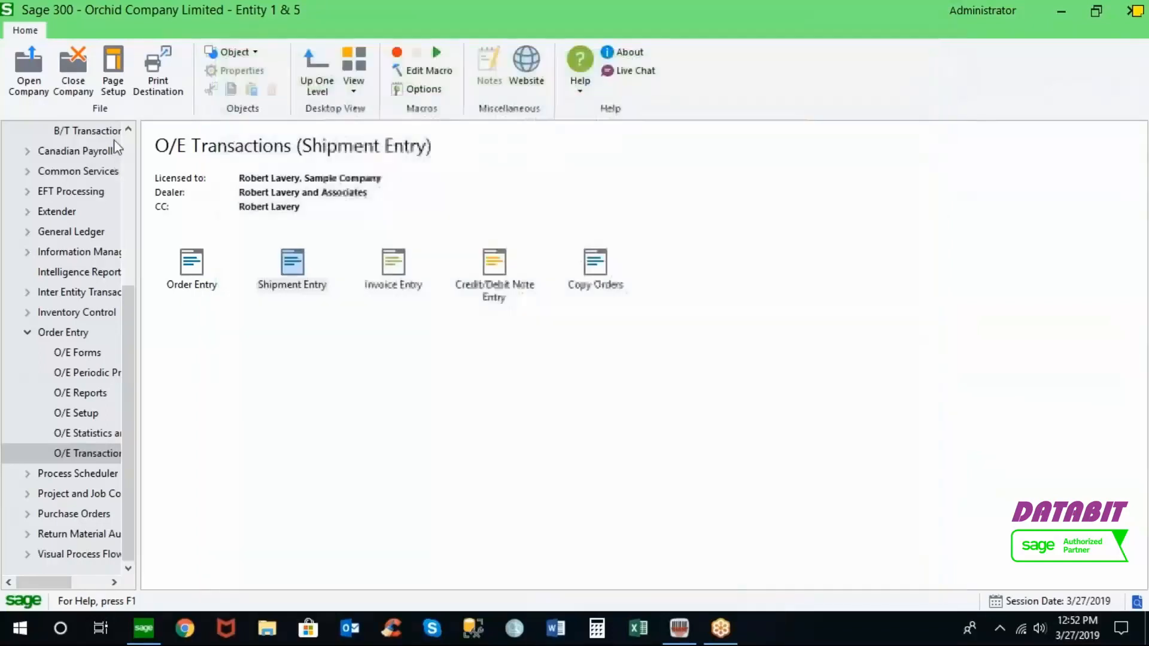
Open B/T Bin Transfer, display the last transfer document, and move its window clear of the linked documents pane.
{"action": "left_click", "coordinate": [106, 137]}
{"action": "double_click", "coordinate": [192, 263]}
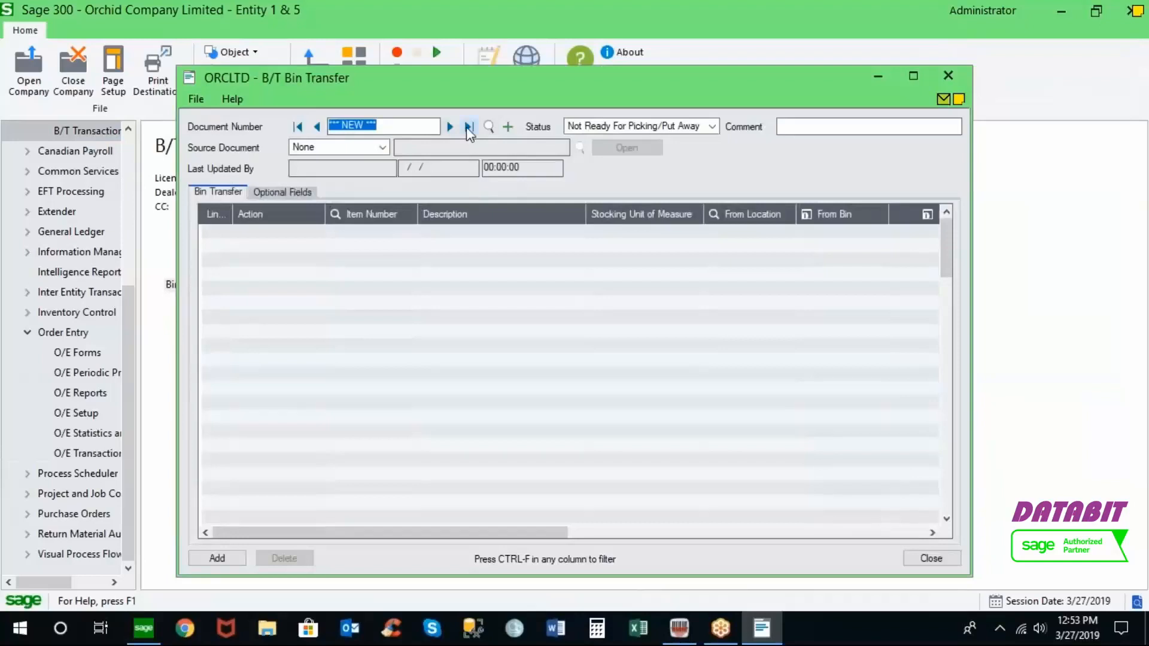
{"action": "left_click", "coordinate": [468, 128]}
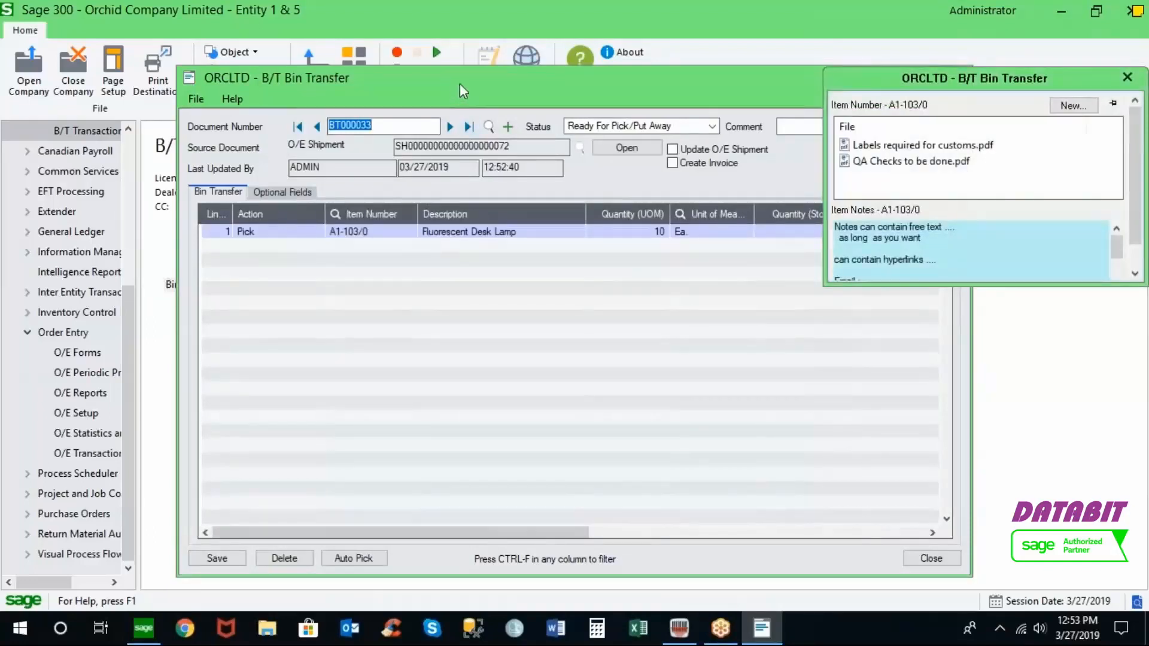
{"action": "left_click_drag", "start_coordinate": [462, 91], "coordinate": [299, 89]}
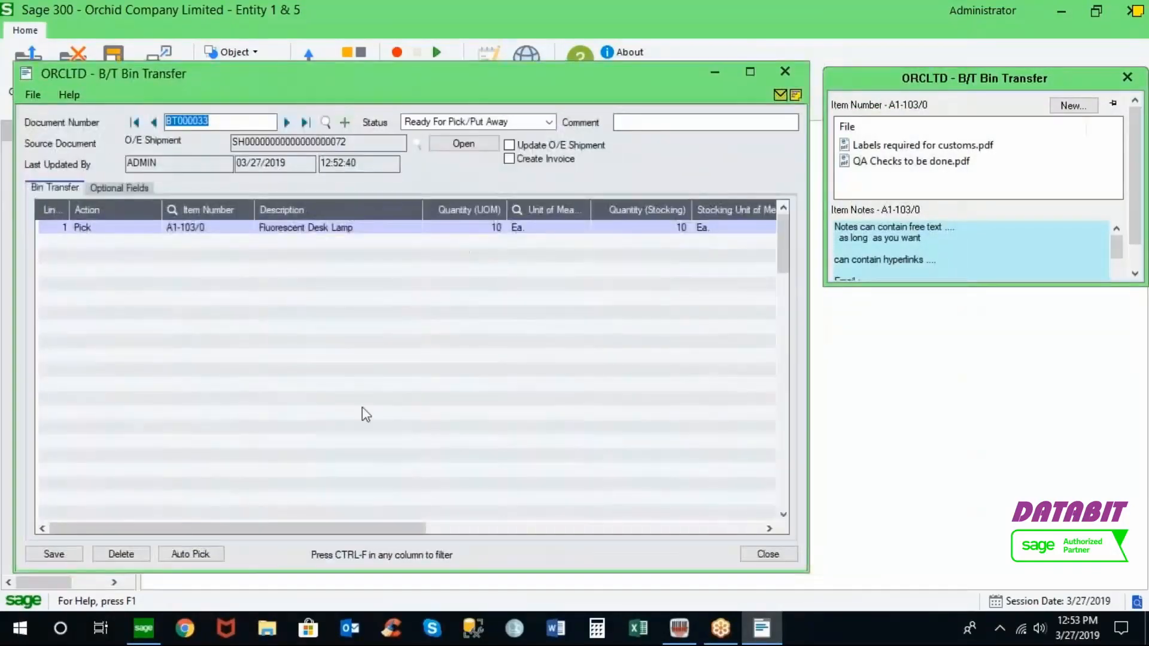
Examine the bin and picked quantity of the A1-103/0 pick line, including its Quantities breakdown.
{"action": "left_click_drag", "start_coordinate": [386, 530], "coordinate": [578, 540]}
{"action": "left_click_drag", "start_coordinate": [699, 542], "coordinate": [731, 541]}
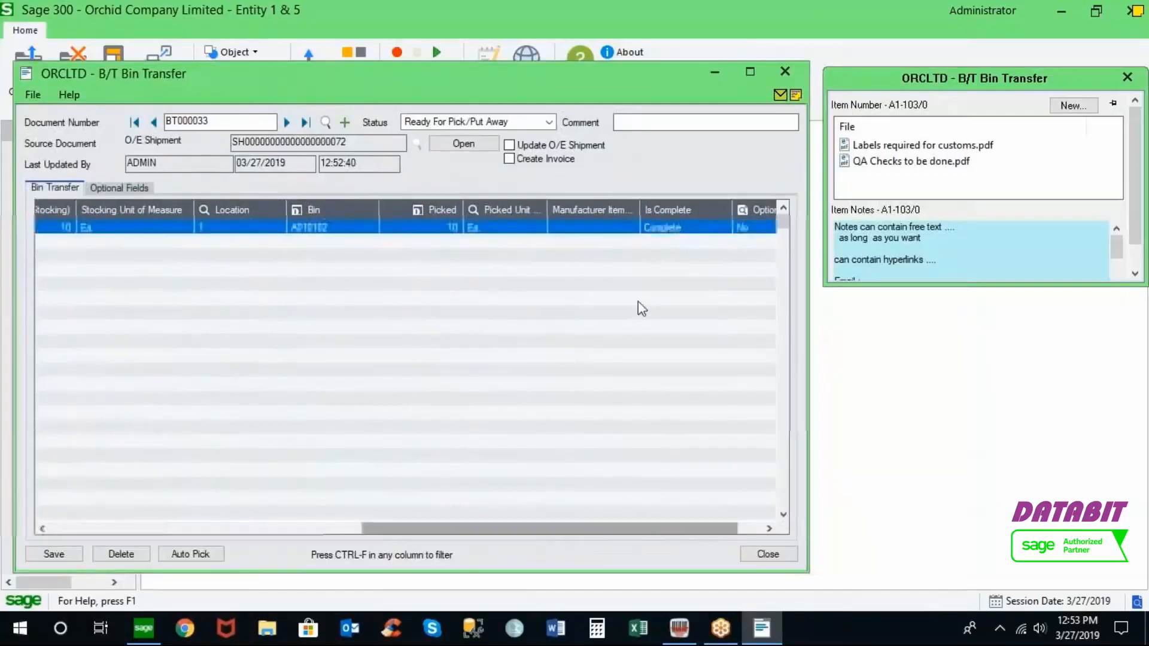
{"action": "left_click", "coordinate": [326, 233]}
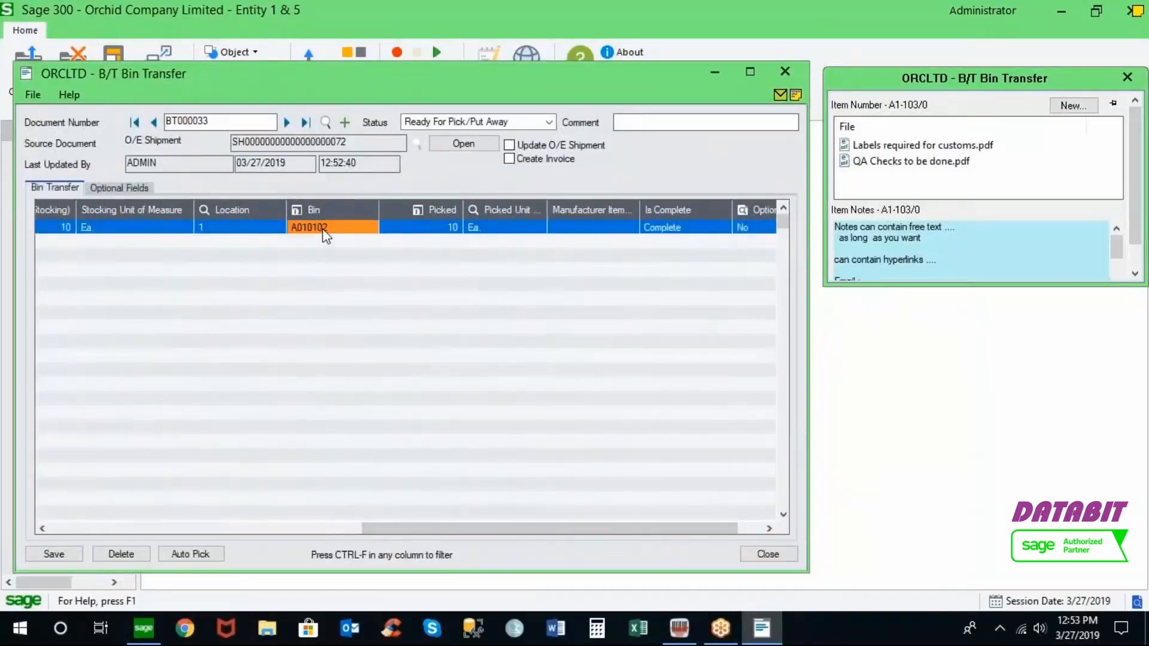
{"action": "left_click", "coordinate": [297, 213]}
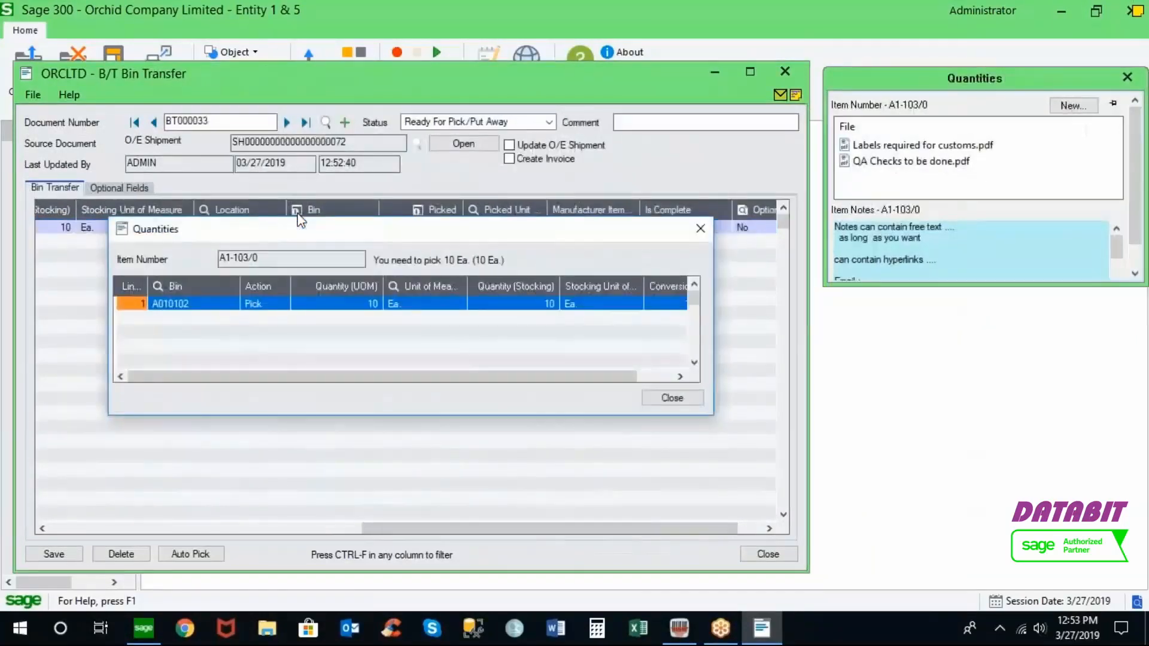
{"action": "left_click", "coordinate": [670, 397]}
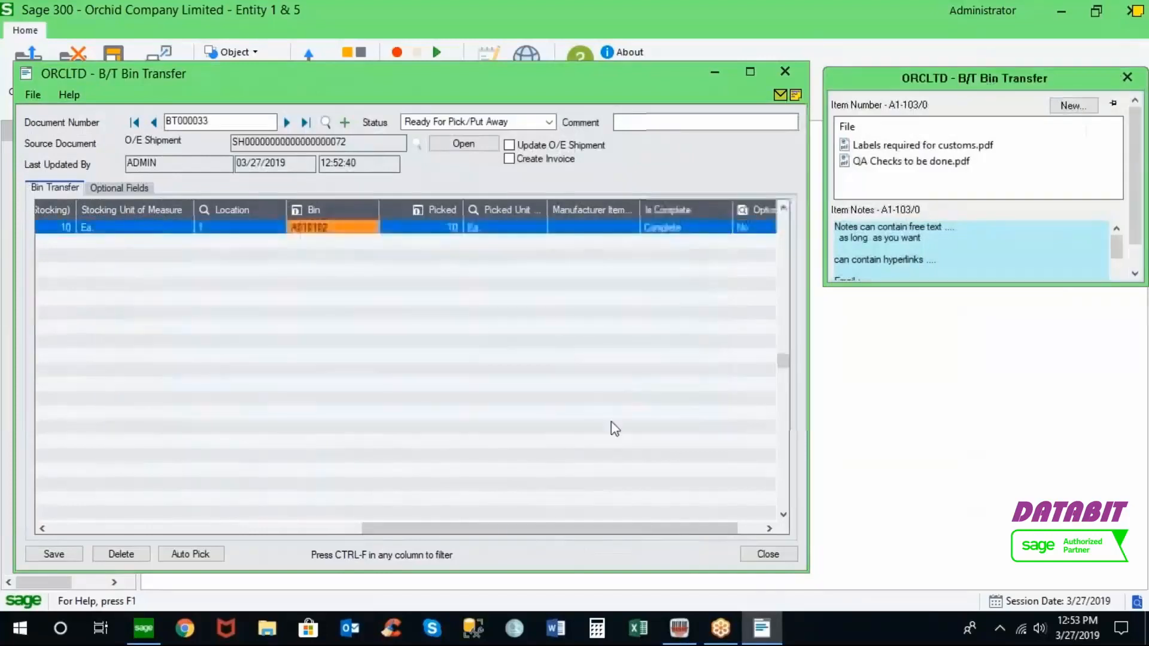
Return to the pick line's first columns and close the bin transfer without saving changes.
{"action": "left_click_drag", "start_coordinate": [469, 526], "coordinate": [71, 537]}
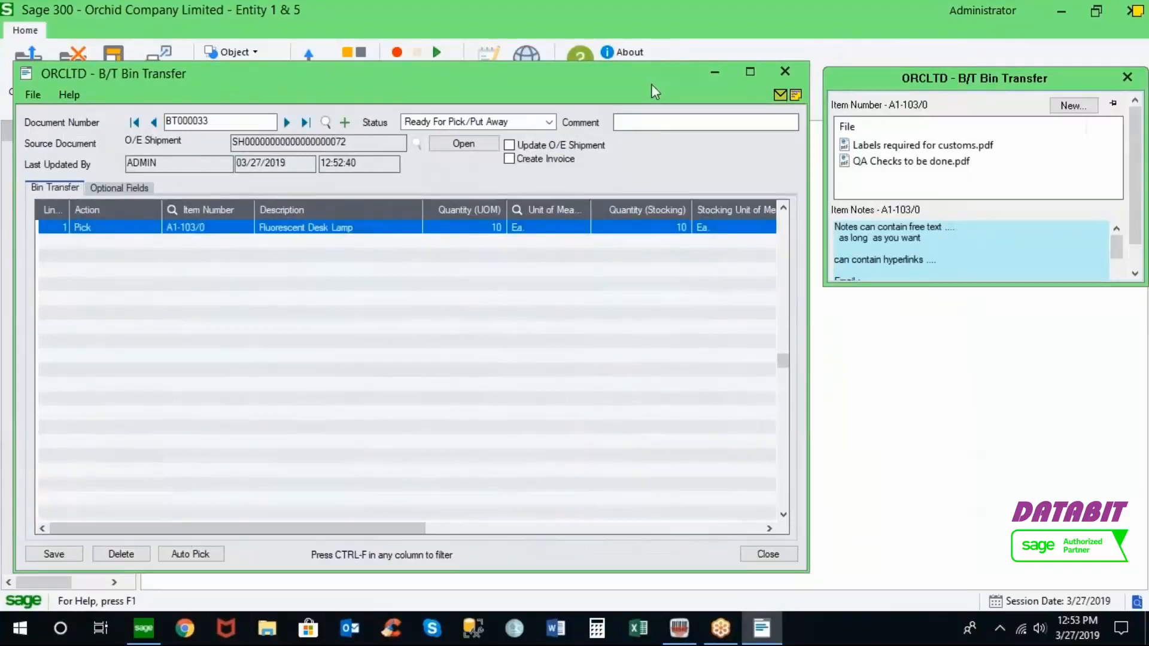
{"action": "left_click_drag", "start_coordinate": [651, 84], "coordinate": [664, 86]}
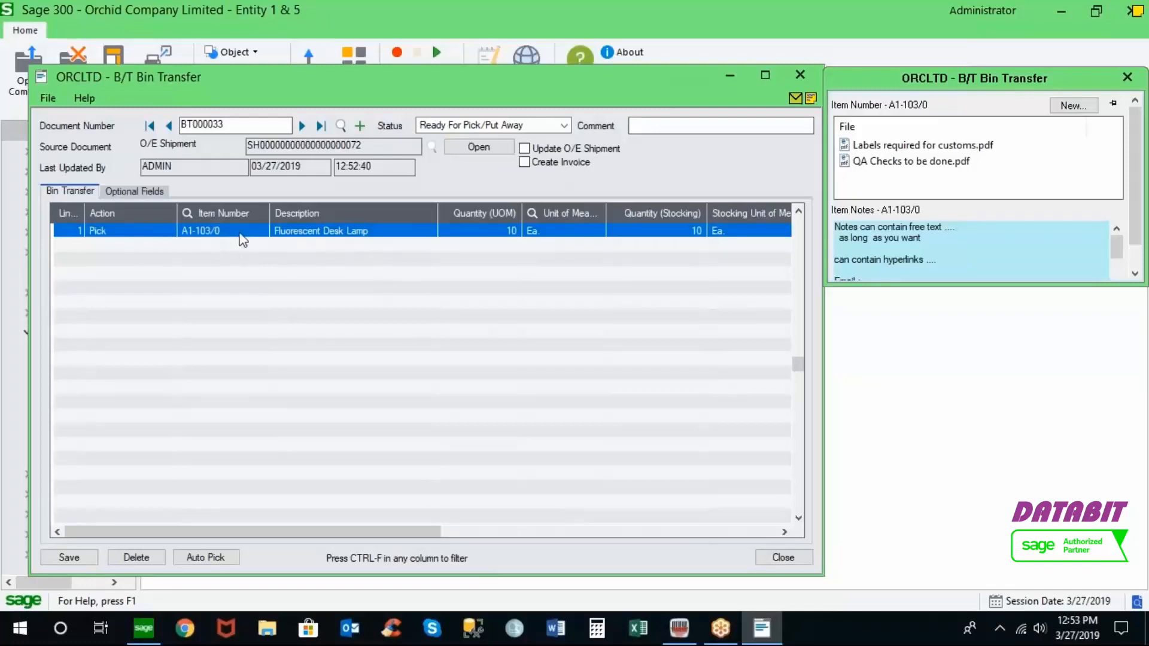
{"action": "left_click", "coordinate": [777, 557]}
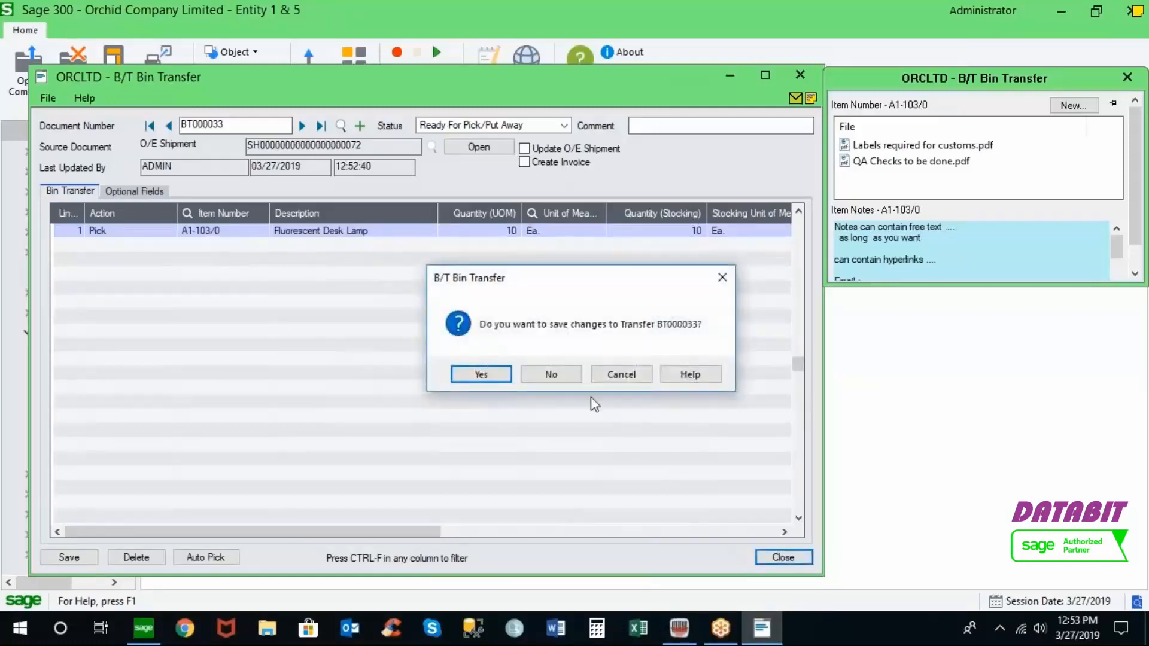
{"action": "left_click", "coordinate": [542, 380]}
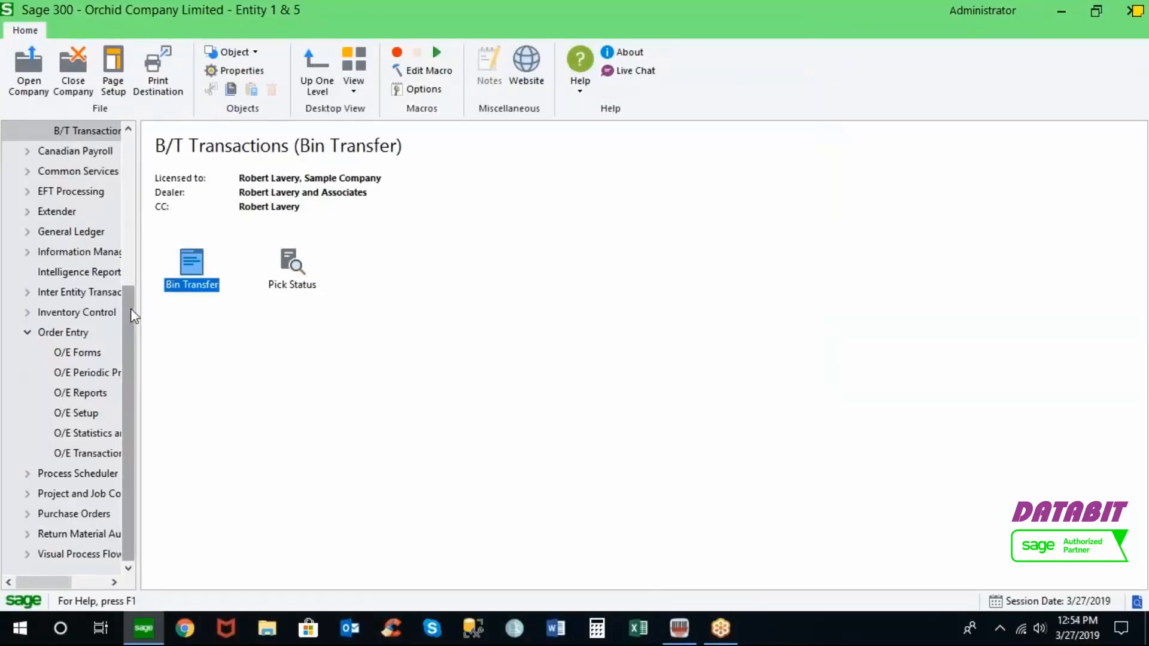
Open Picking Slips from O/E Forms and print by shipment number, including picking slips already printed.
{"action": "mouse_move", "coordinate": [130, 309]}
{"action": "left_mouse_down"}
{"action": "mouse_move", "coordinate": [130, 297]}
{"action": "mouse_move", "coordinate": [128, 322]}
{"action": "left_mouse_up"}
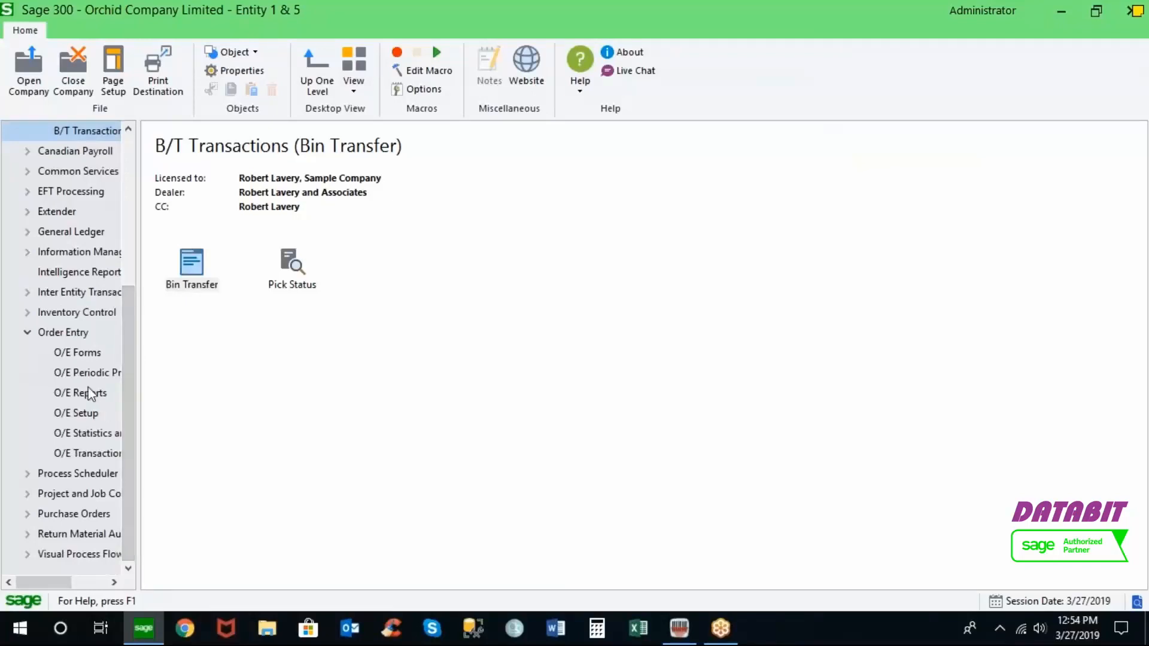
{"action": "left_click", "coordinate": [91, 354]}
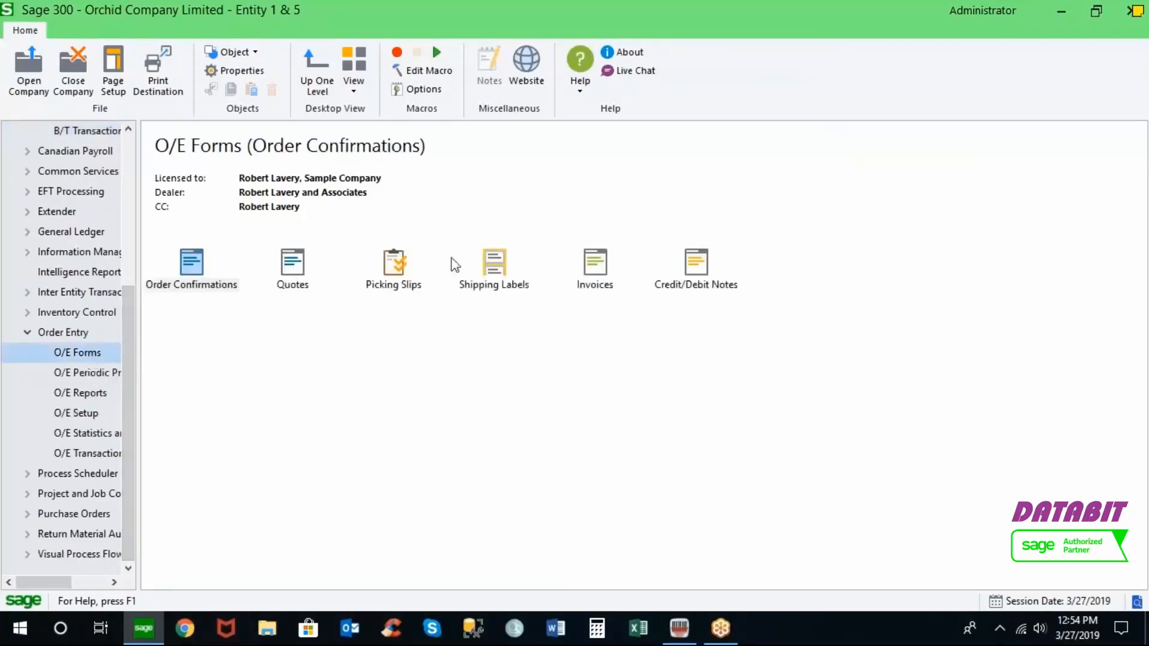
{"action": "double_click", "coordinate": [393, 264]}
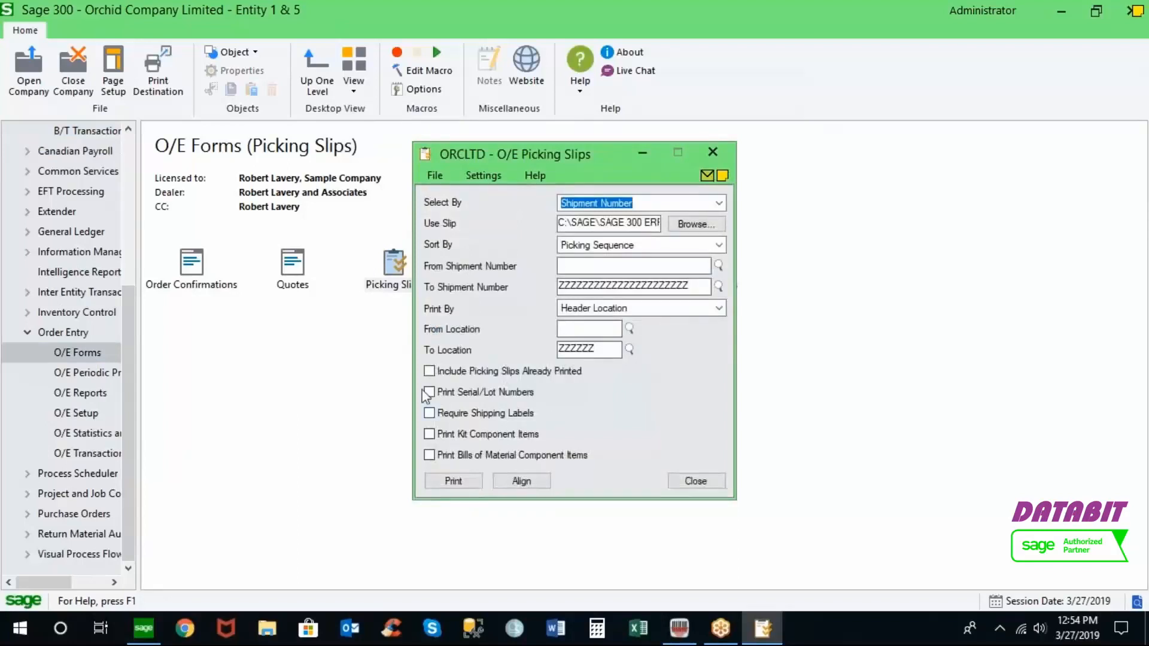
{"action": "left_click", "coordinate": [428, 371]}
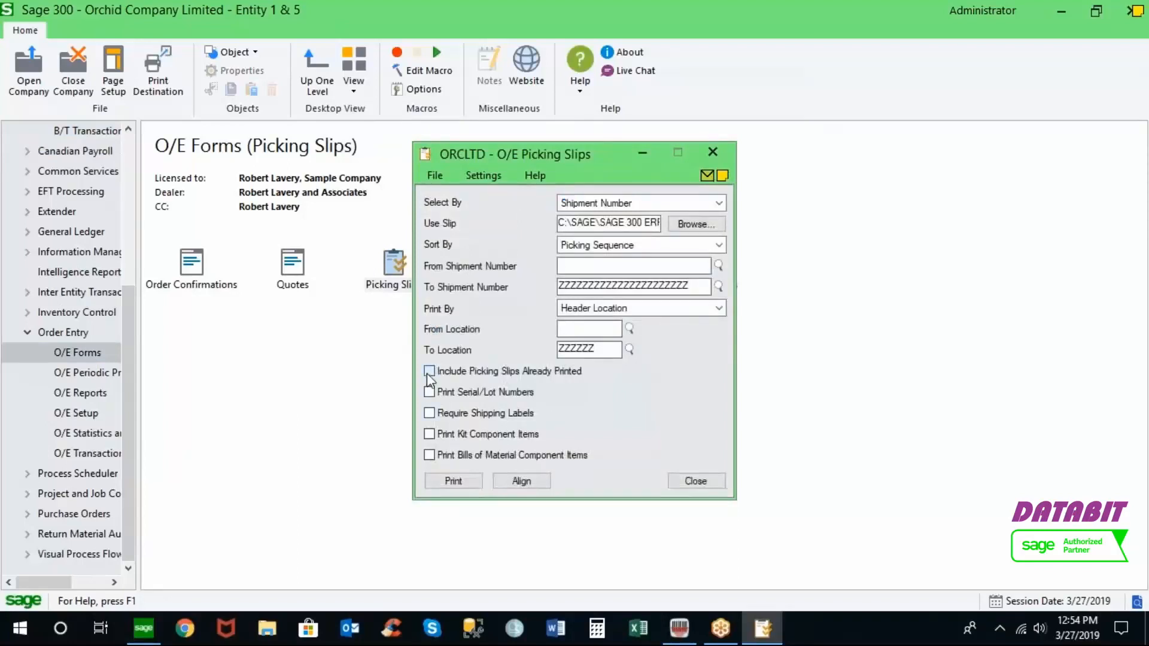
{"action": "left_click", "coordinate": [453, 481]}
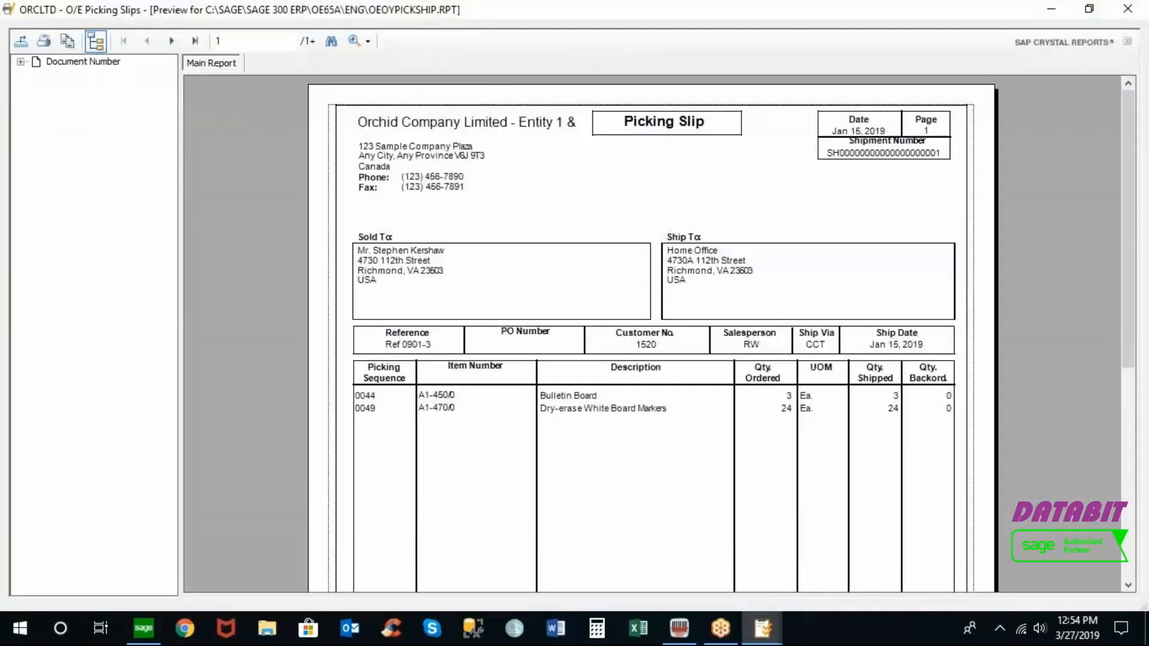
Examine the bin number on the latest shipment's picking slip in the preview, and close the preview and O/E Picking Slips.
{"action": "left_click", "coordinate": [20, 63]}
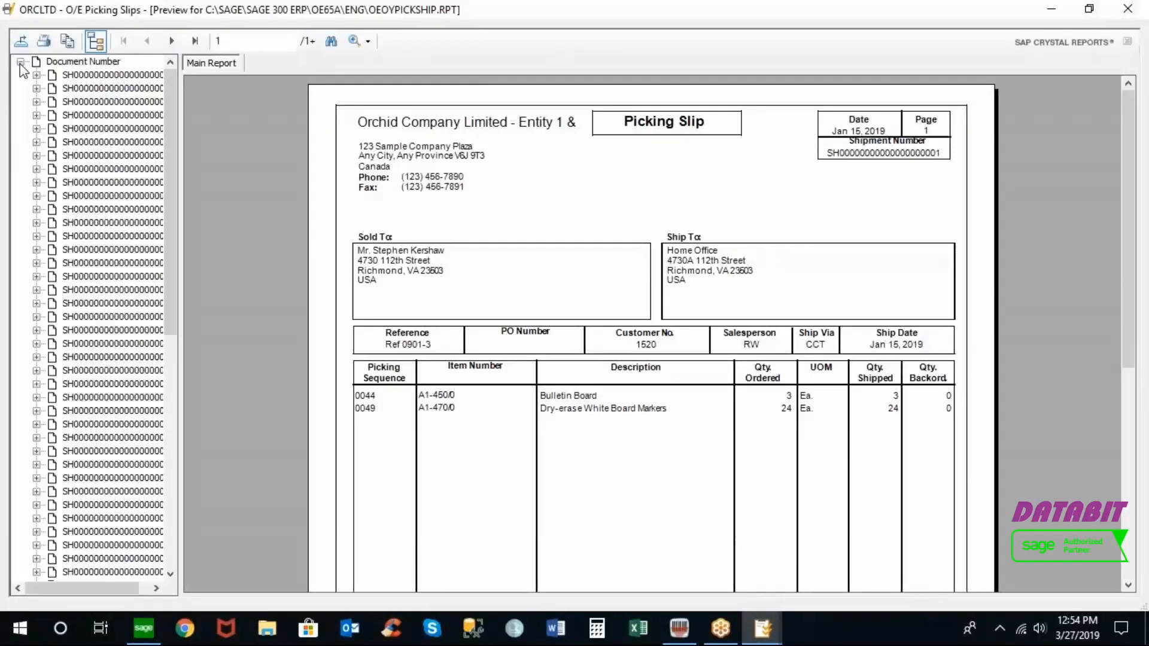
{"action": "left_click_drag", "start_coordinate": [168, 313], "coordinate": [177, 591]}
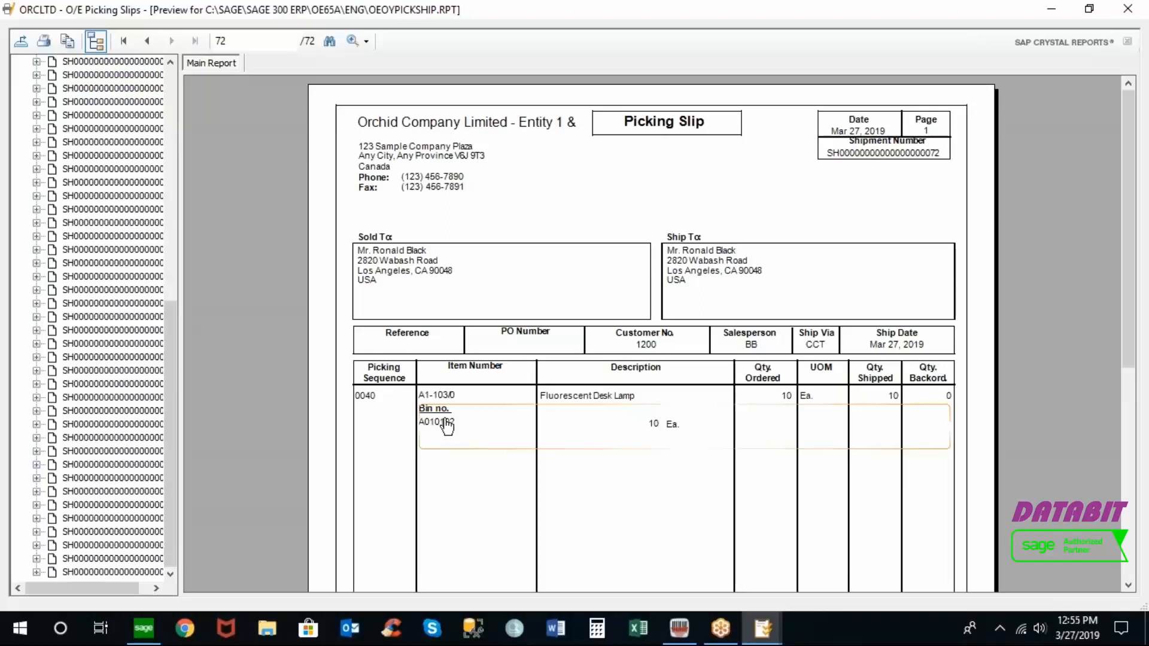
{"action": "left_click_drag", "start_coordinate": [172, 415], "coordinate": [169, 129]}
{"action": "left_click", "coordinate": [21, 61]}
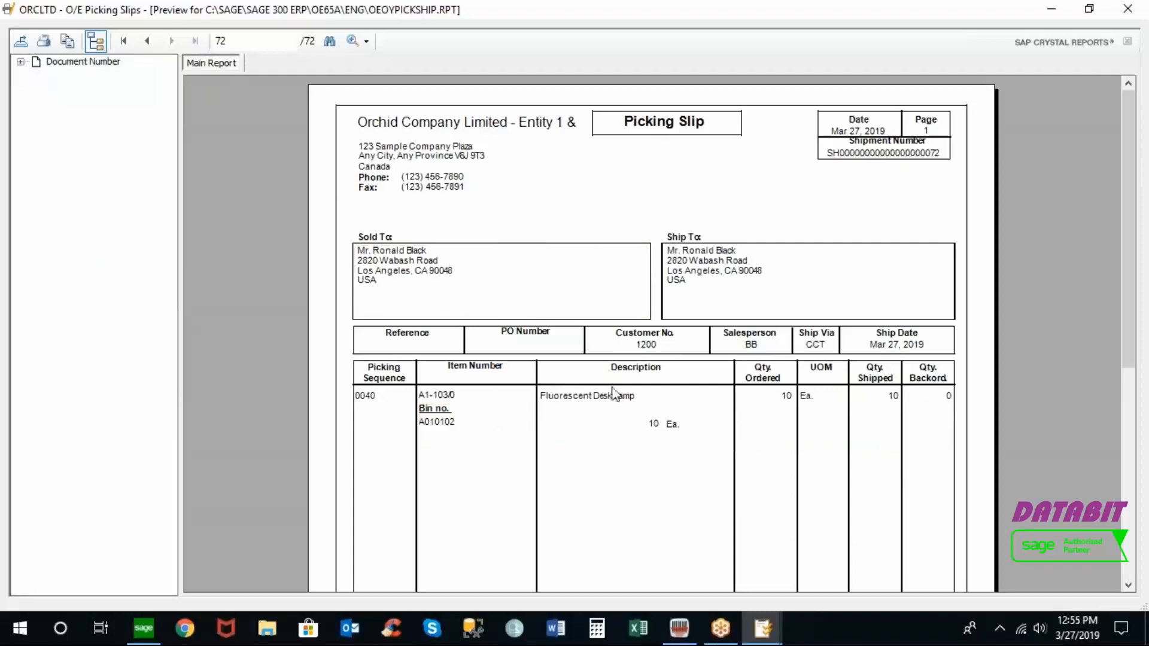
{"action": "left_click", "coordinate": [1128, 9]}
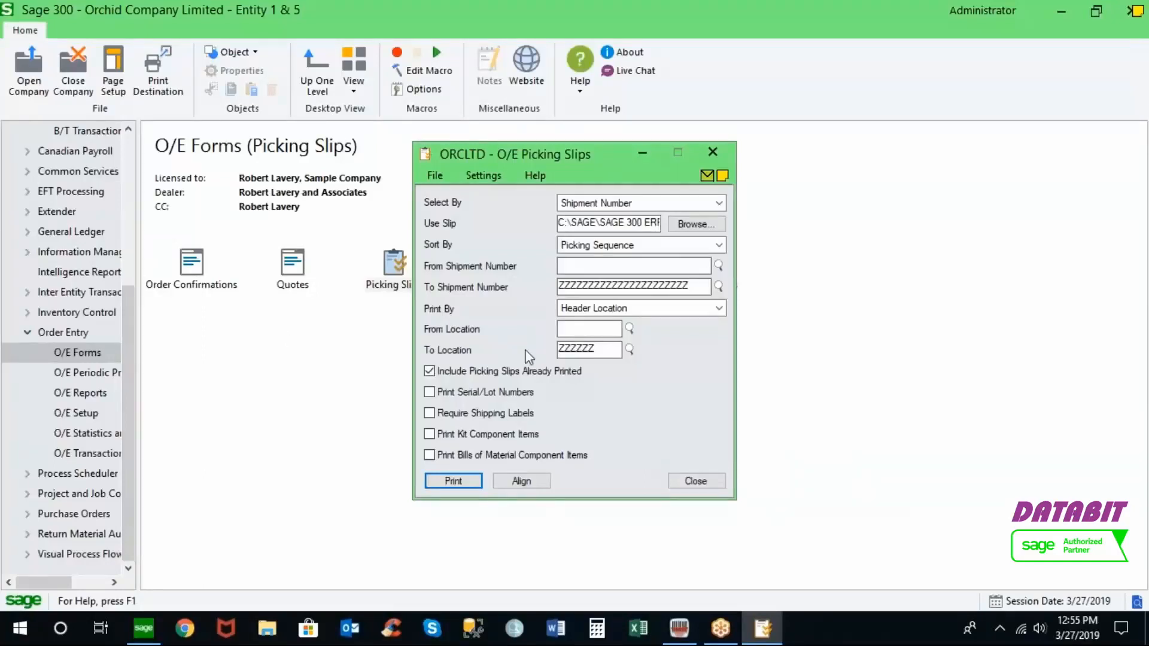
{"action": "left_click", "coordinate": [690, 483]}
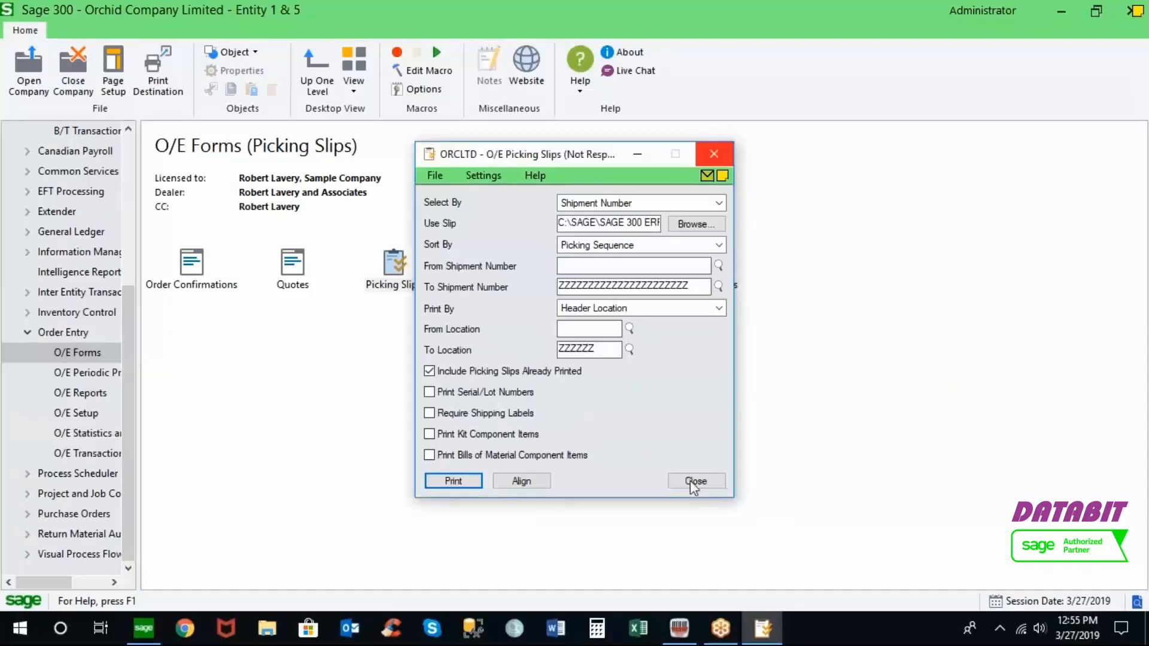
View the B/T Physical Inventory functions and print the Bin Totals vs Location Totals report from B/T Analytical Reports.
{"action": "left_click_drag", "start_coordinate": [128, 322], "coordinate": [102, 184]}
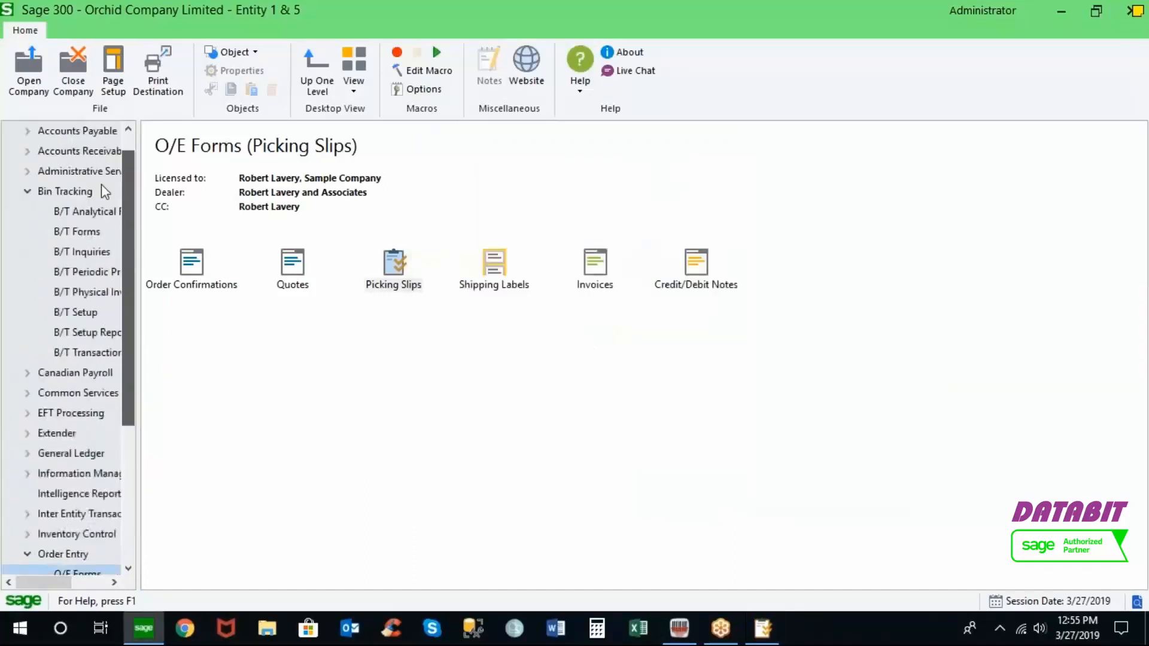
{"action": "left_click", "coordinate": [84, 293]}
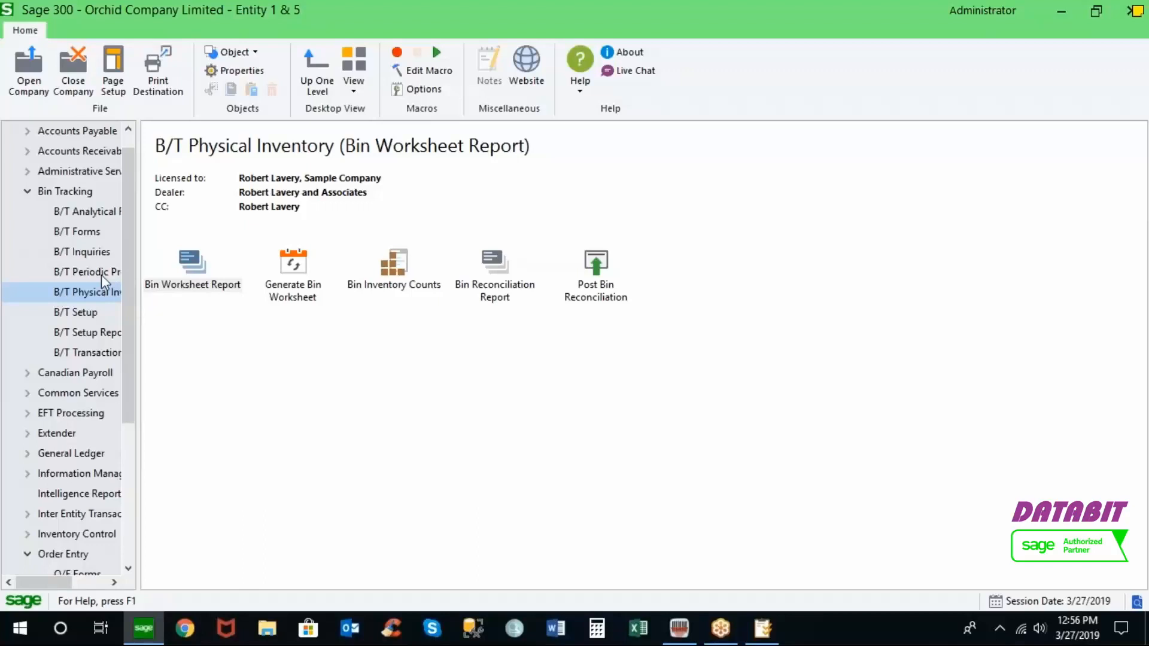
{"action": "left_click", "coordinate": [90, 211]}
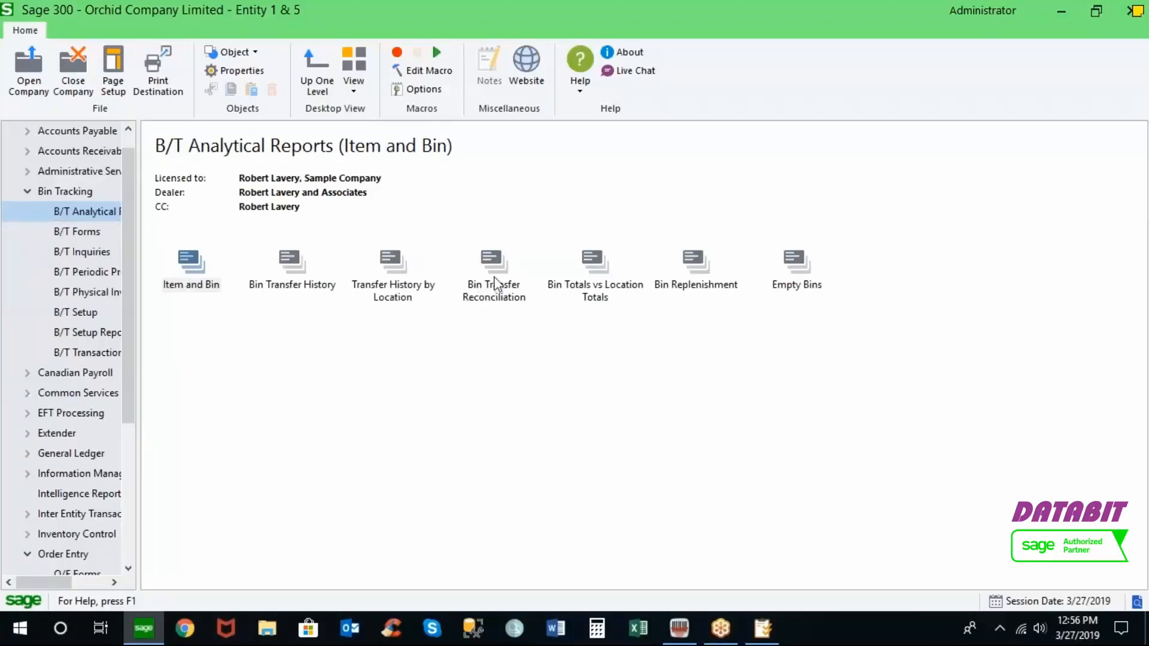
{"action": "left_click", "coordinate": [595, 264]}
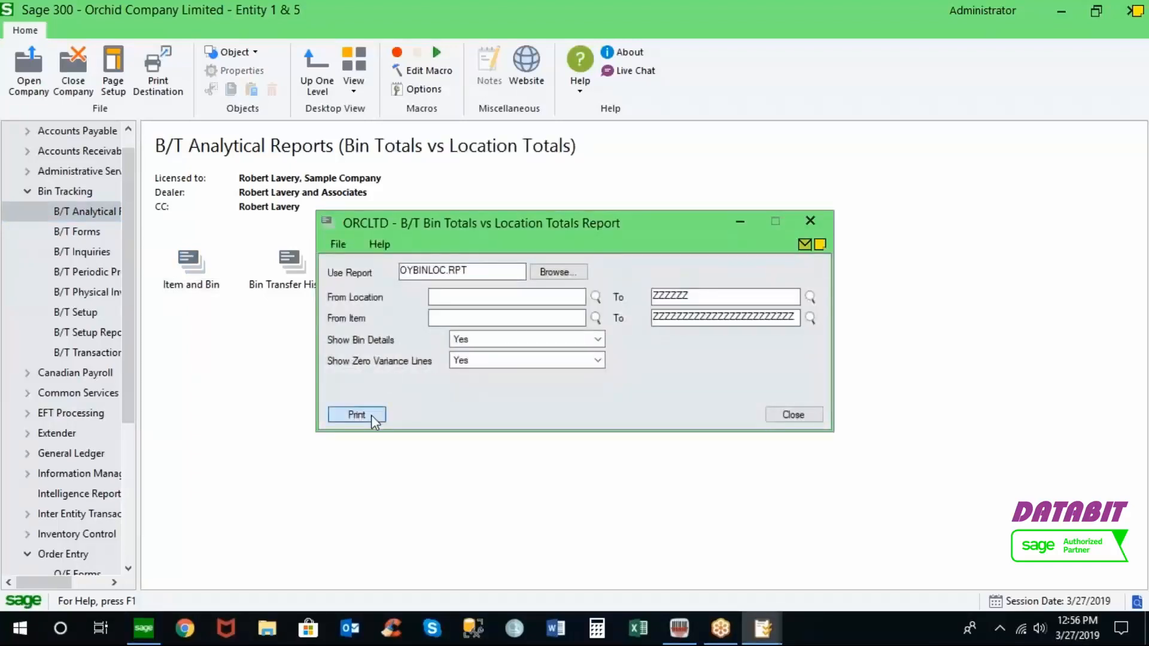
{"action": "left_click", "coordinate": [371, 415]}
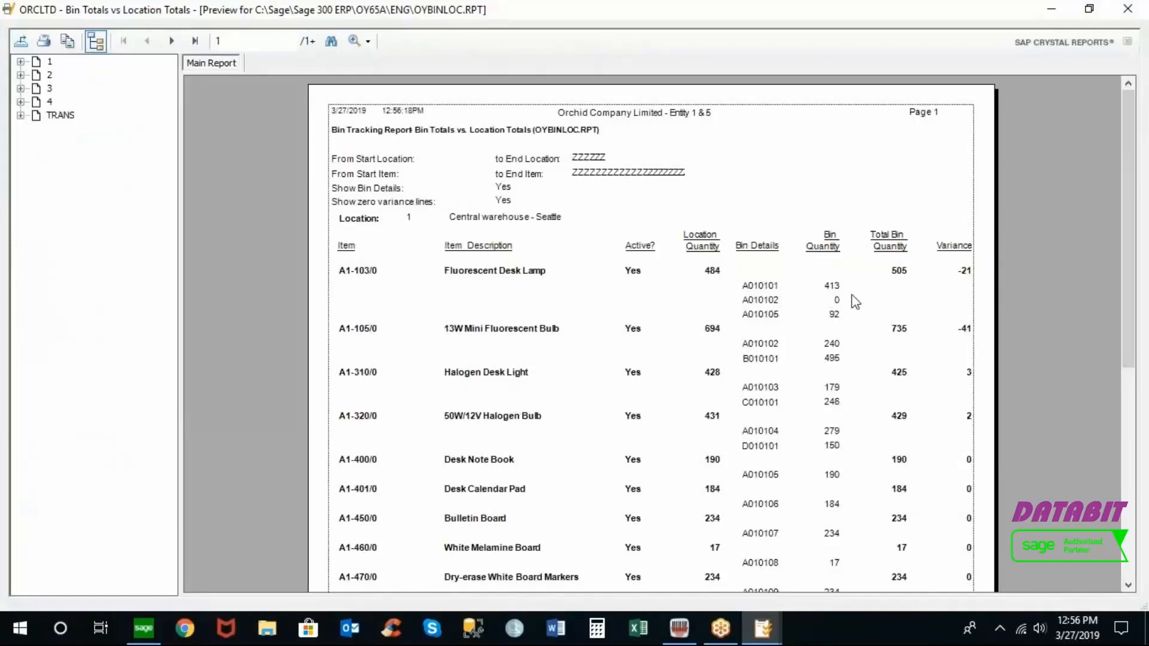
Compare location quantity, total bin quantity and variance for A1-103/0 and A1-105/0, and look through the remaining items in the report.
{"action": "left_click", "coordinate": [831, 288]}
{"action": "left_click", "coordinate": [896, 275]}
{"action": "left_click", "coordinate": [965, 277]}
{"action": "left_click", "coordinate": [712, 277]}
{"action": "left_click", "coordinate": [896, 276]}
{"action": "left_click", "coordinate": [903, 329]}
{"action": "left_click", "coordinate": [718, 330]}
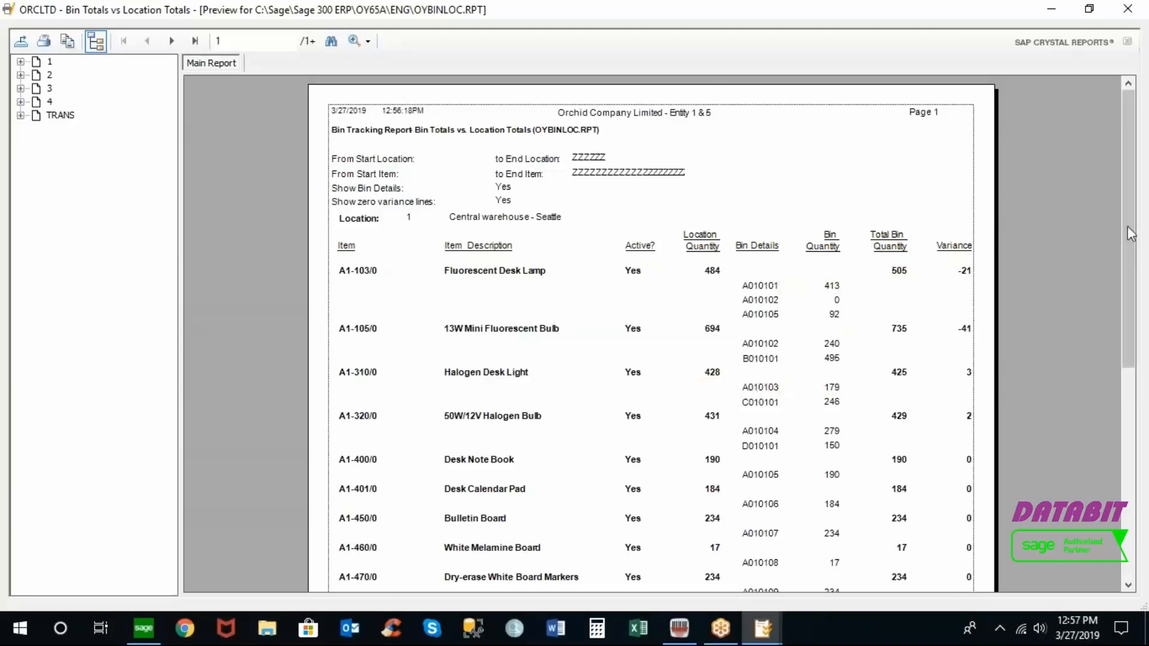
{"action": "left_click_drag", "start_coordinate": [1129, 229], "coordinate": [1126, 382]}
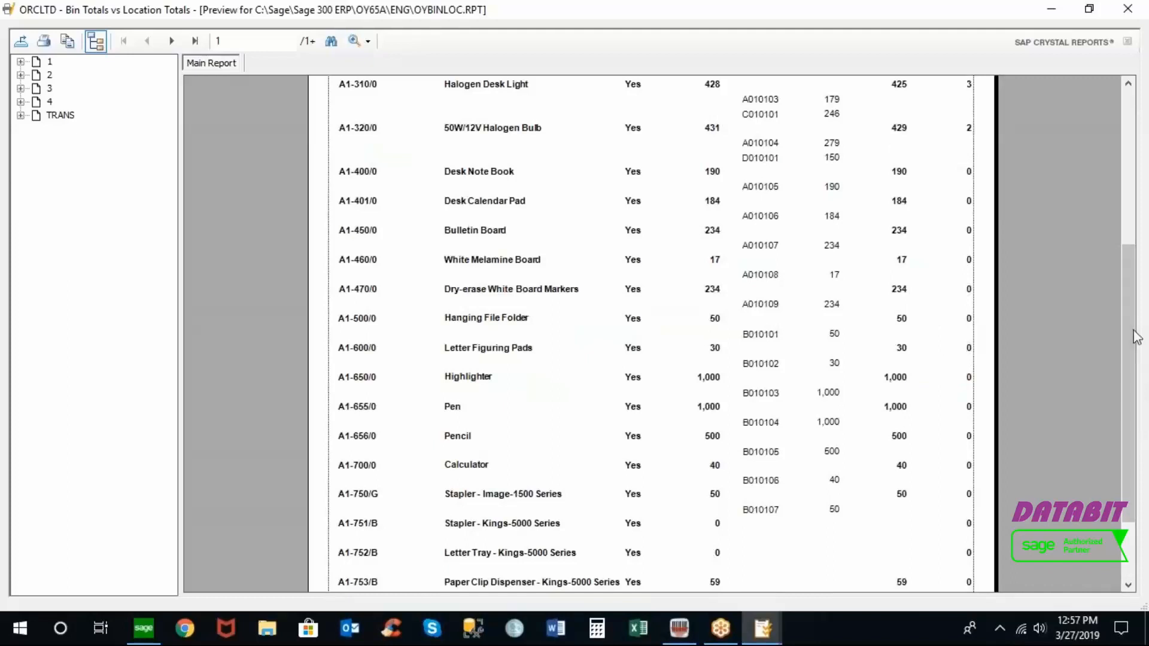
Check the variance of A1-103/0 again in the report, and close the preview and the Bin Totals vs Location Totals window.
{"action": "left_click_drag", "start_coordinate": [1131, 335], "coordinate": [1102, 212]}
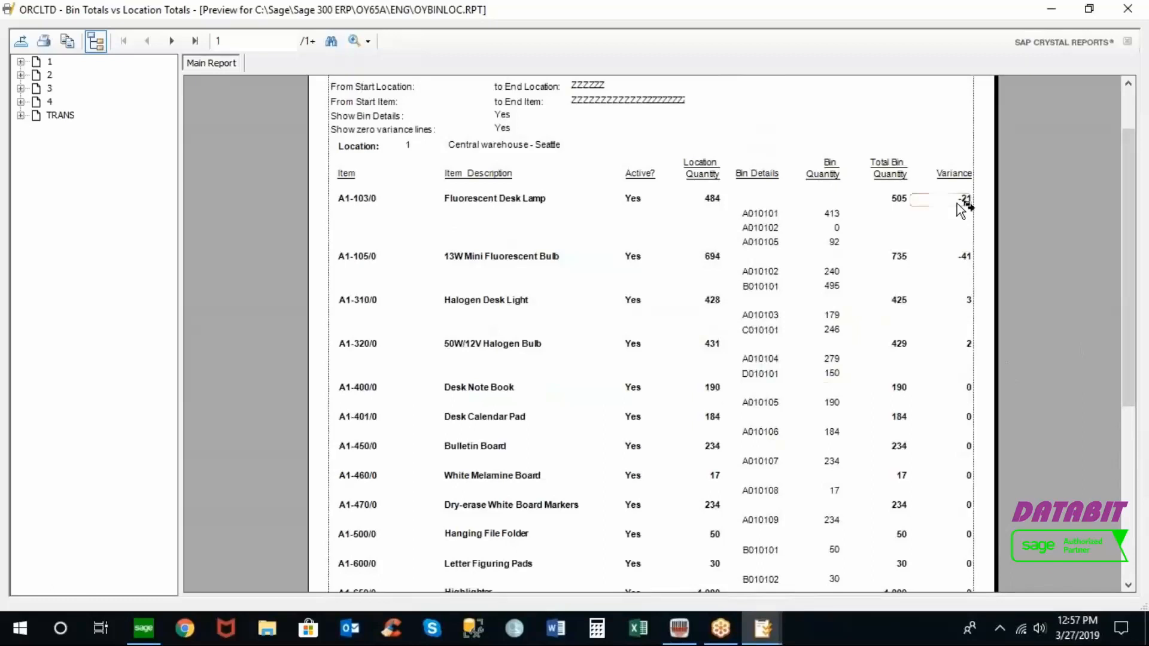
{"action": "left_click", "coordinate": [1127, 9]}
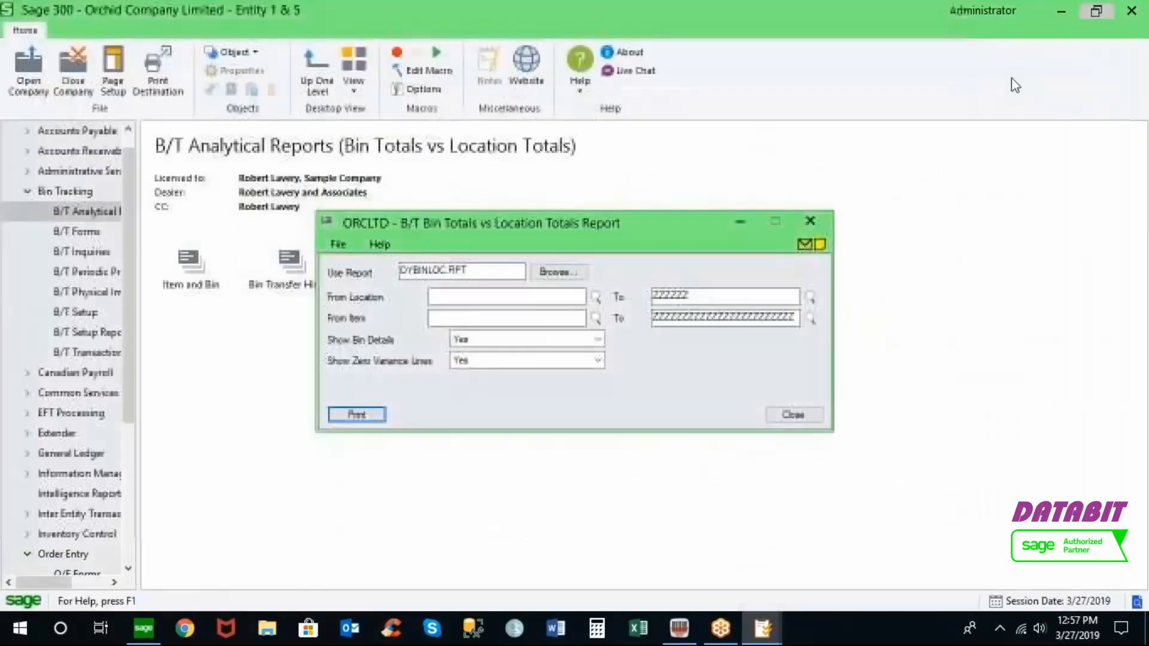
{"action": "left_click", "coordinate": [784, 415]}
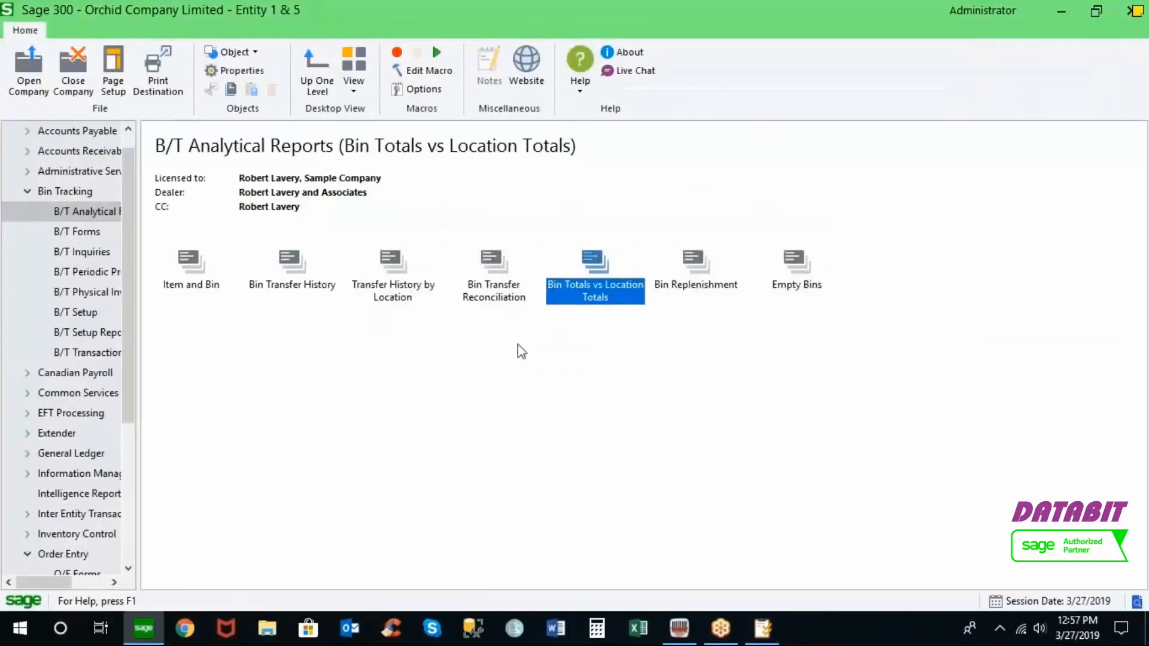
Print the Empty Bins report for all locations and bins to the preview, and close the preview and the report window.
{"action": "left_click", "coordinate": [690, 267]}
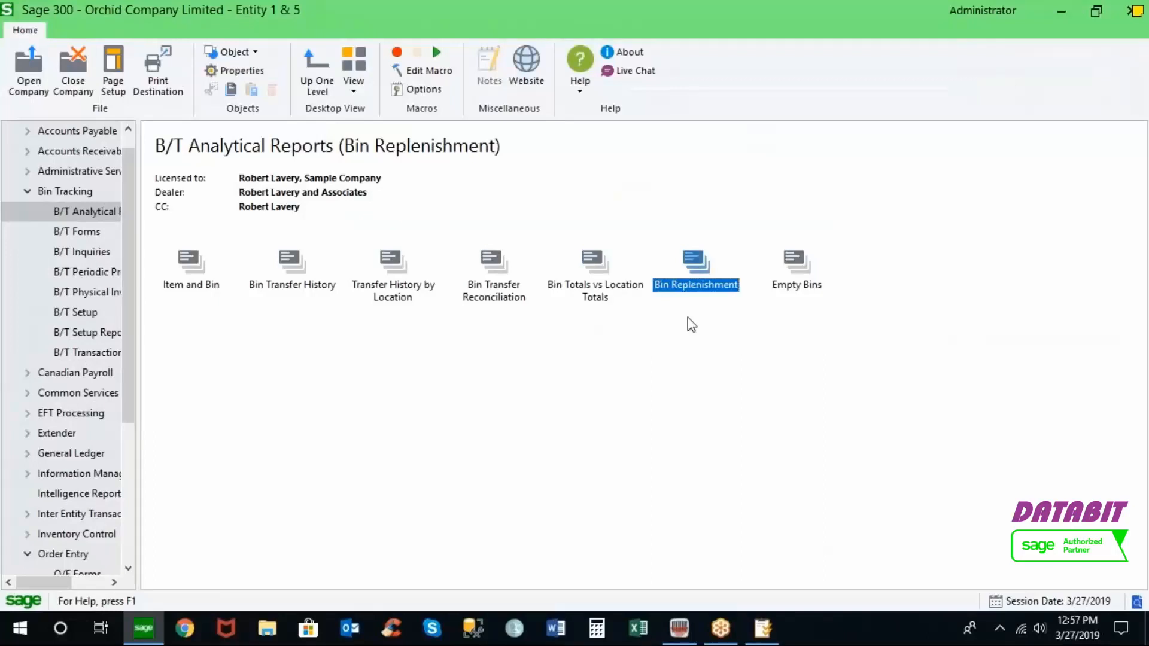
{"action": "double_click", "coordinate": [803, 267]}
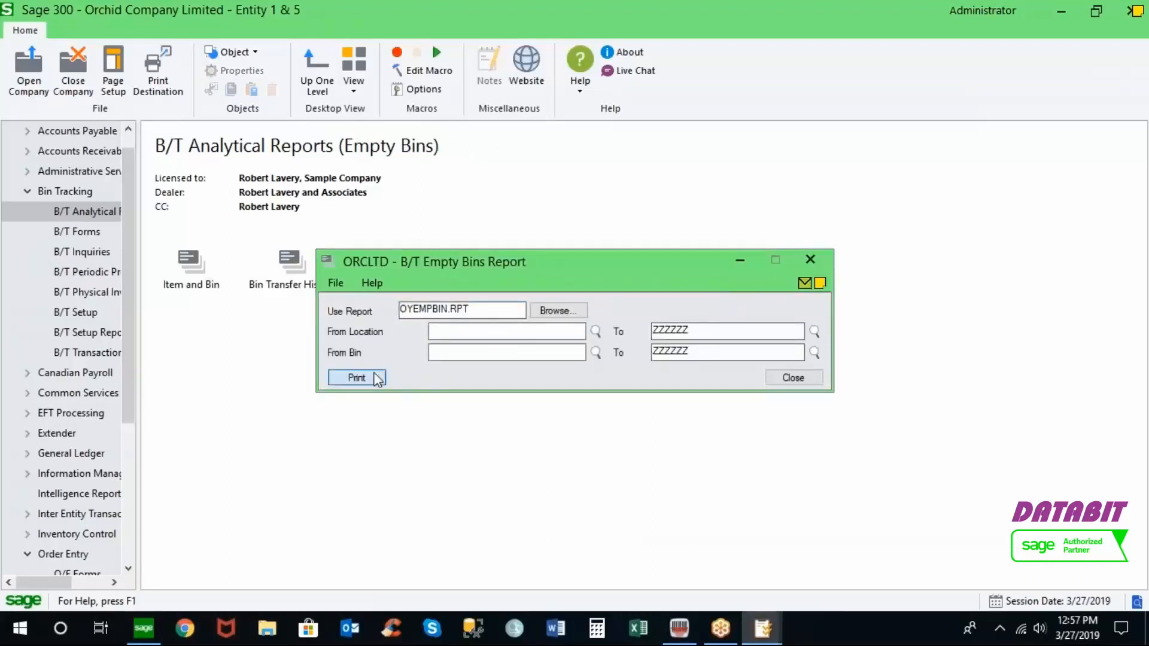
{"action": "left_click", "coordinate": [377, 378]}
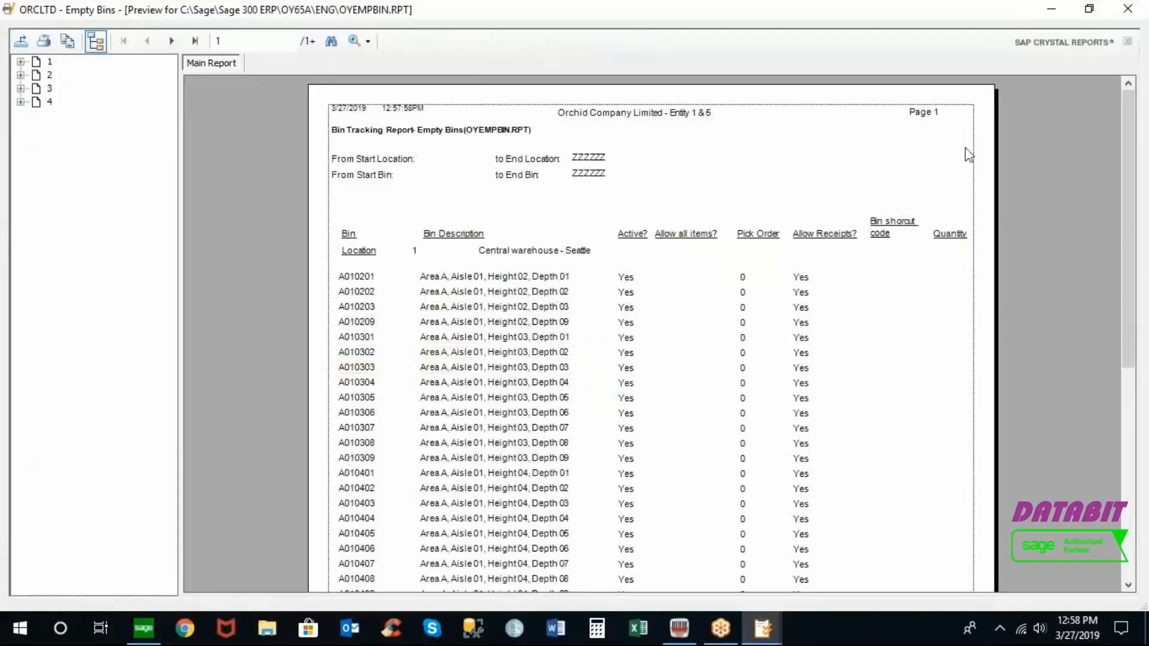
{"action": "left_click", "coordinate": [1129, 9]}
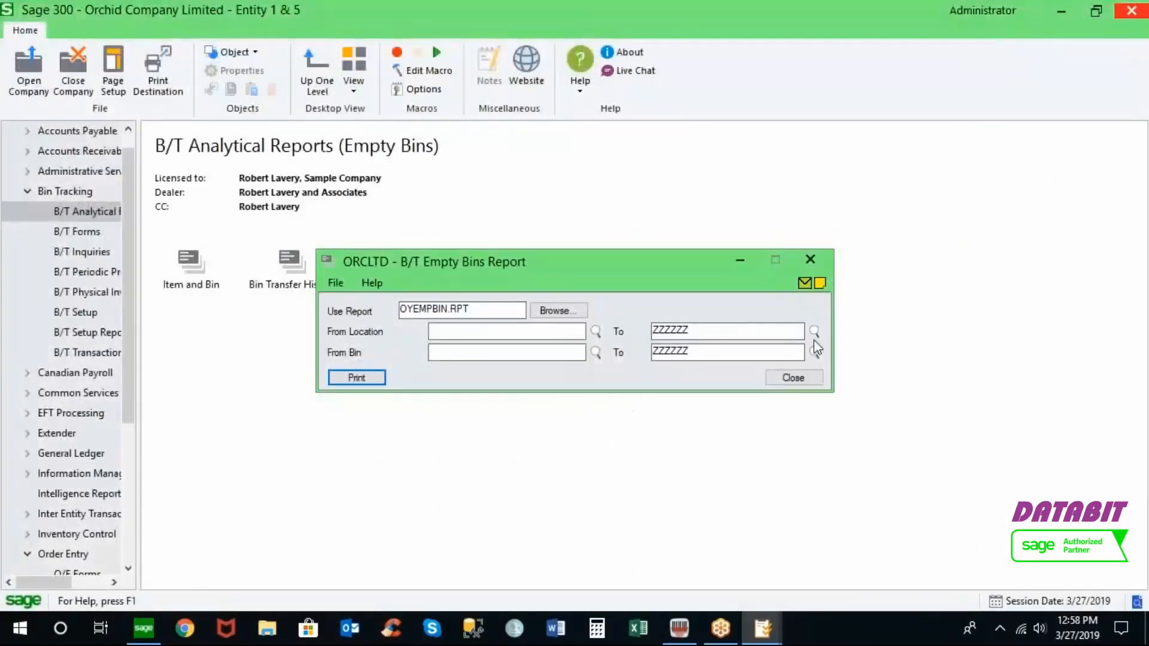
{"action": "left_click", "coordinate": [804, 378]}
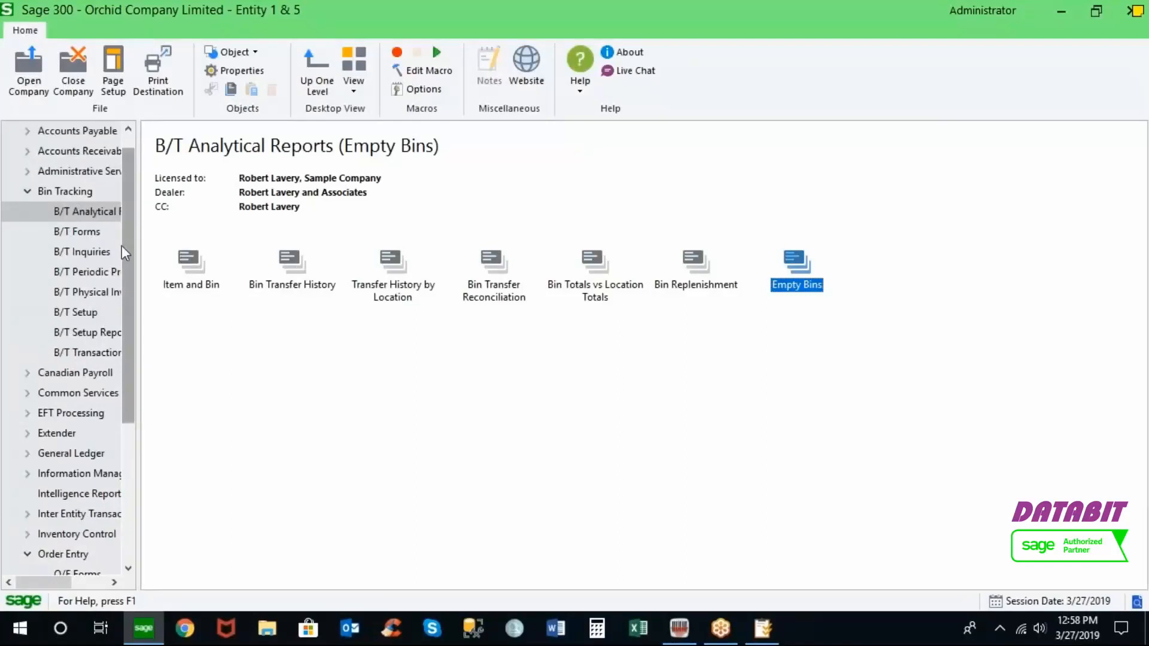
View the B/T Forms and B/T Periodic Processing functions, and open Item and Bin Inquiry from B/T Inquiries.
{"action": "left_click", "coordinate": [95, 235]}
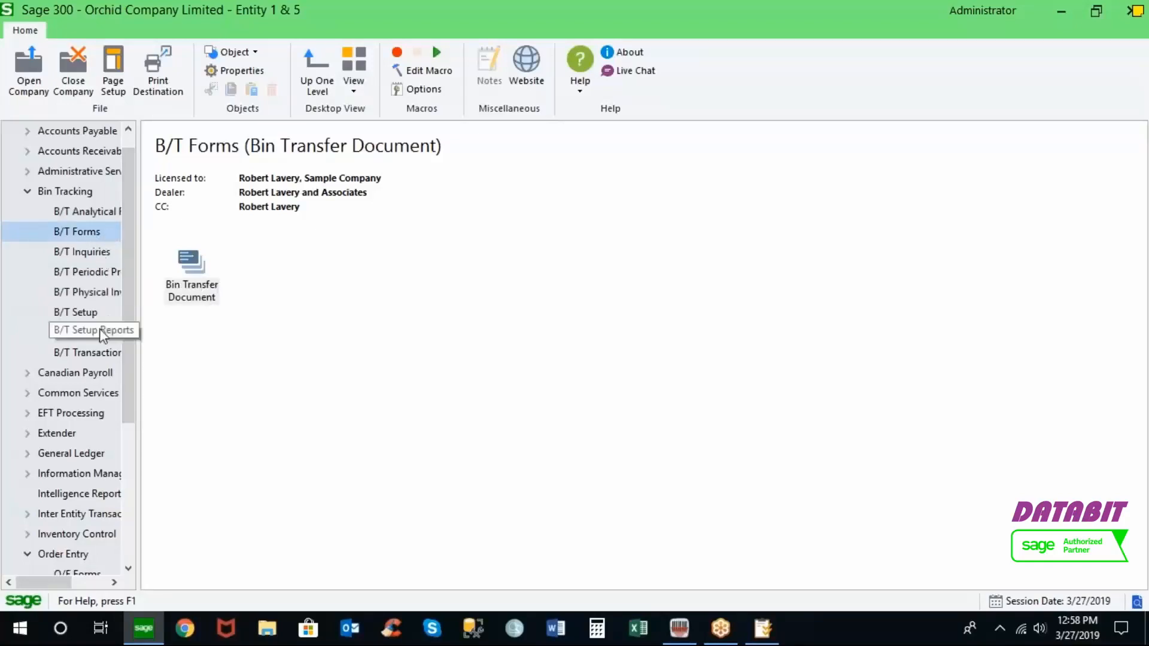
{"action": "left_click", "coordinate": [103, 273]}
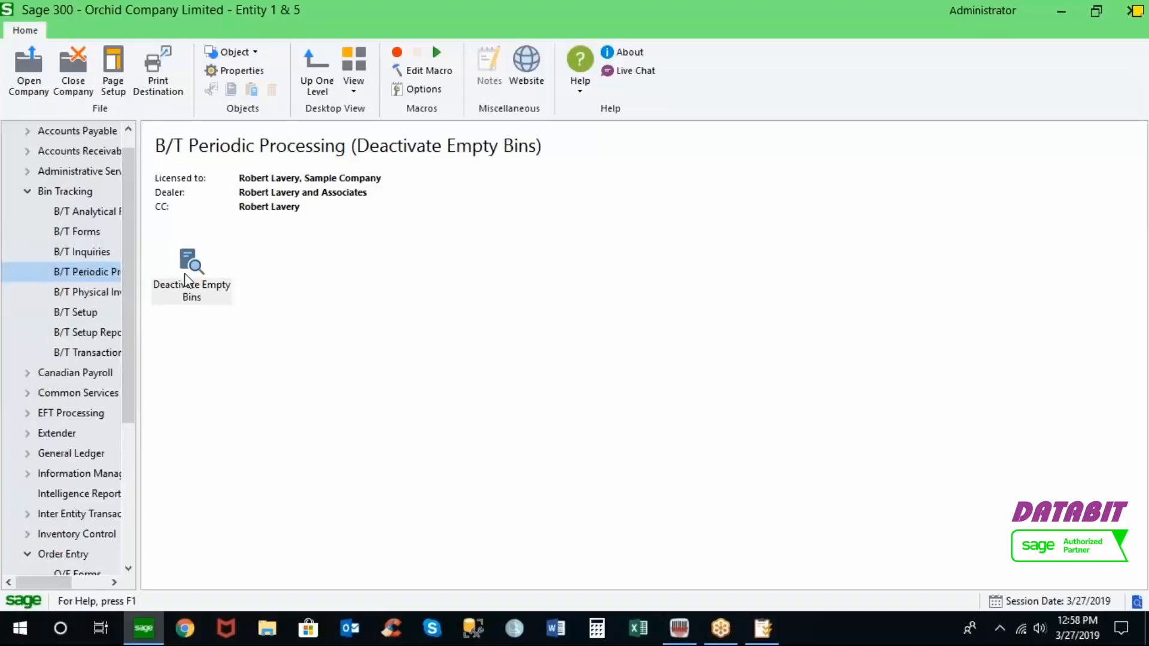
{"action": "left_click", "coordinate": [87, 254]}
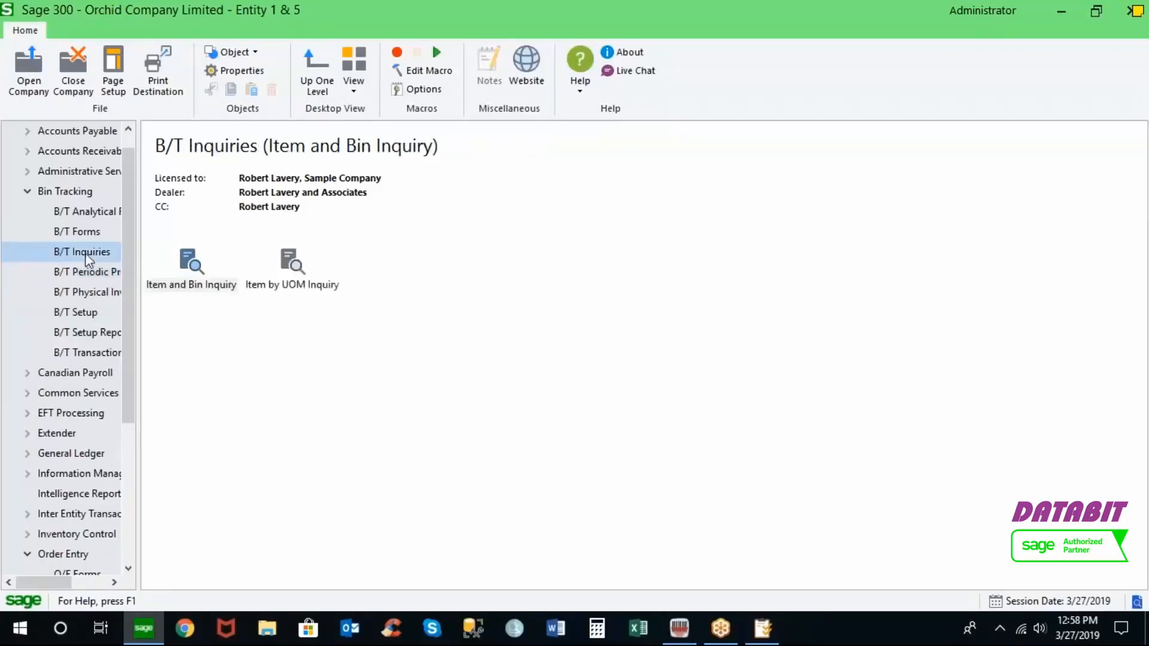
{"action": "double_click", "coordinate": [205, 282]}
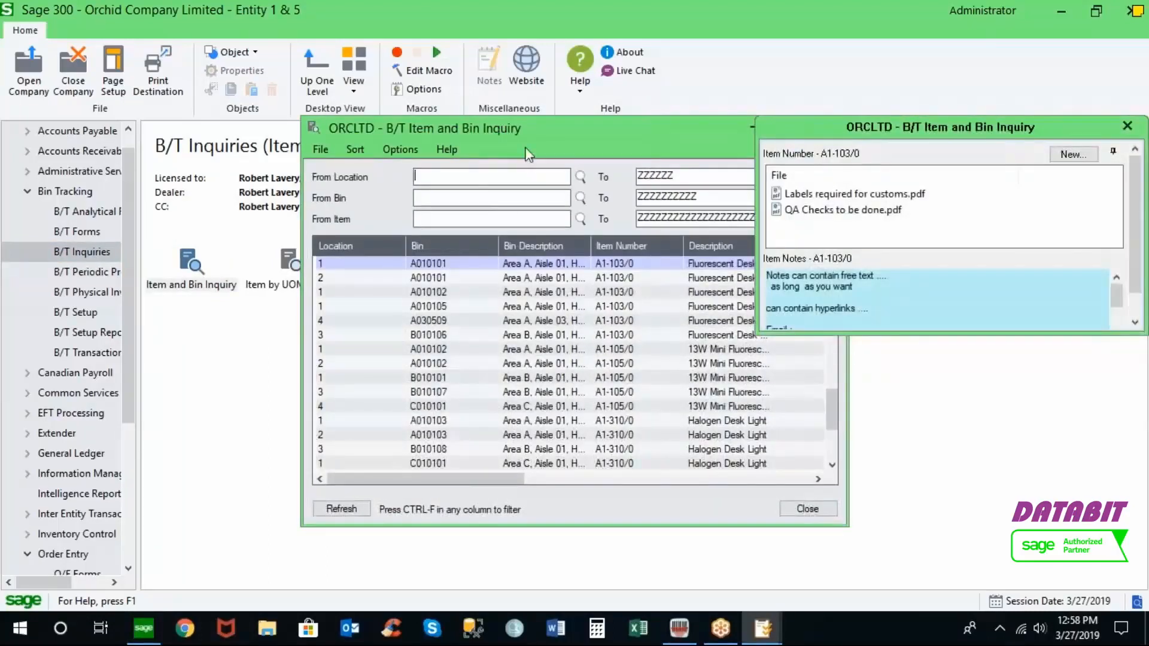
{"action": "left_click_drag", "start_coordinate": [424, 122], "coordinate": [335, 110]}
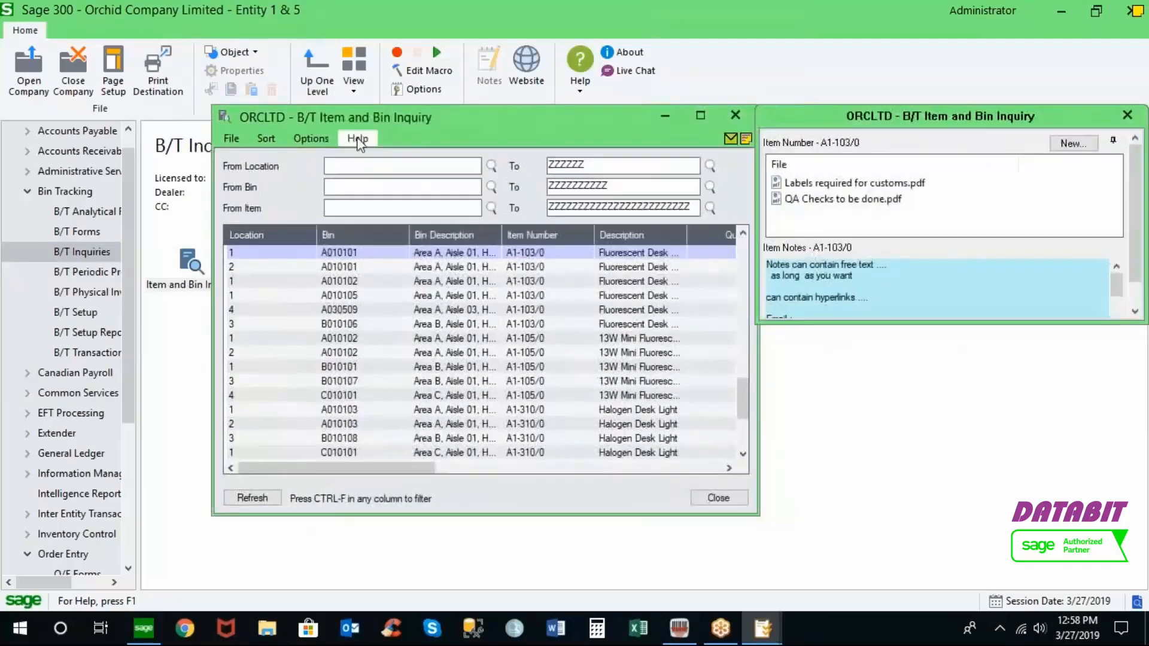
Sort the Item and Bin Inquiry list by location, item, bin, and re-sort it by location, bin, item.
{"action": "left_click", "coordinate": [266, 139]}
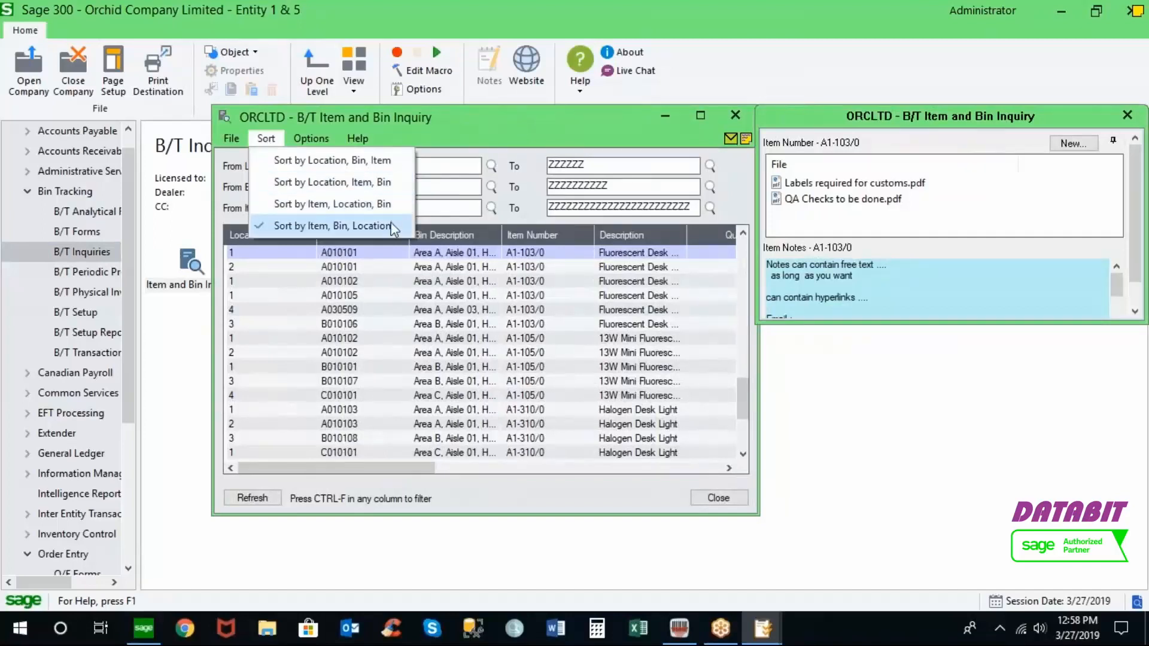
{"action": "left_click", "coordinate": [345, 183]}
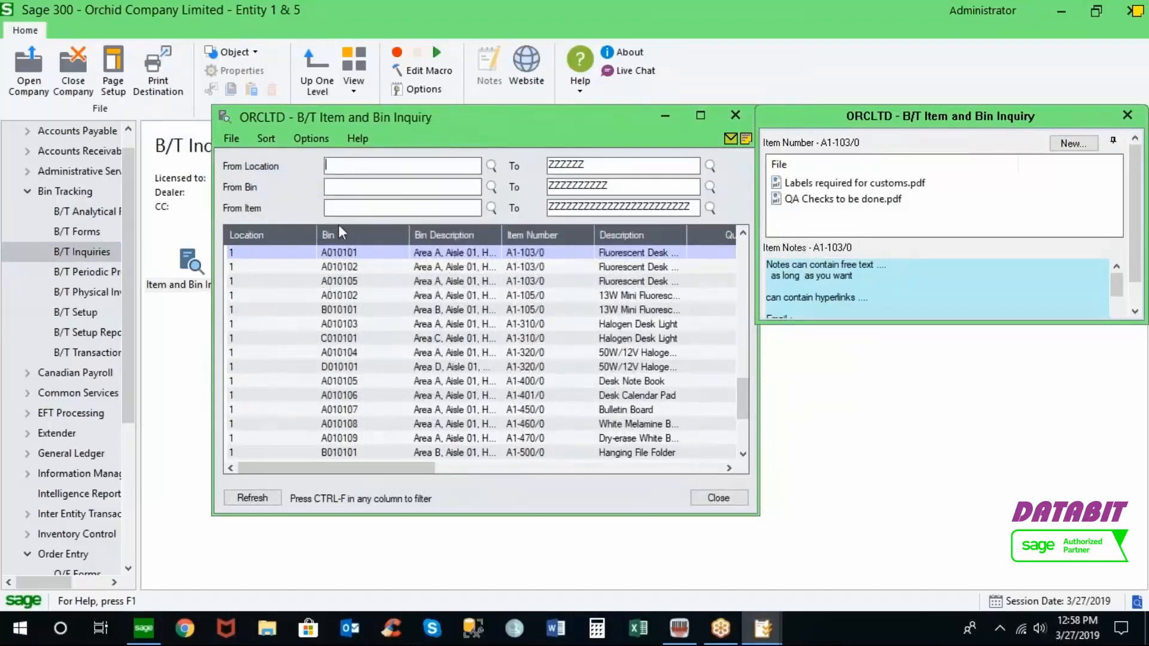
{"action": "left_click", "coordinate": [266, 139]}
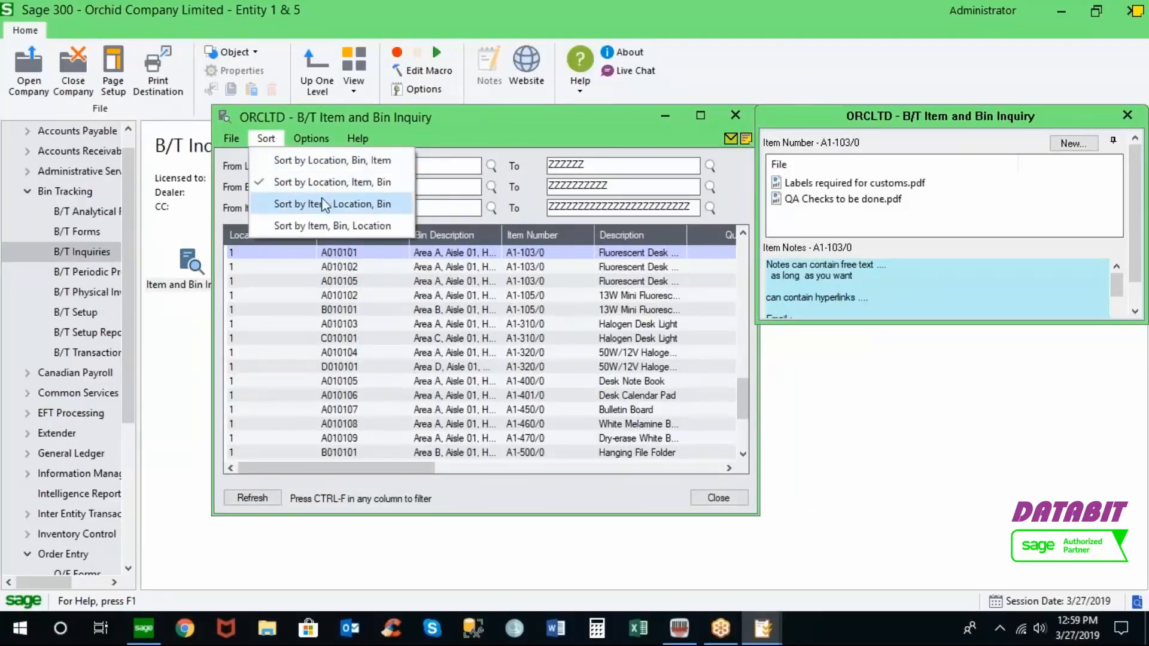
{"action": "left_click", "coordinate": [332, 160]}
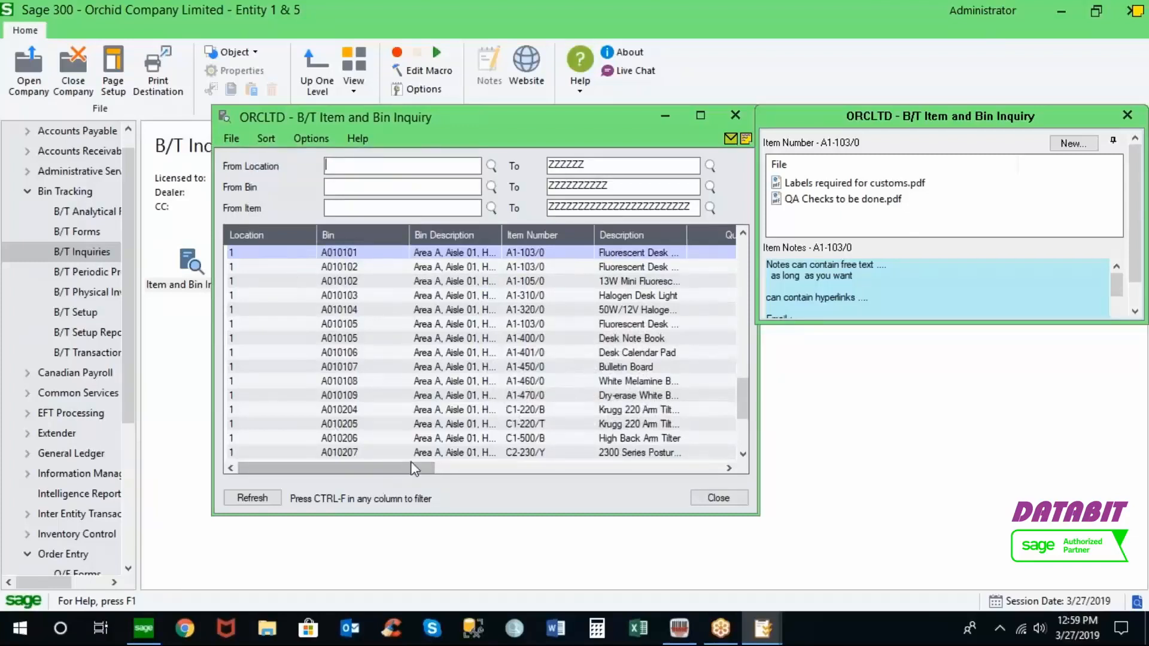
Compare the stocking quantity, I/C quantity and variance columns for the listed bins, and close Item and Bin Inquiry.
{"action": "left_click", "coordinate": [379, 468]}
{"action": "left_click", "coordinate": [517, 468]}
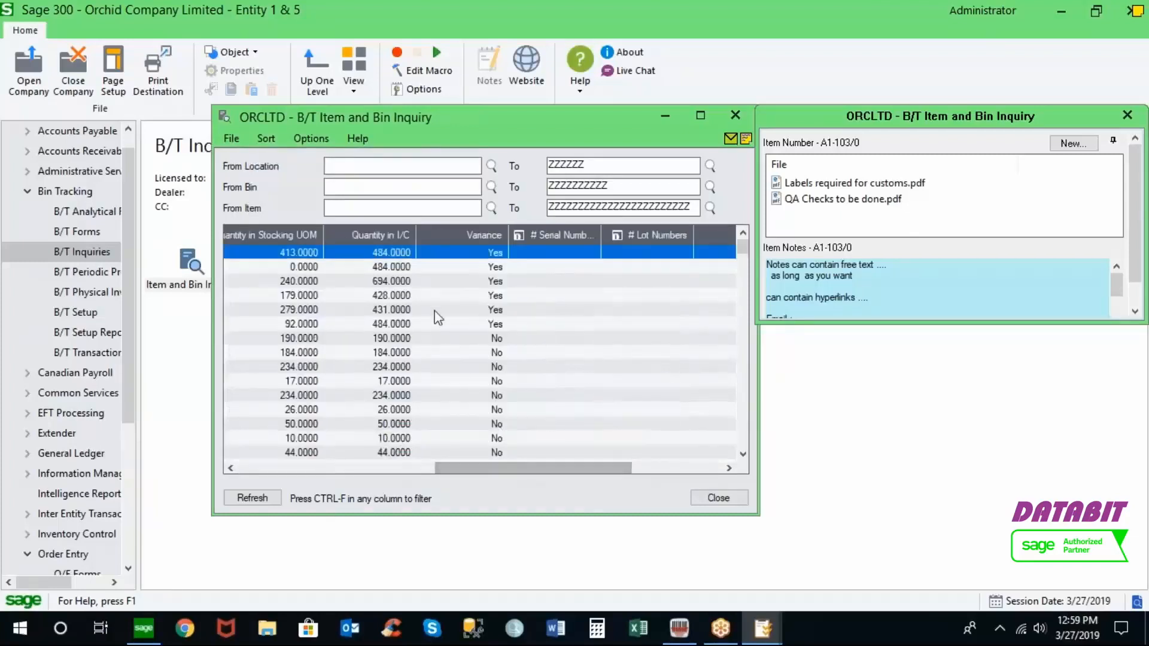
{"action": "left_click_drag", "start_coordinate": [562, 470], "coordinate": [323, 468]}
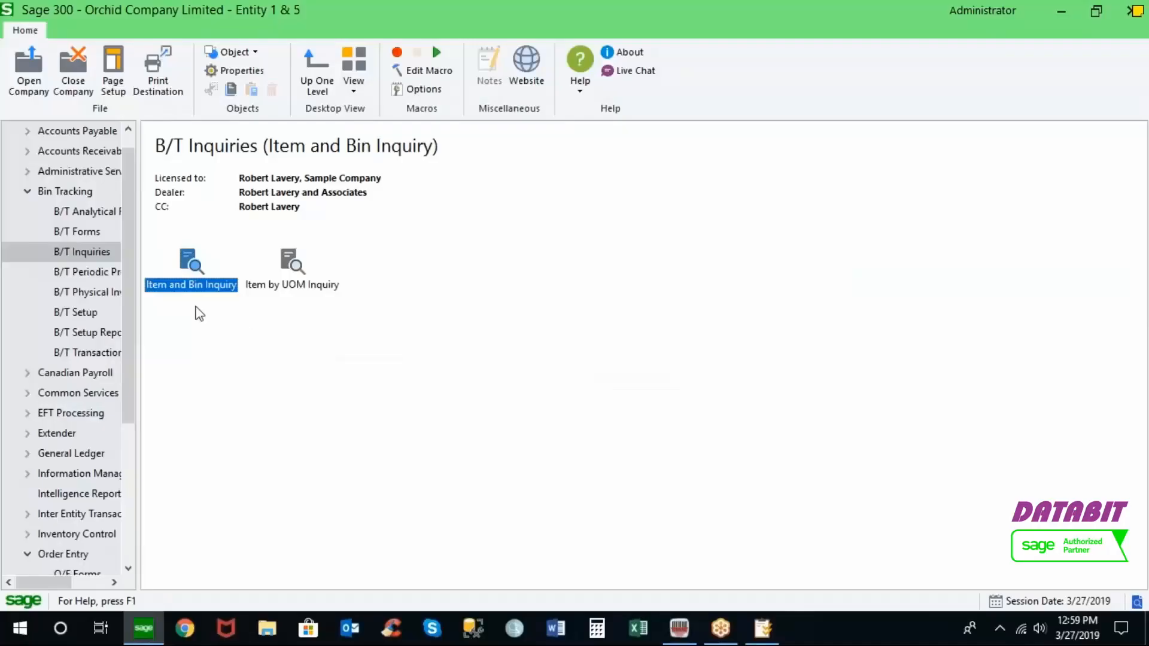